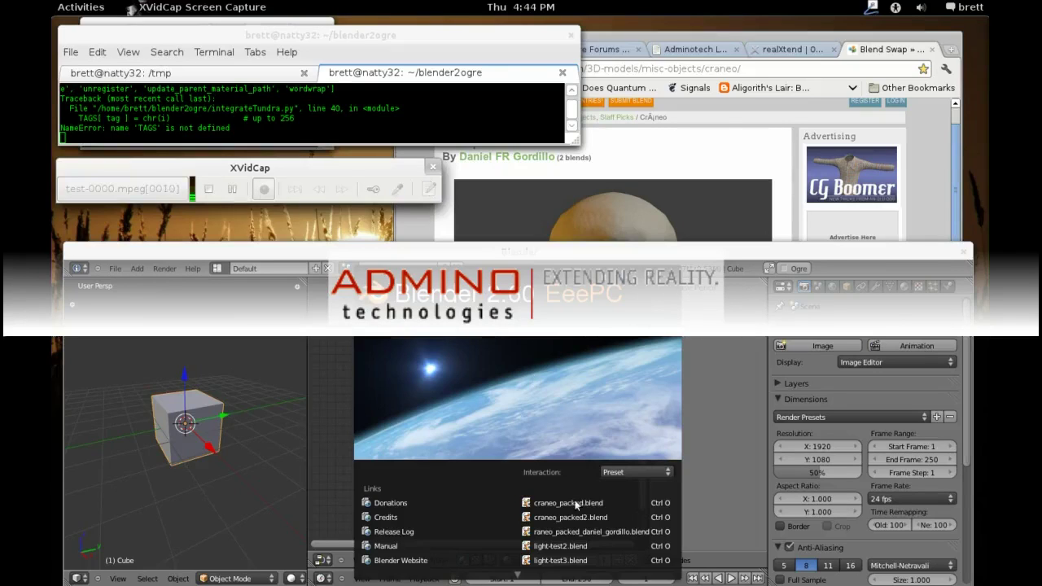
Open the recent file craneo_packed.blend and view the skull at an angle.
left_click(576, 505)
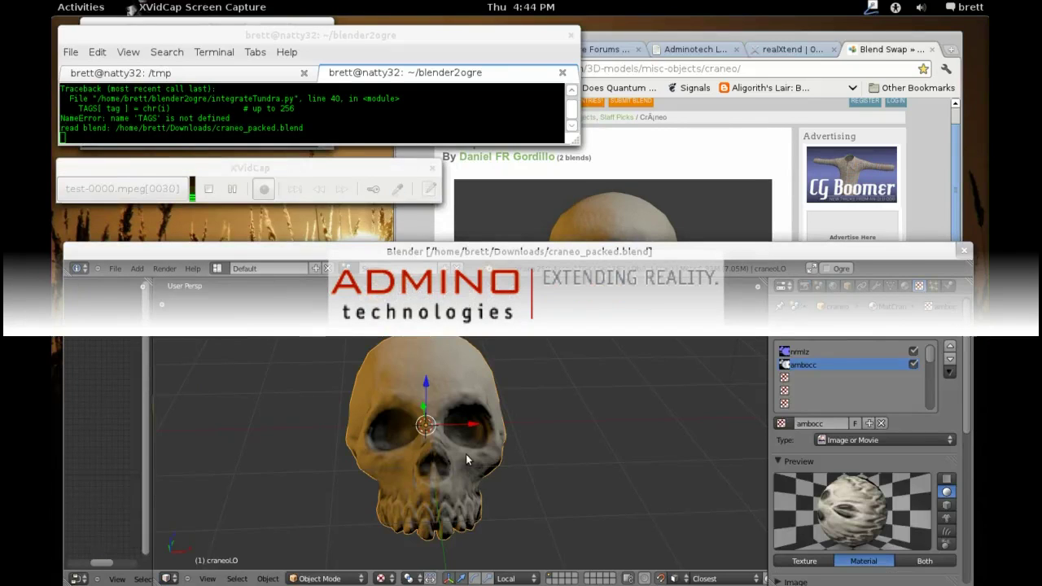
middle_click_drag(465, 464, 488, 474)
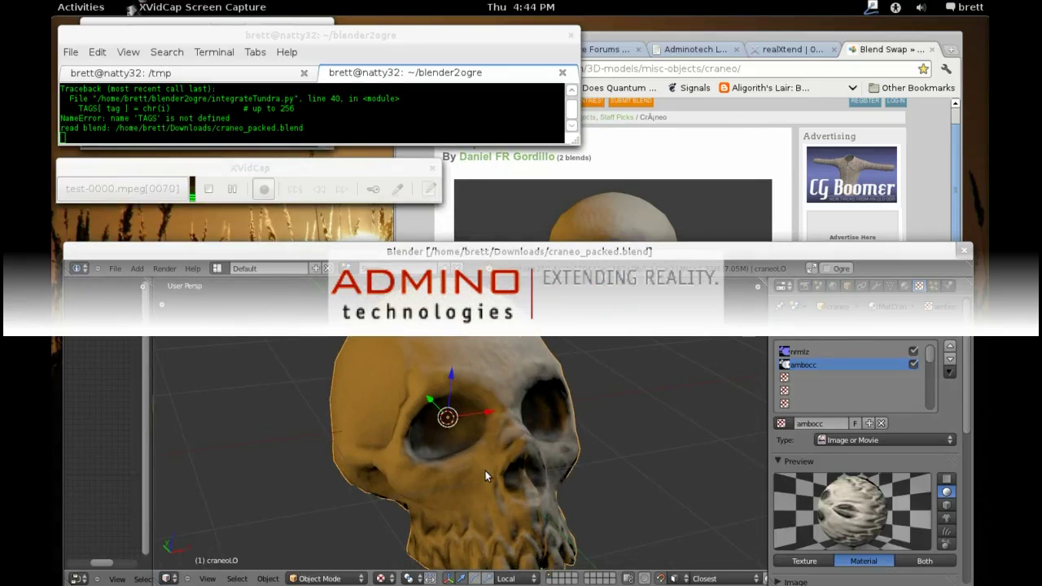
scroll(485, 477, "down", 2)
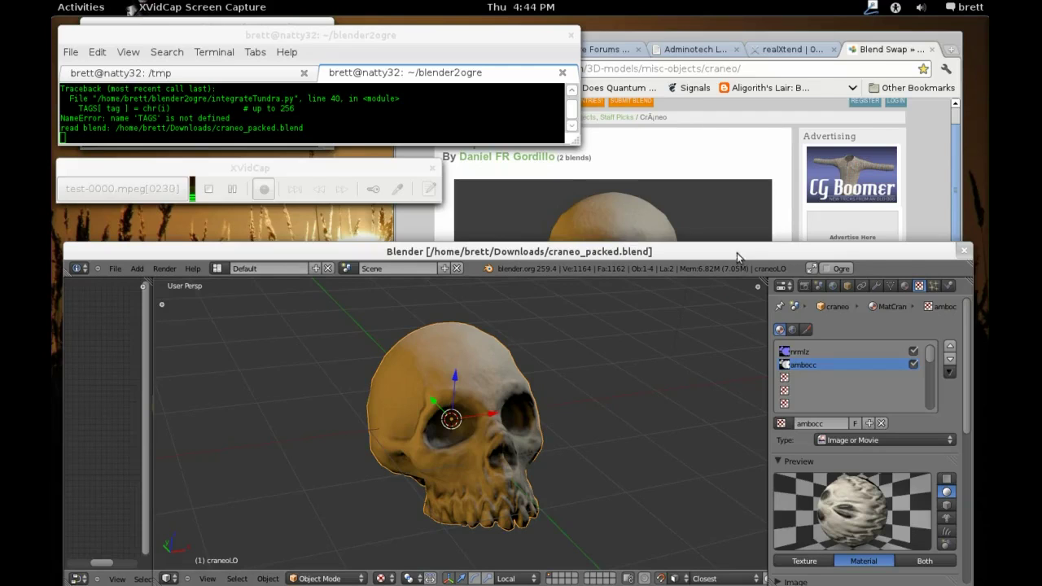
Switch to the web browser and look through the realXtend site, the Adminotech site and the Blend Swap page of the skull model.
left_click(788, 50)
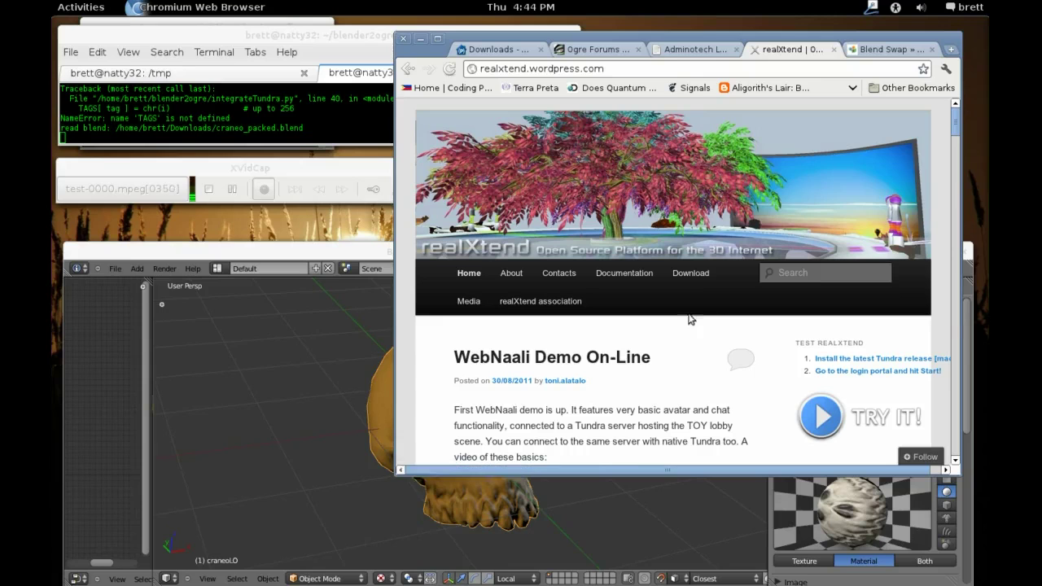
left_click(685, 50)
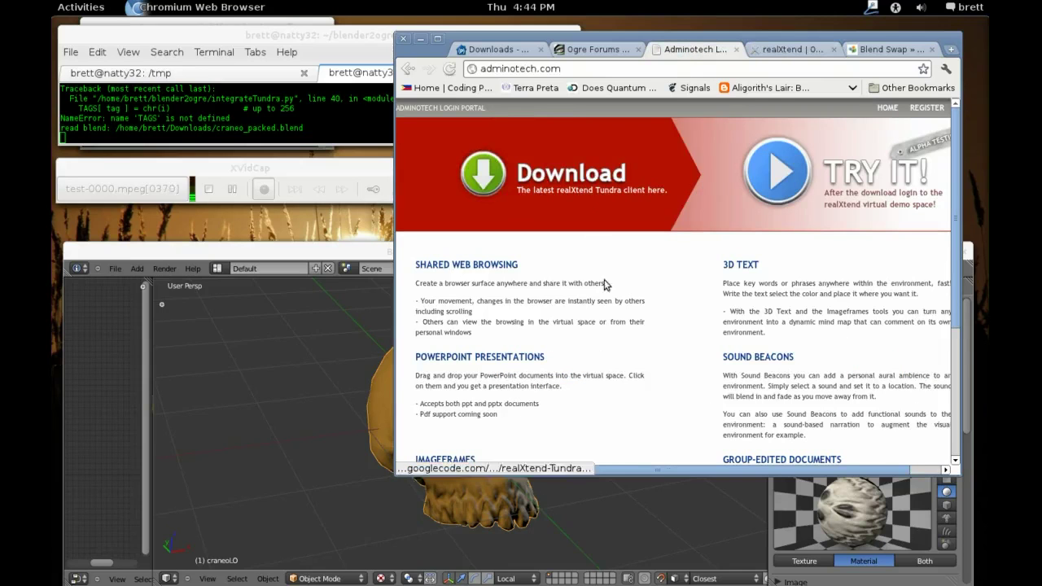
scroll(945, 353, "down", 3)
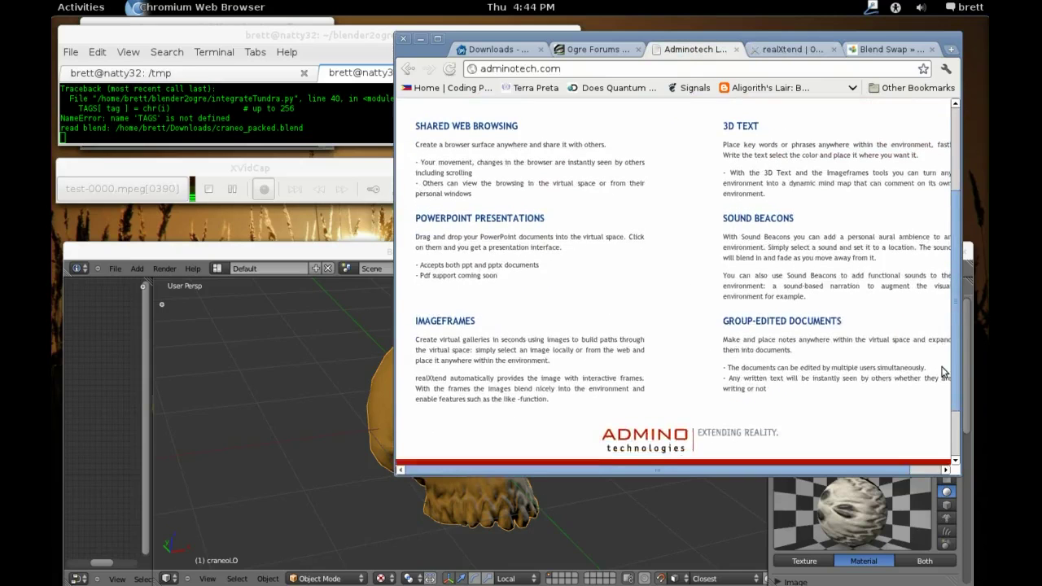
scroll(941, 350, "down", 1)
scroll(933, 304, "up", 4)
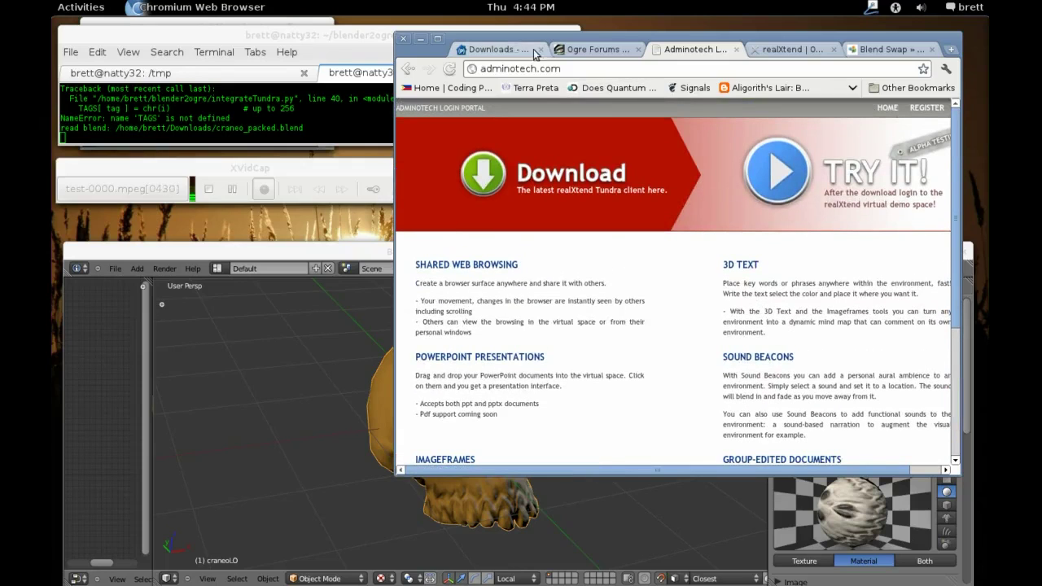
left_click(867, 49)
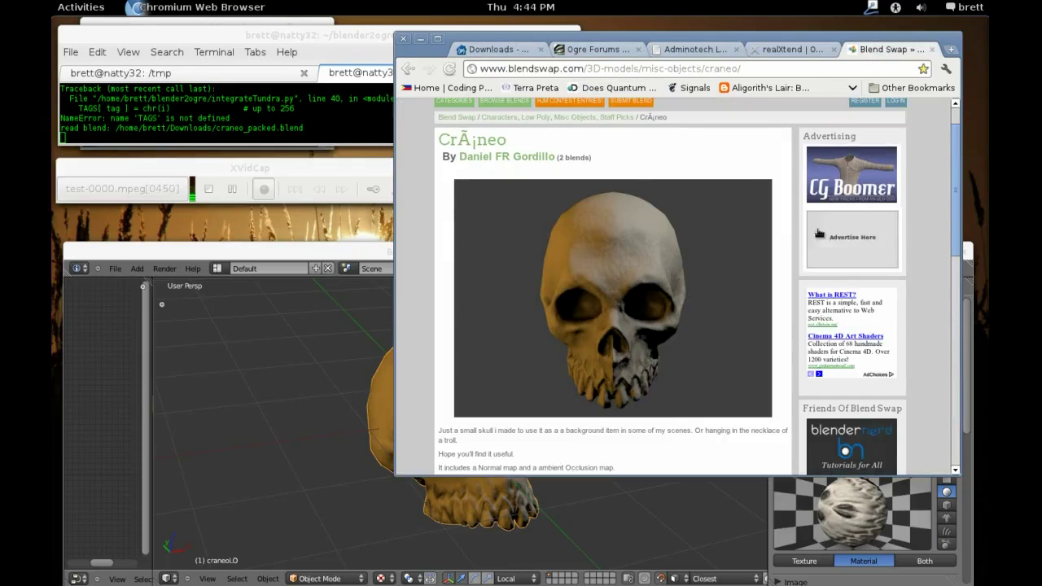
scroll(949, 225, "up", 1)
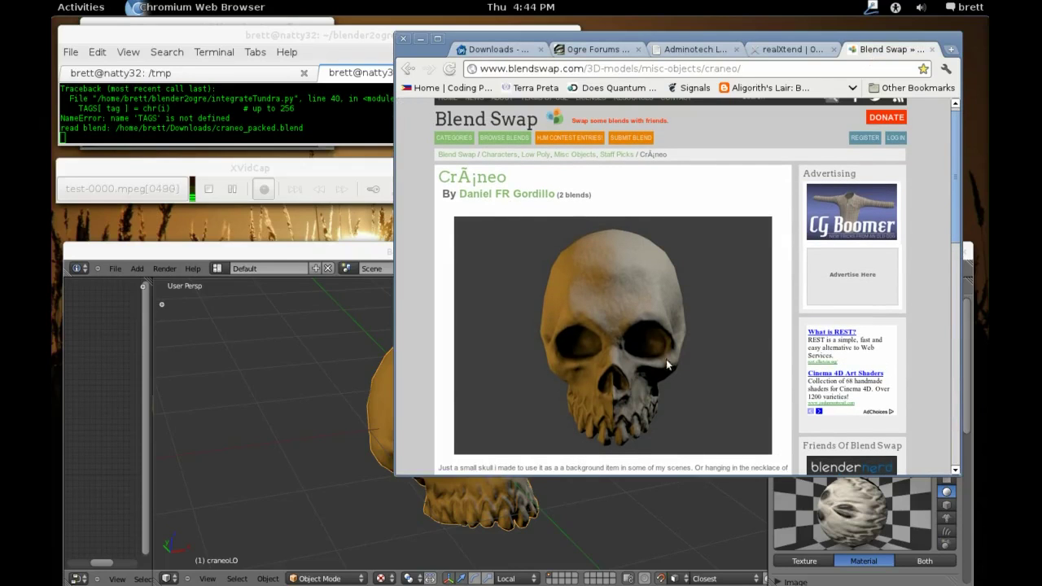
scroll(942, 306, "down", 5)
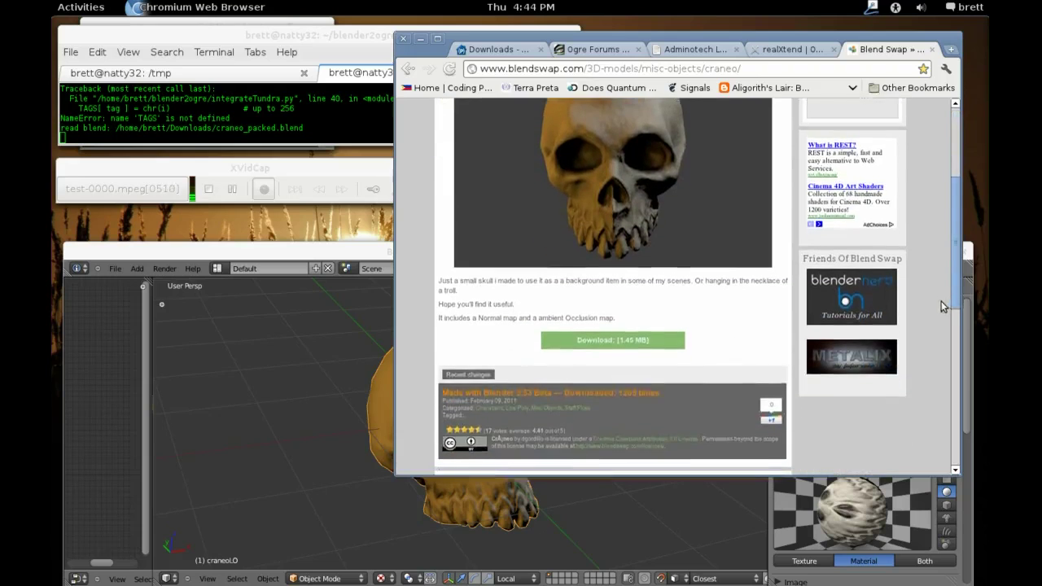
scroll(942, 306, "up", 5)
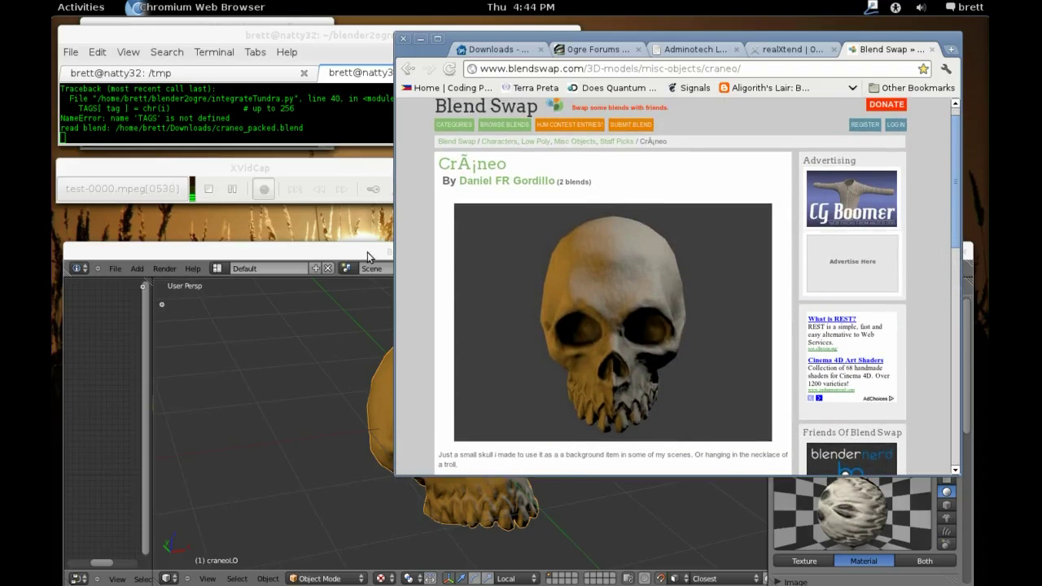
Switch back to Blender, enable the Ogre interface and launch the skull scene in the realXtend Tundra preview.
left_click(367, 257)
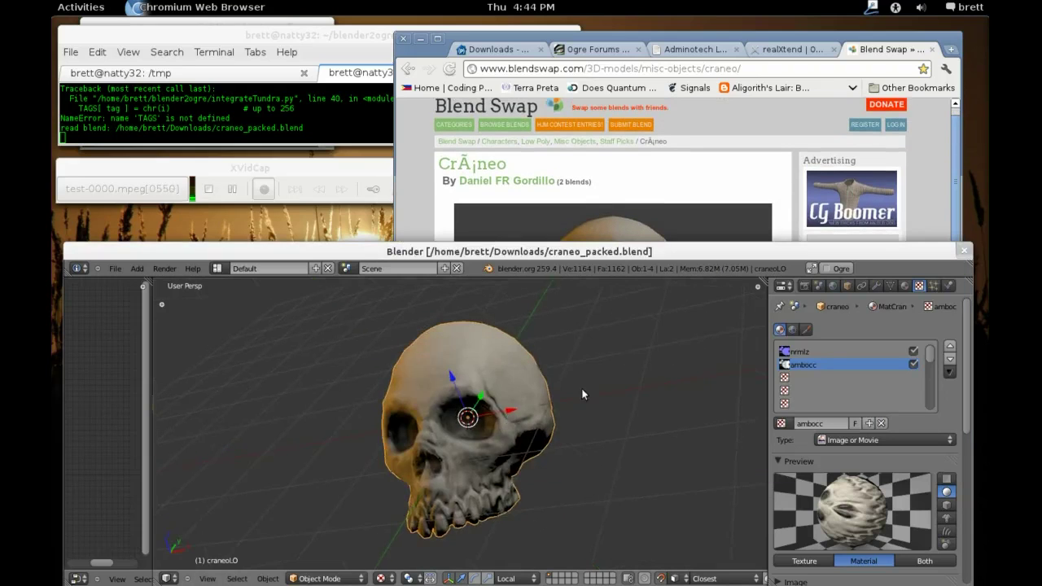
middle_click_drag(583, 394, 561, 416)
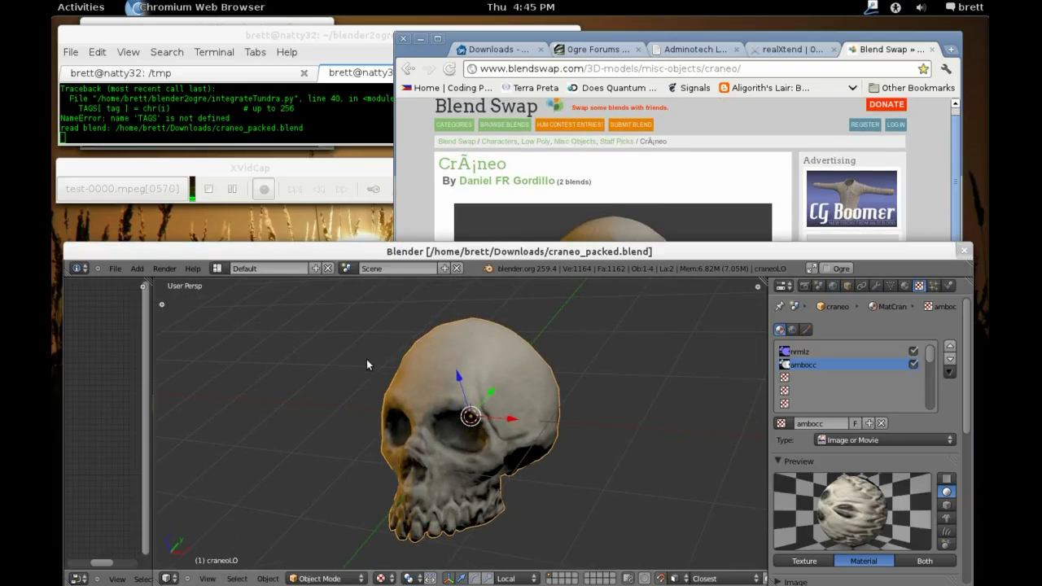
left_click(828, 268)
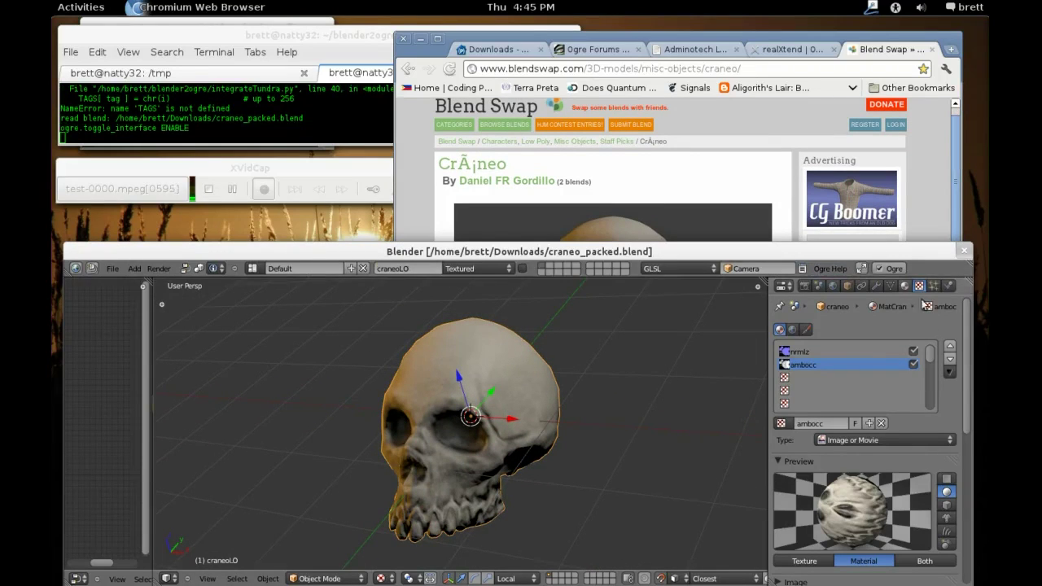
left_click(76, 272)
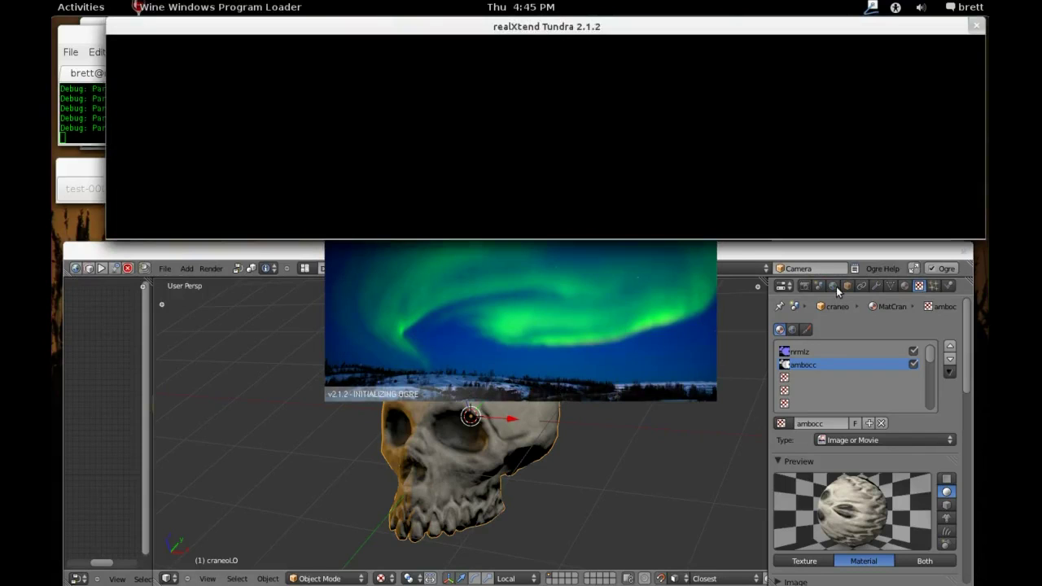
Examine the tool paths under Ogre Configuration File in the scene properties and view the skull in the Tundra preview.
left_click(819, 286)
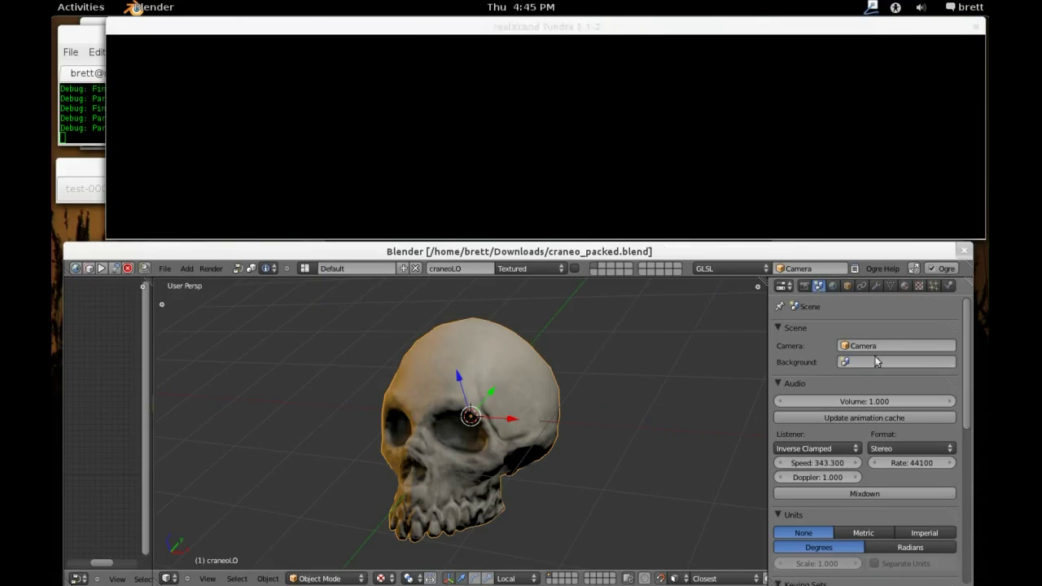
left_click_drag(965, 373, 963, 562)
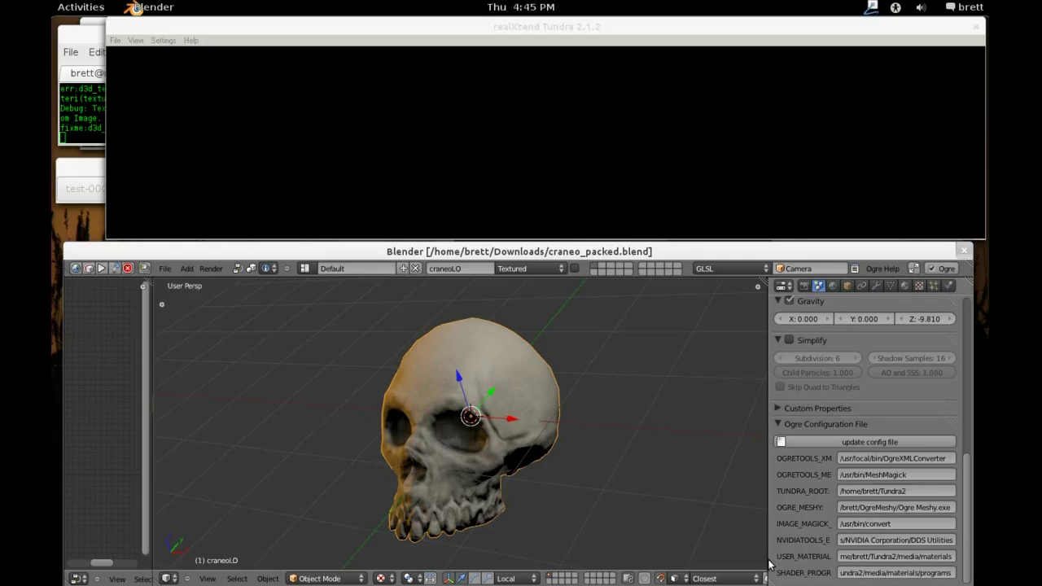
left_click_drag(769, 563, 741, 562)
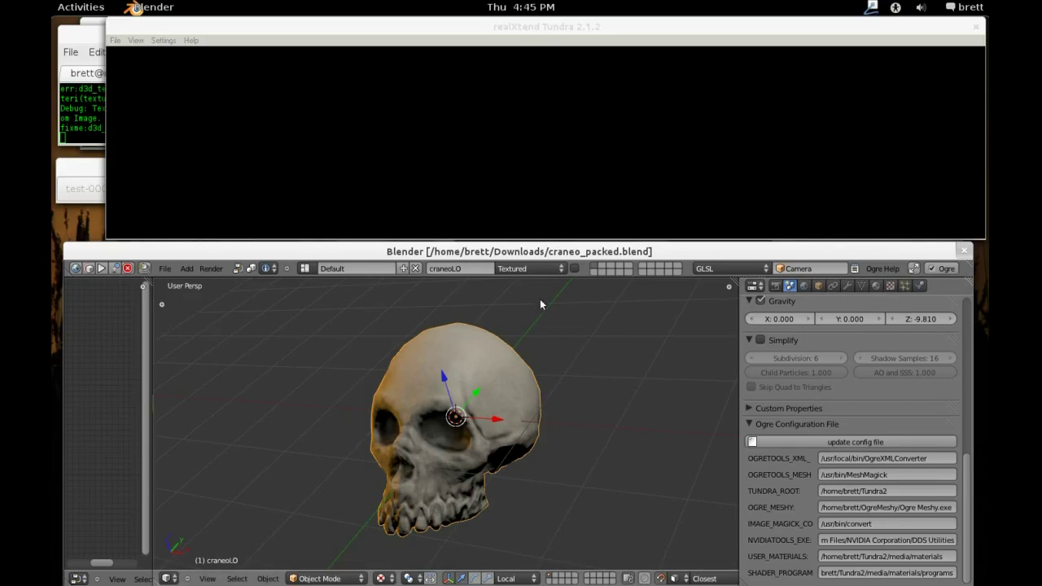
left_click(547, 156)
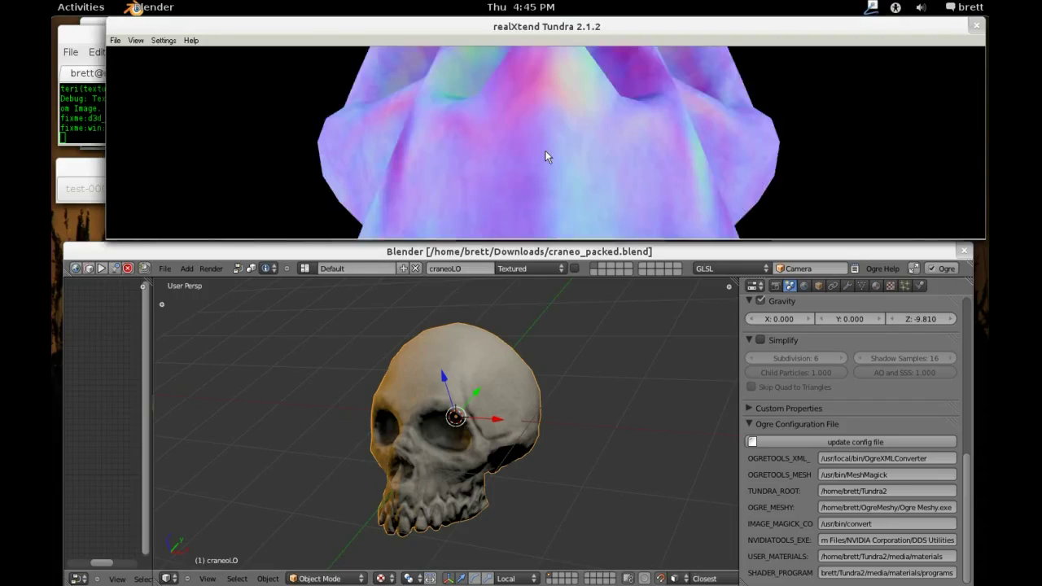
Add a Monkey mesh, rotate it to face the same way as the skull and move it along its X axis beside the skull.
key("shift+a")
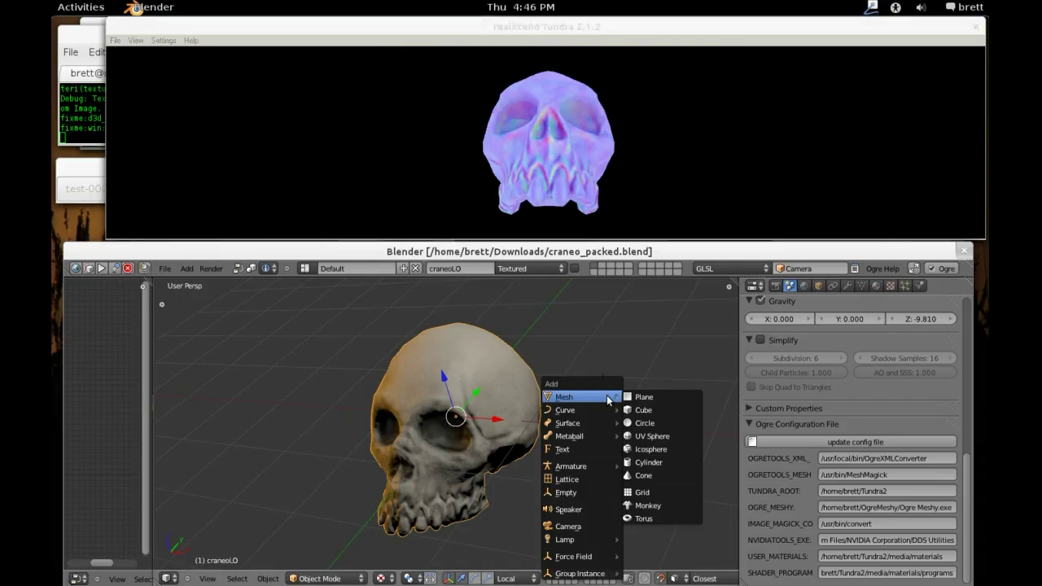
left_click(649, 506)
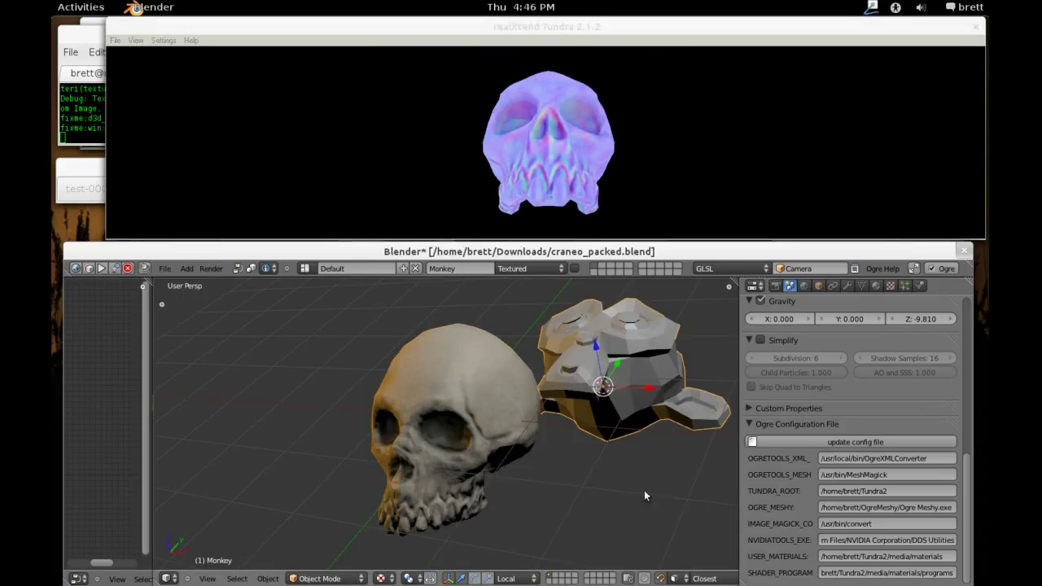
mouse_move(539, 394)
middle_mouse_down()
mouse_move(634, 448)
mouse_move(549, 410)
middle_mouse_up()
key("r")
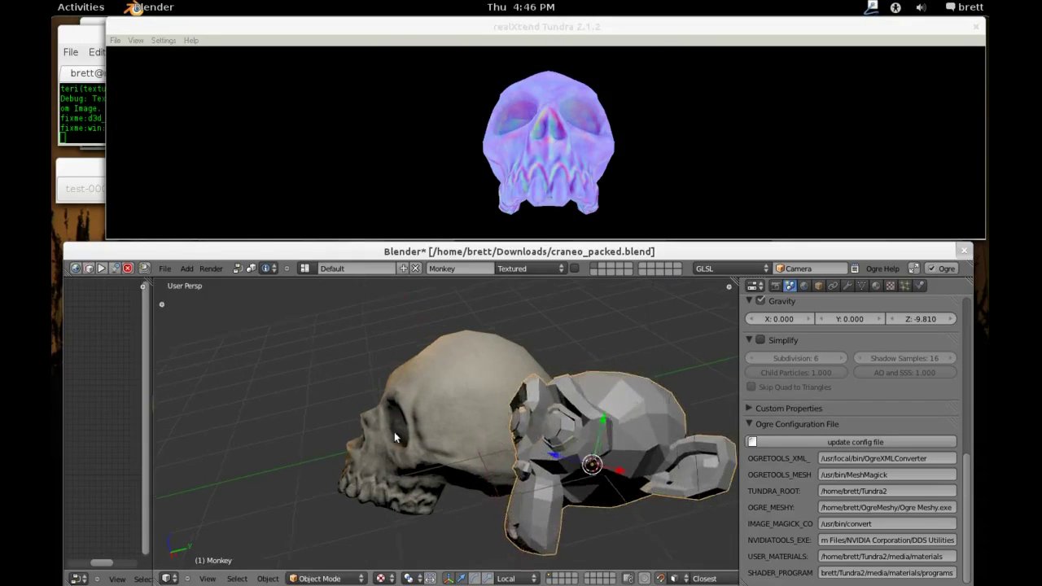
left_click(395, 431)
middle_click_drag(394, 432, 517, 429)
left_click_drag(617, 453, 668, 456)
Give the monkey a new material and update it together with the skull in the Tundra preview.
left_click(876, 286)
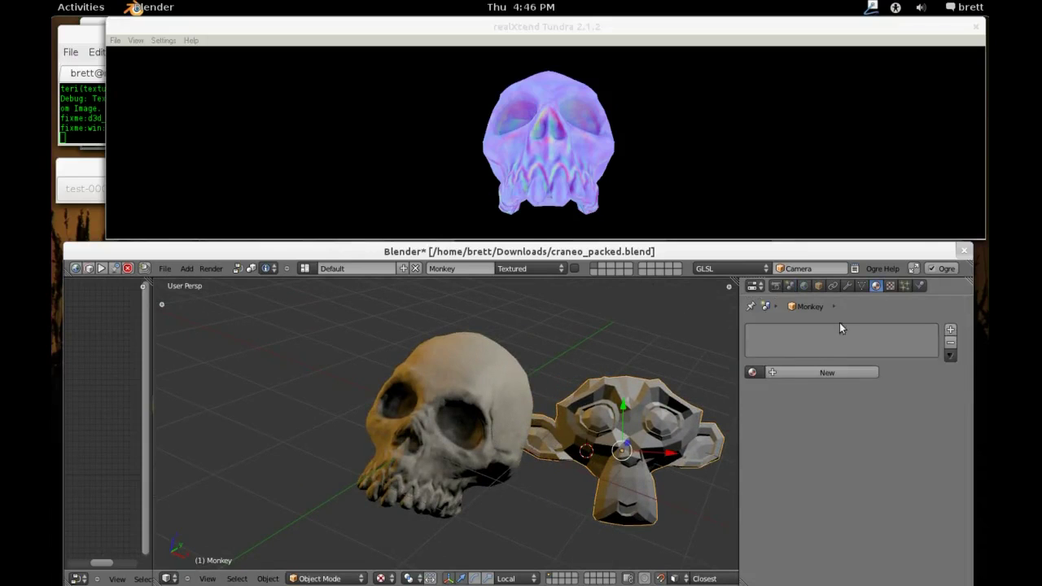
left_click(806, 373)
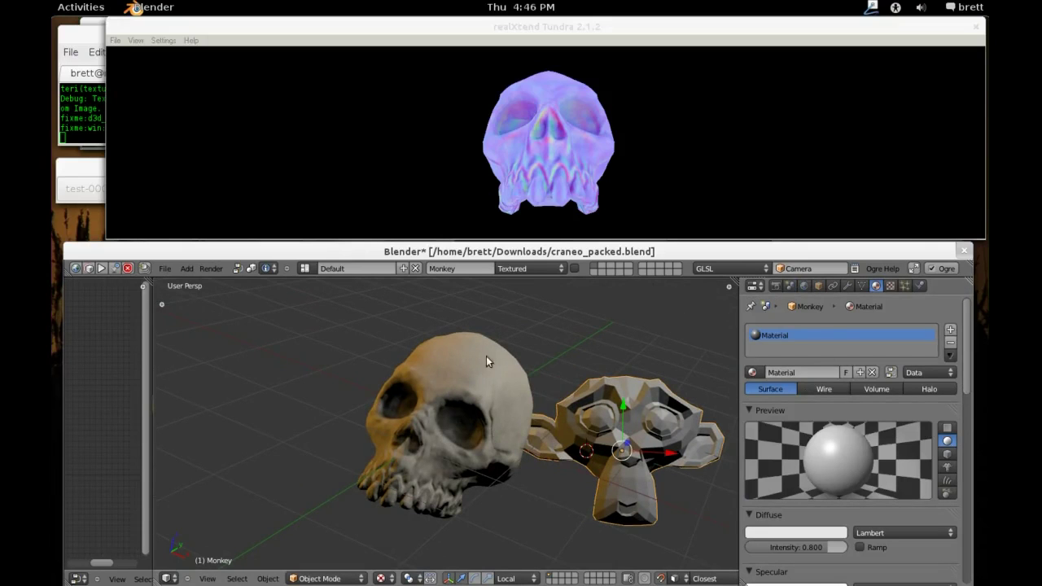
left_click(76, 272)
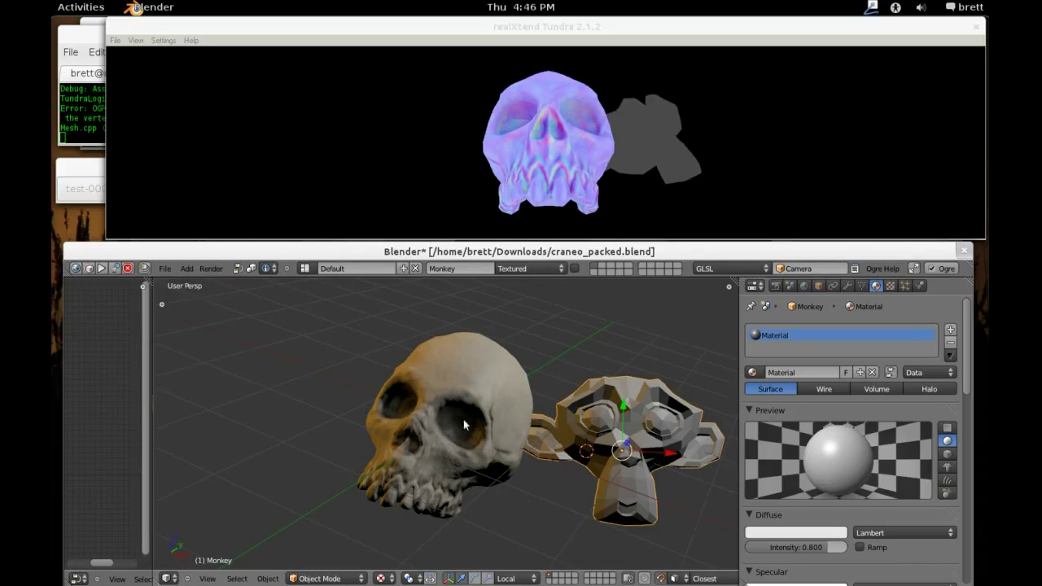
mouse_move(558, 363)
middle_mouse_down()
mouse_move(605, 358)
mouse_move(563, 347)
middle_mouse_up()
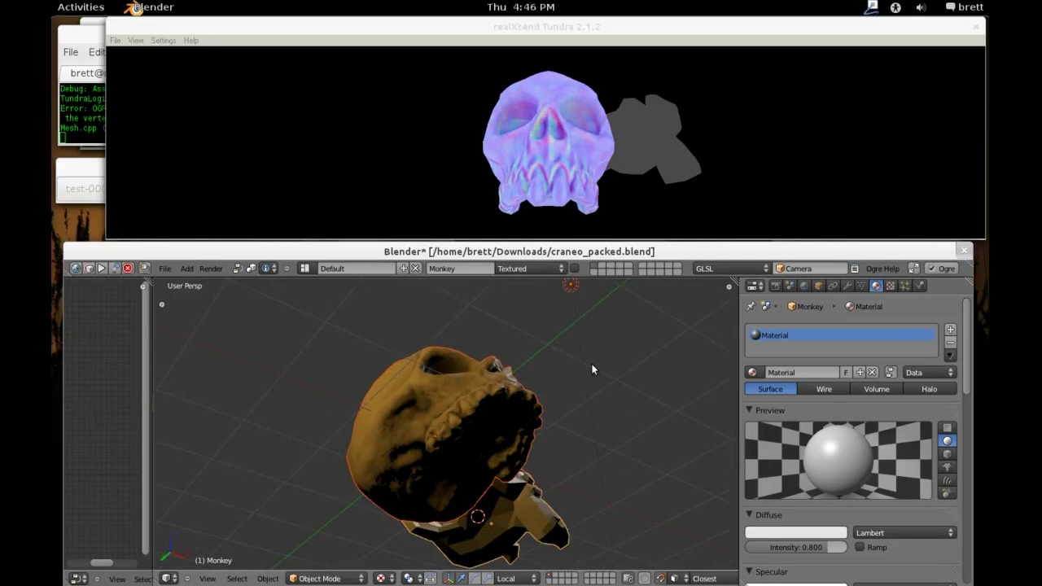
left_click(74, 269)
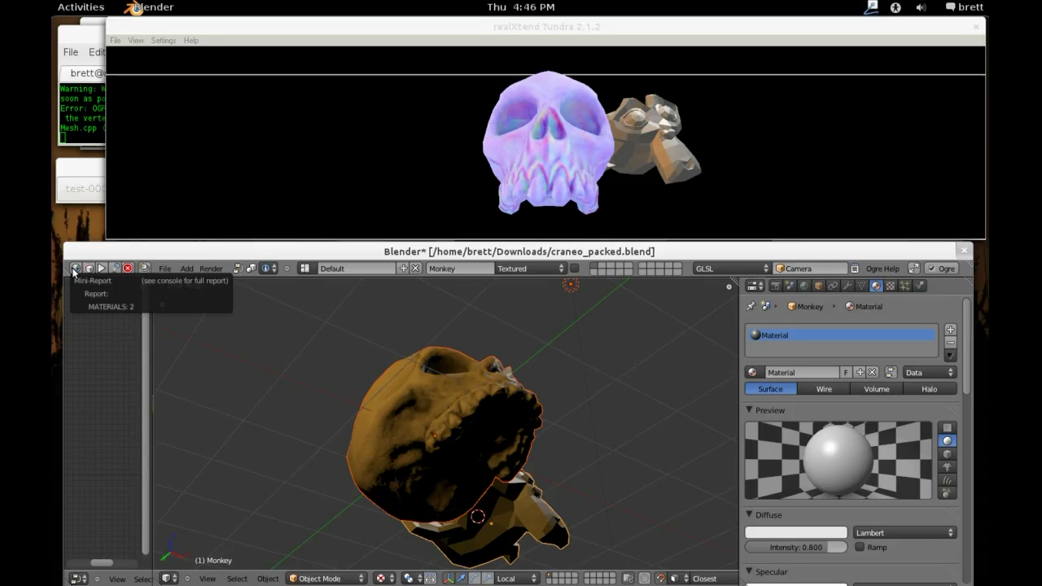
Select only the monkey, set its material's diffuse colour to blue and update the Tundra preview.
middle_click_drag(531, 437, 470, 478)
right_click(472, 480)
left_click(787, 537)
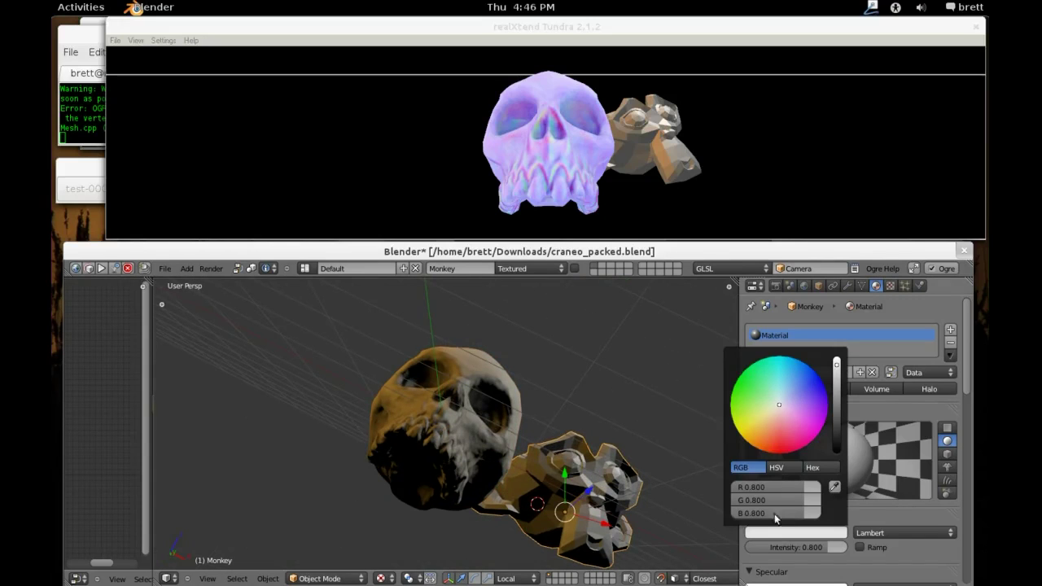
left_click(810, 383)
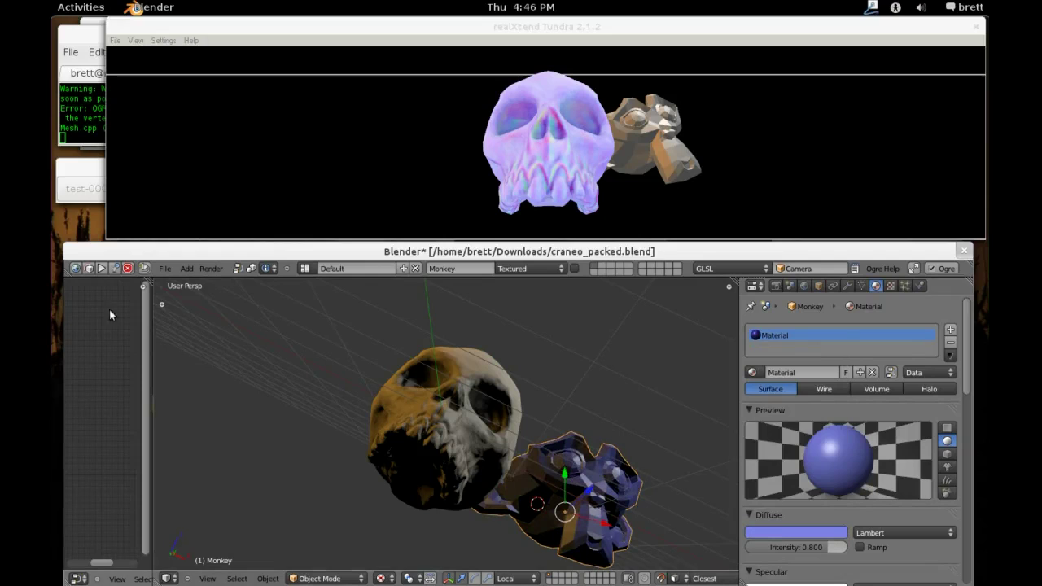
left_click(74, 271)
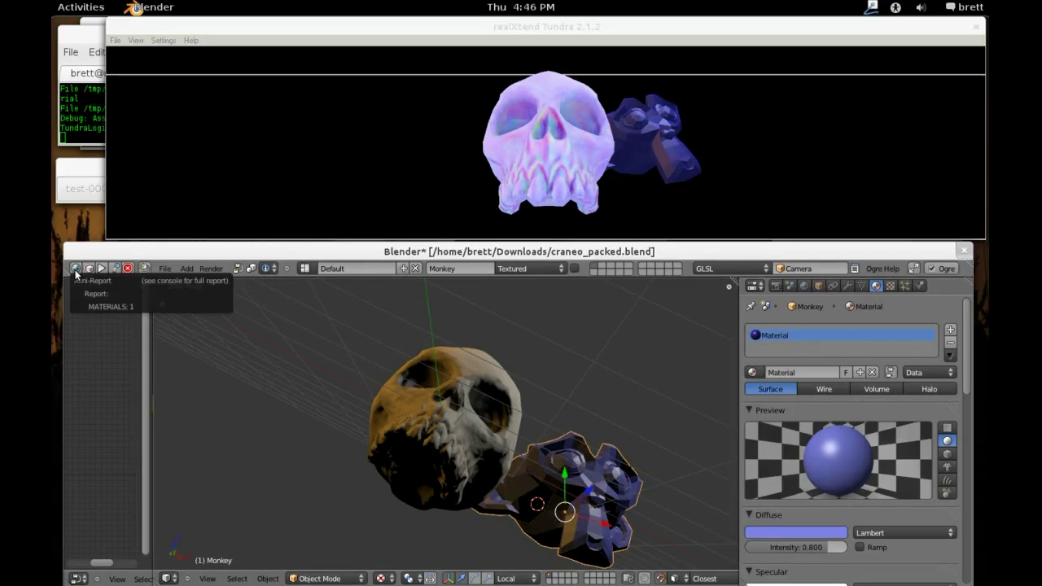
Change the monkey material's diffuse colour to green and update the Tundra preview.
left_click(779, 528)
left_click(756, 380)
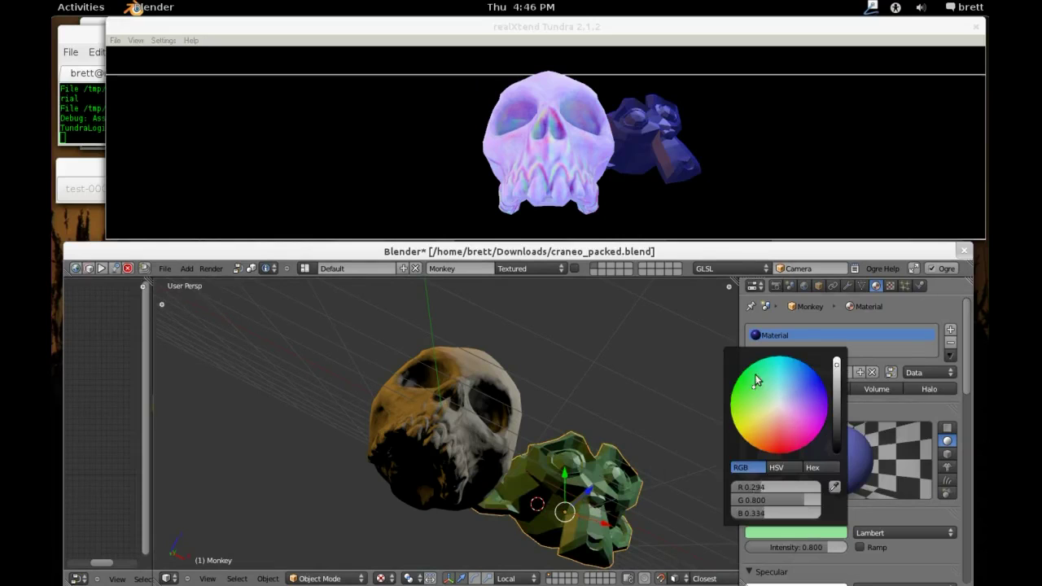
left_click(75, 269)
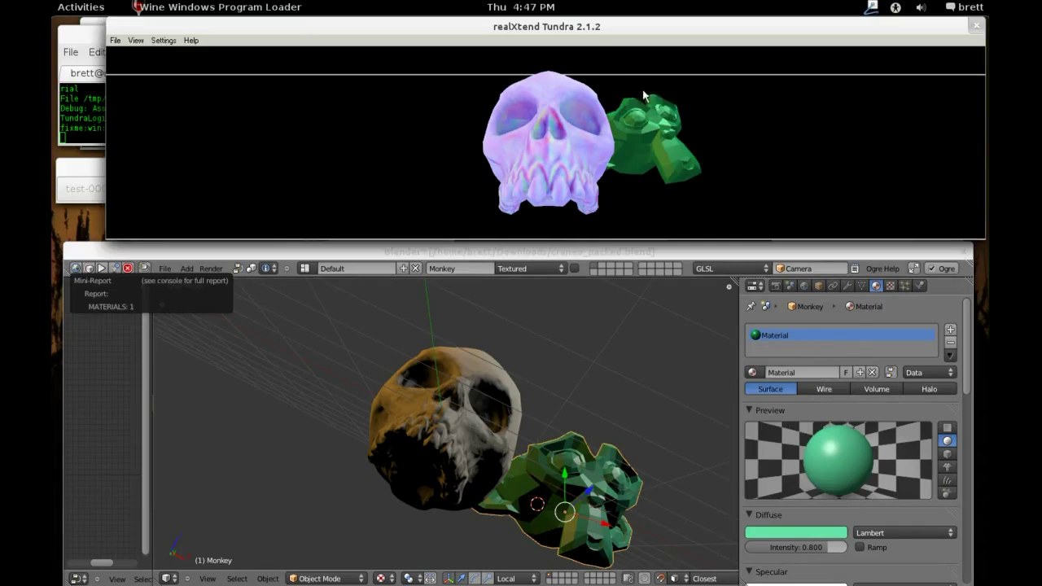
Inspect the skull and the green monkey from another angle and distance in the Tundra preview.
right_click_drag(684, 126, 651, 129)
scroll(673, 140, "up", 5)
scroll(672, 135, "up", 3)
scroll(672, 134, "up", 3)
scroll(671, 133, "down", 4)
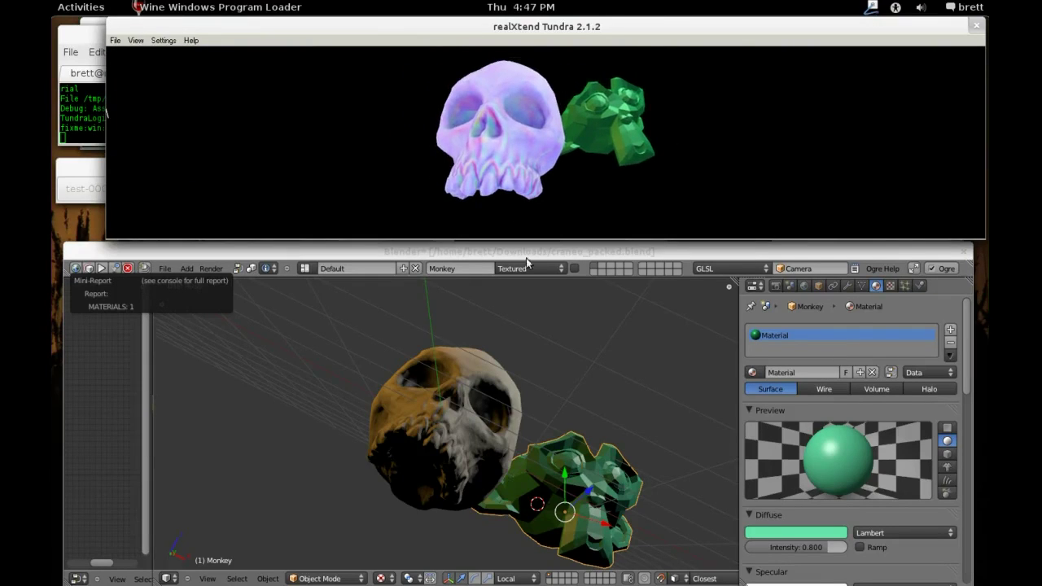
Select the skull and bring up the Ogre Texture options of its ambocc texture, collapsing the Influence settings.
right_click(486, 377)
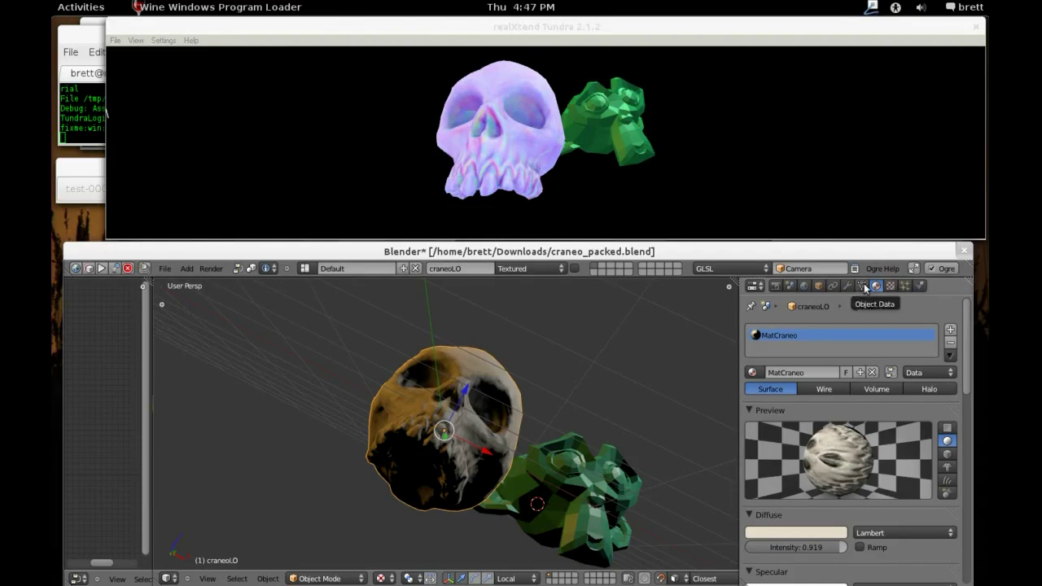
mouse_move(969, 387)
left_mouse_down()
mouse_move(966, 581)
mouse_move(958, 386)
left_mouse_up()
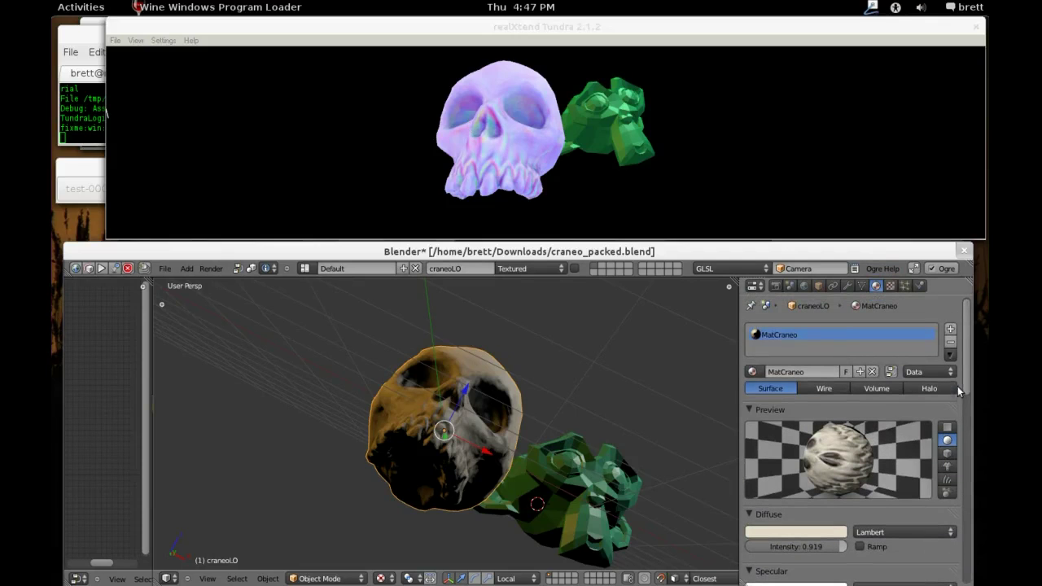
left_click(863, 287)
mouse_move(967, 358)
left_mouse_down()
mouse_move(973, 480)
mouse_move(970, 335)
mouse_move(968, 472)
left_mouse_up()
left_click(892, 286)
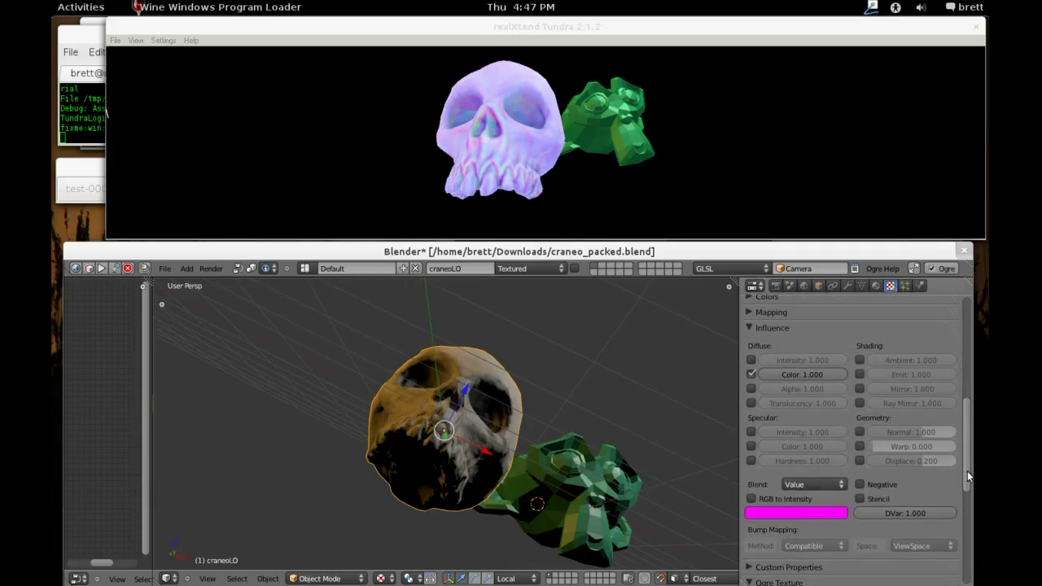
left_click(773, 327)
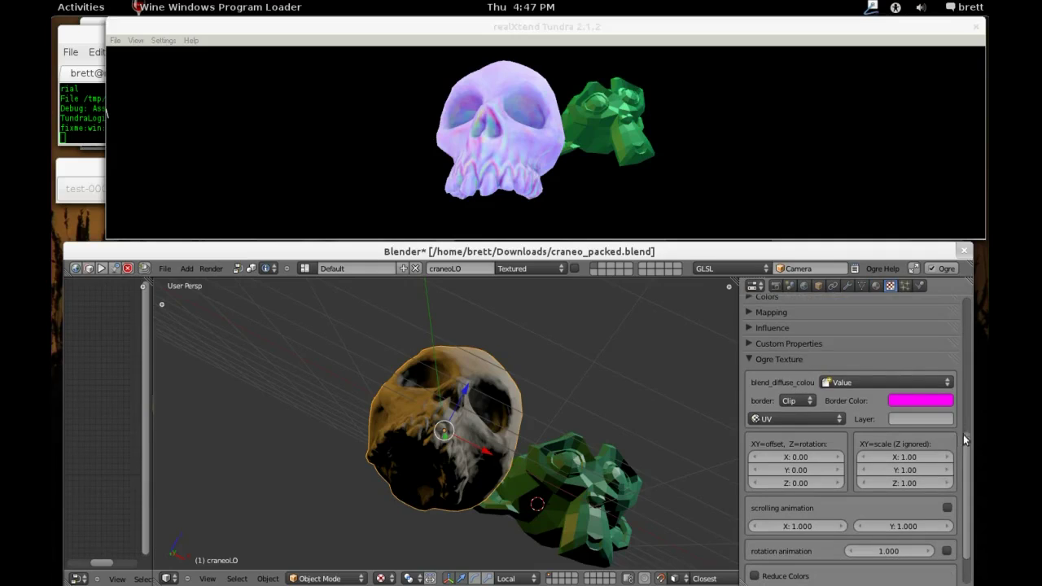
left_click_drag(967, 455, 967, 465)
scroll(933, 465, "down", 1)
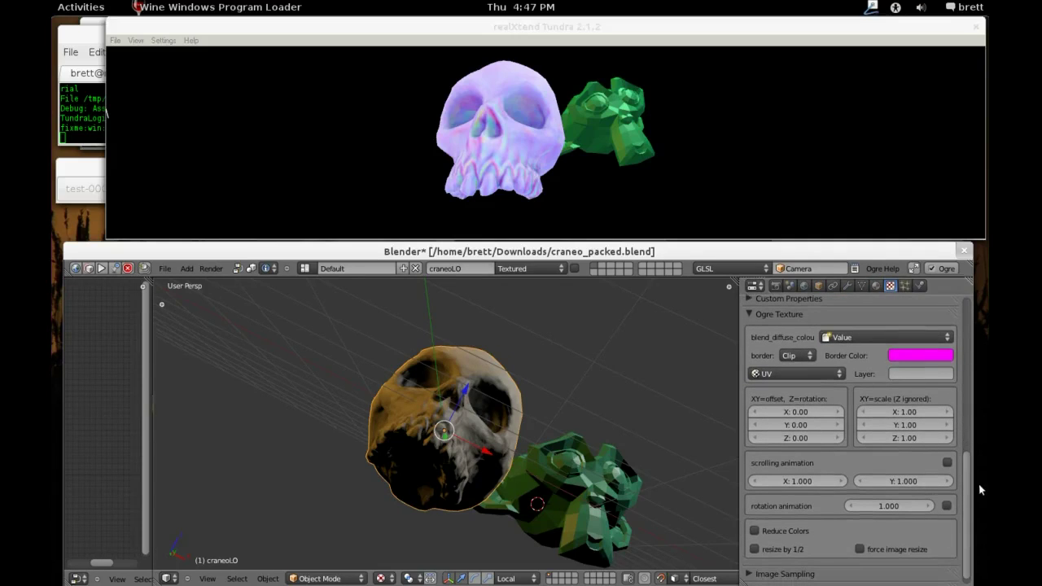
Turn on Reduce Colors for the skull's ambocc texture, then turn it off again.
scroll(965, 486, "down", 1)
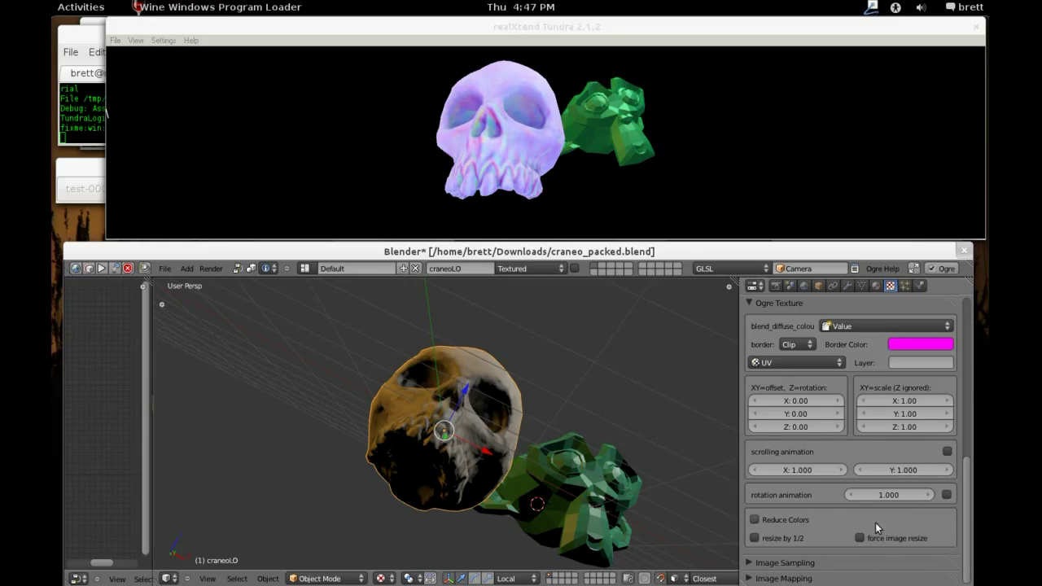
left_click(772, 520)
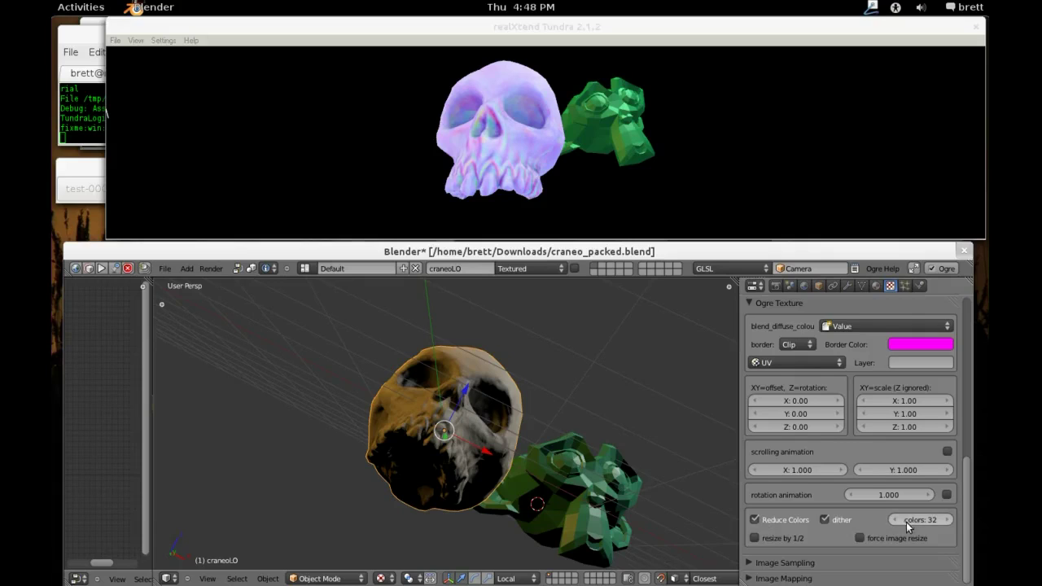
left_click(755, 519)
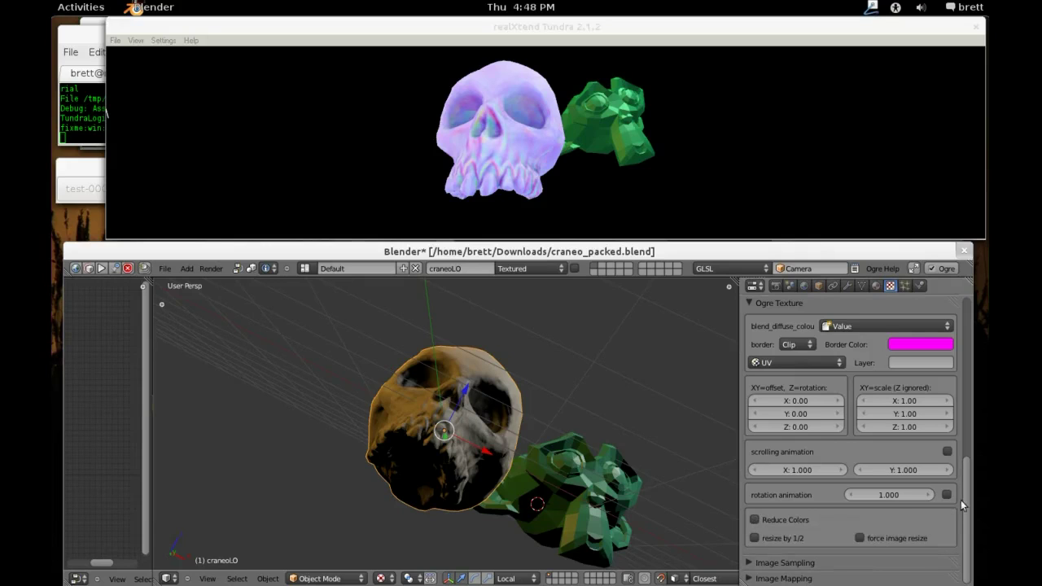
Widen the node editor, show its properties and set up Ogre Material Layers for the skull's MatCraneo material.
left_click_drag(970, 494, 952, 371)
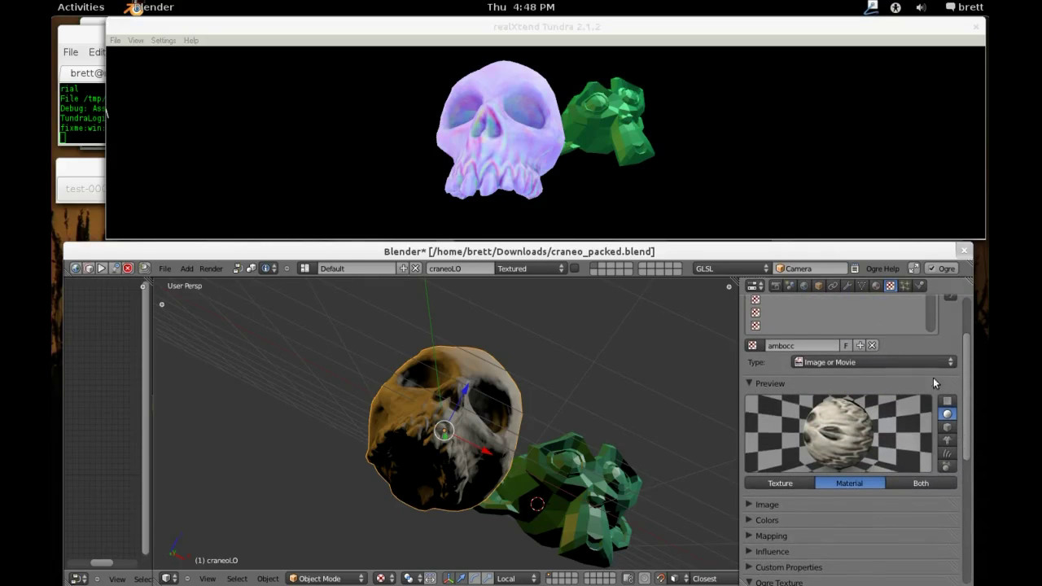
left_click(875, 286)
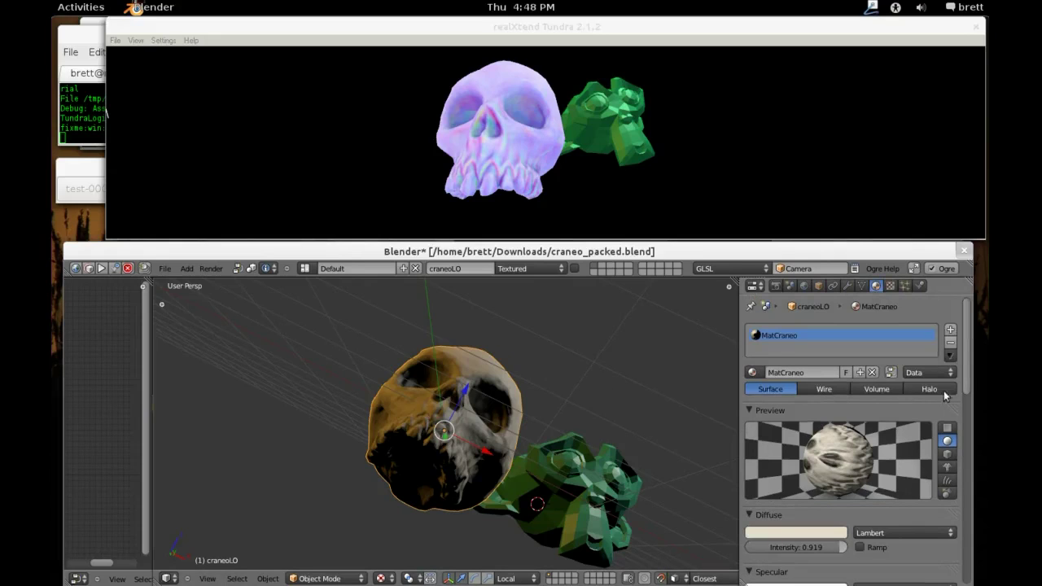
scroll(968, 377, "down", 3)
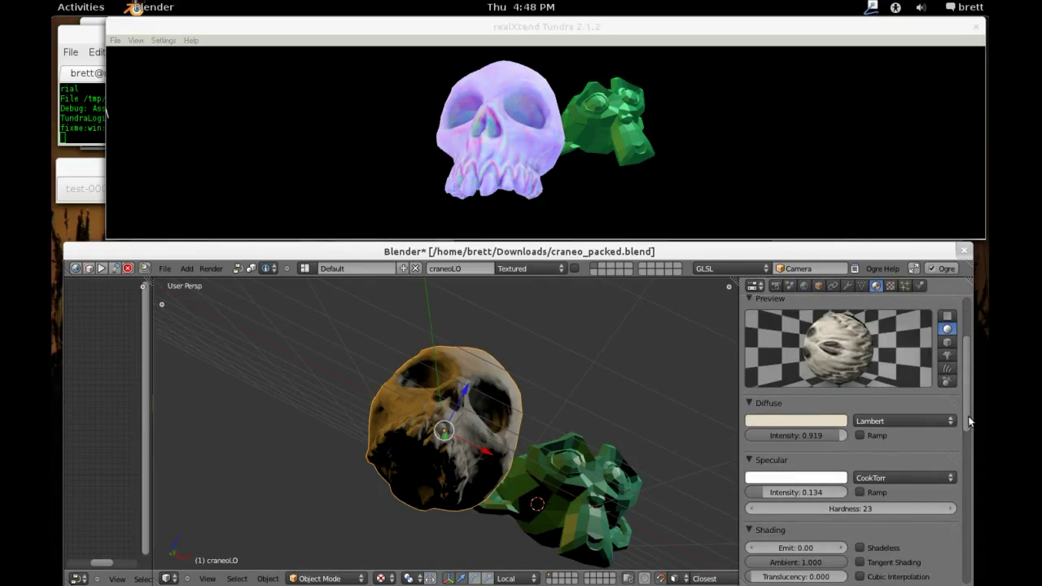
scroll(969, 457, "down", 3)
left_click_drag(969, 451, 969, 578)
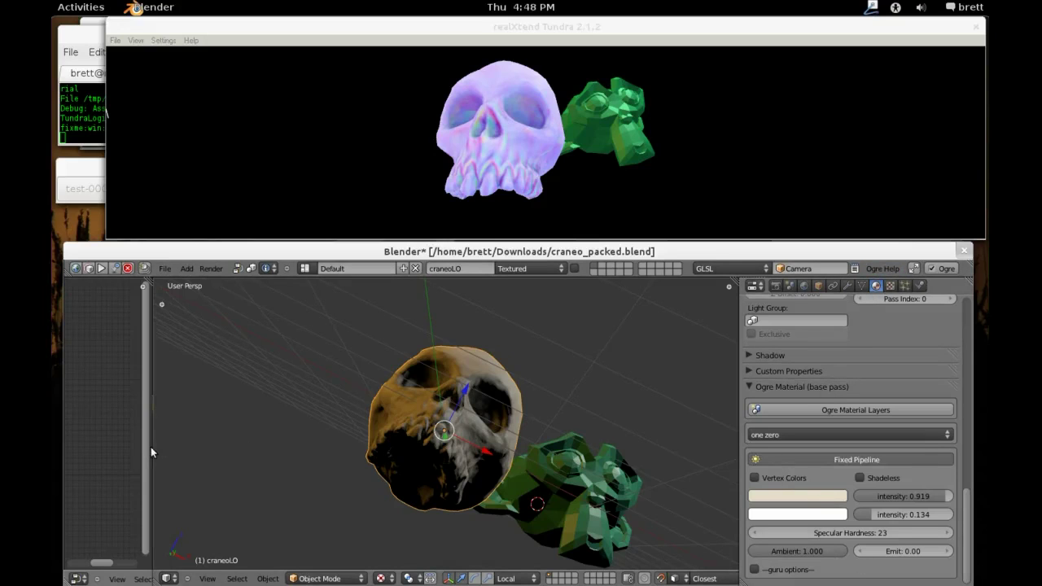
left_click_drag(152, 447, 437, 443)
key("n")
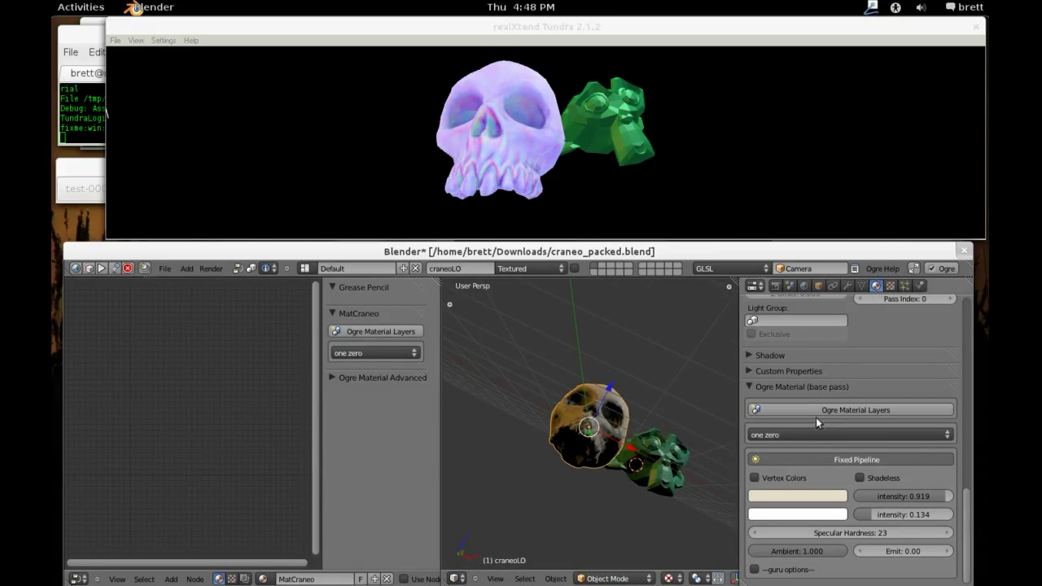
left_click(366, 330)
Collapse the Grease Pencil settings and examine MatCraneo's material layer nodes in a maximized node editor.
left_click(334, 288)
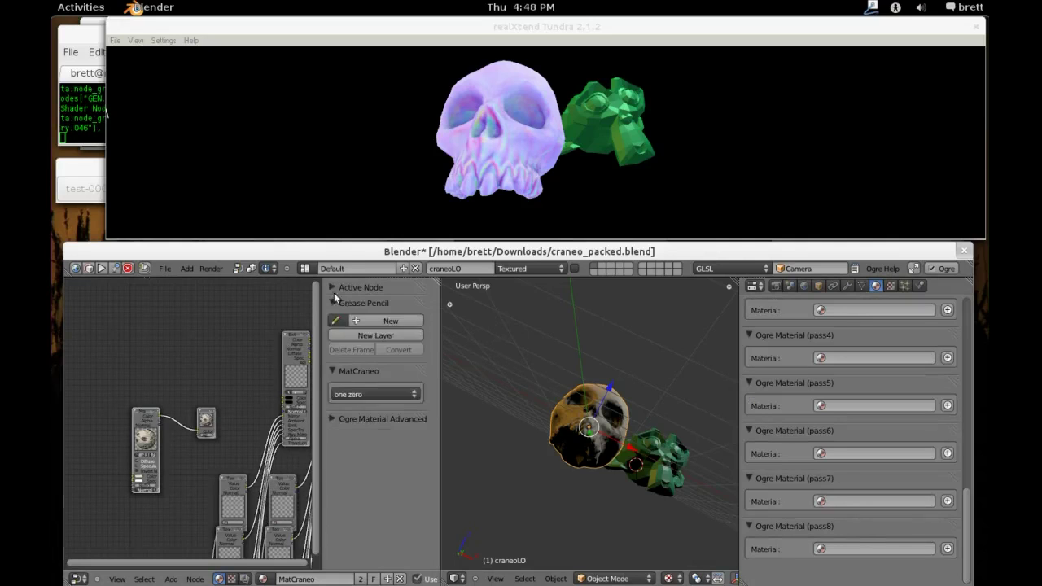
left_click(334, 303)
key("Home")
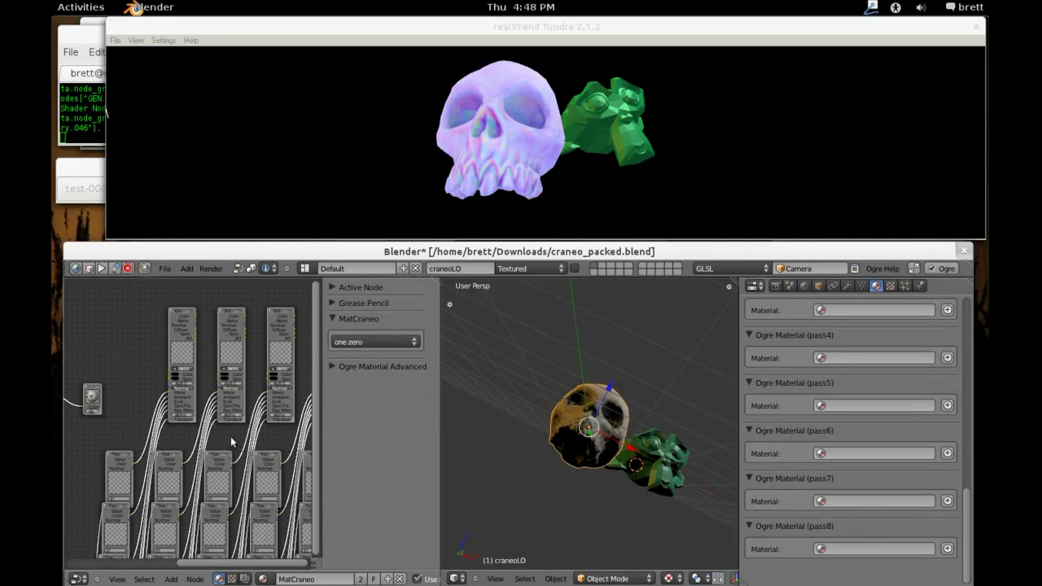
key("ctrl+Up")
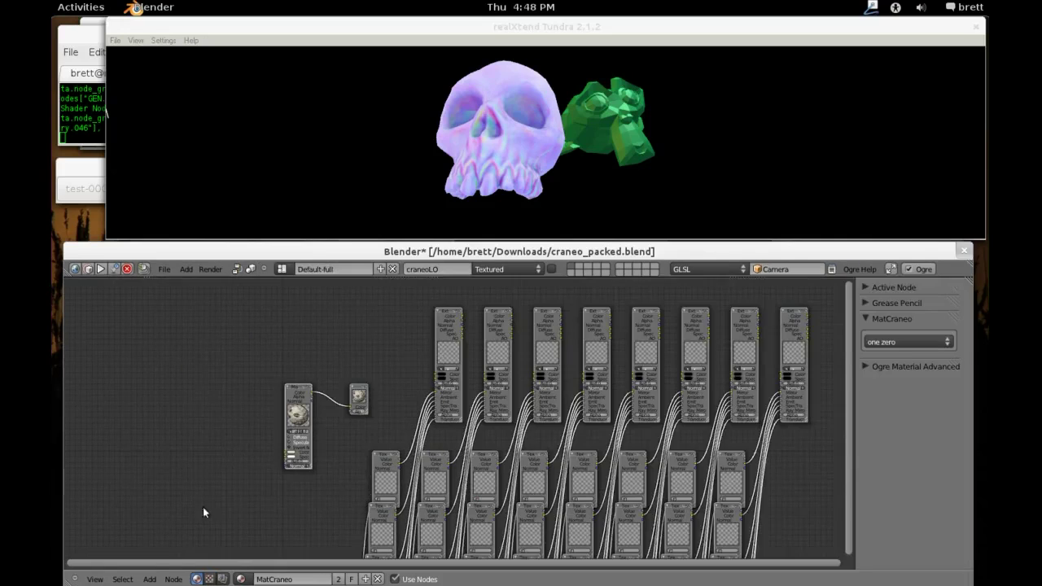
middle_click_drag(585, 443, 459, 343)
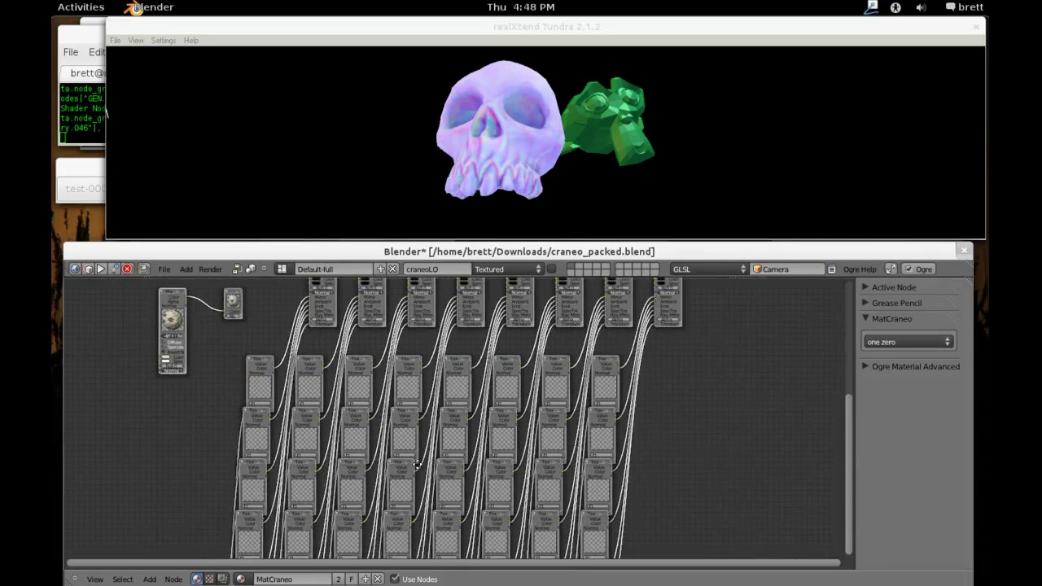
middle_click_drag(417, 464, 449, 417)
middle_click_drag(428, 377, 458, 411)
scroll(458, 411, "down", 1)
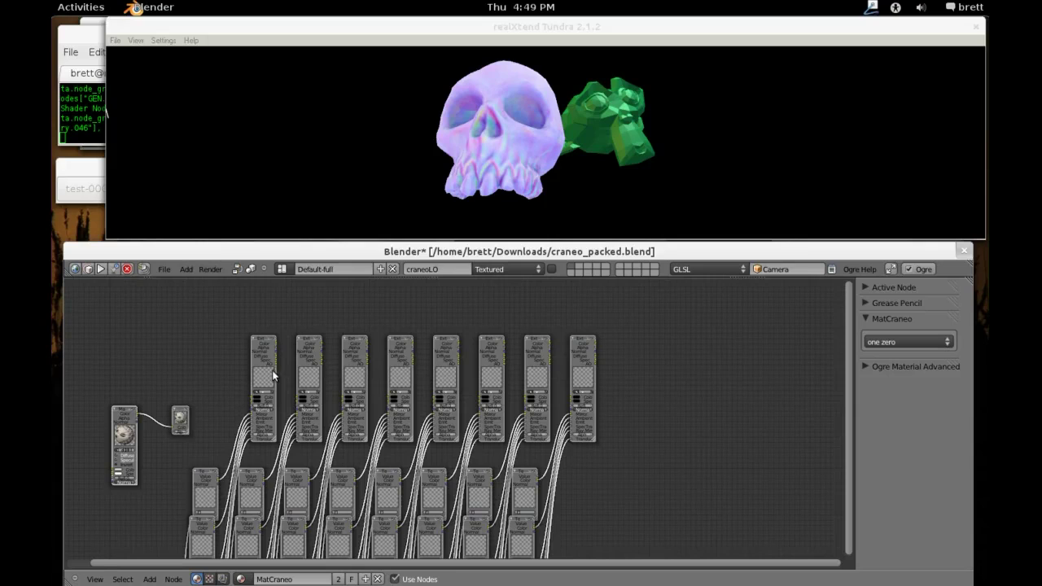
key("ctrl+Up")
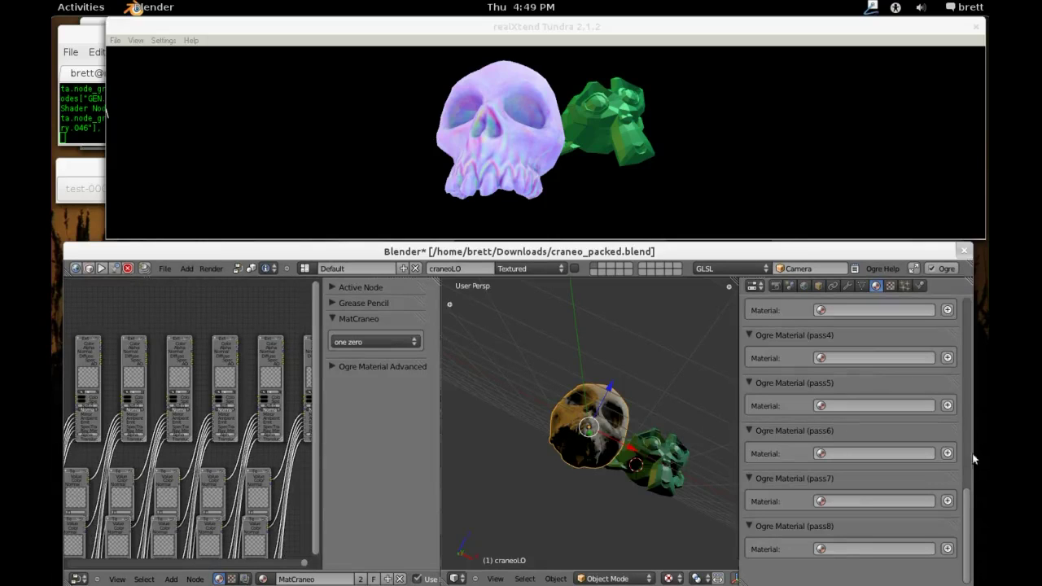
Create a new material layer in Ogre Material (pass1) of the skull's MatCraneo material.
left_click_drag(969, 500, 955, 385)
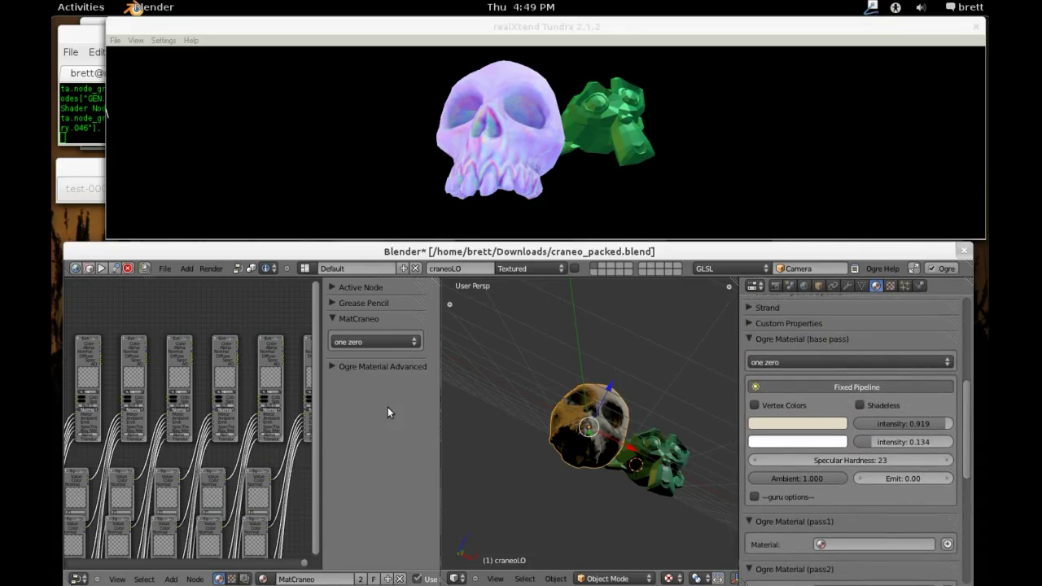
left_click_drag(969, 419, 968, 451)
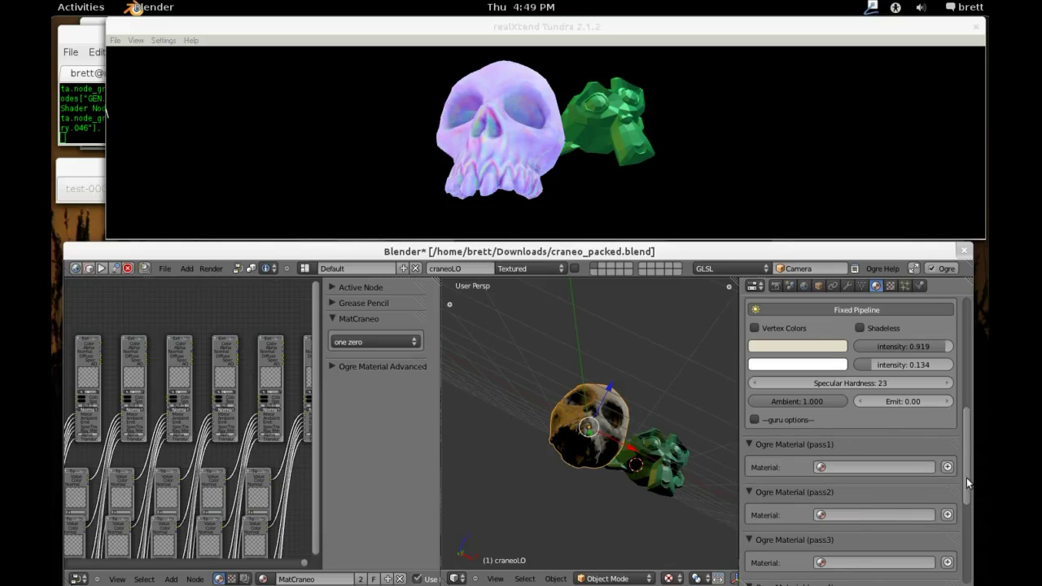
left_click_drag(969, 484, 969, 449)
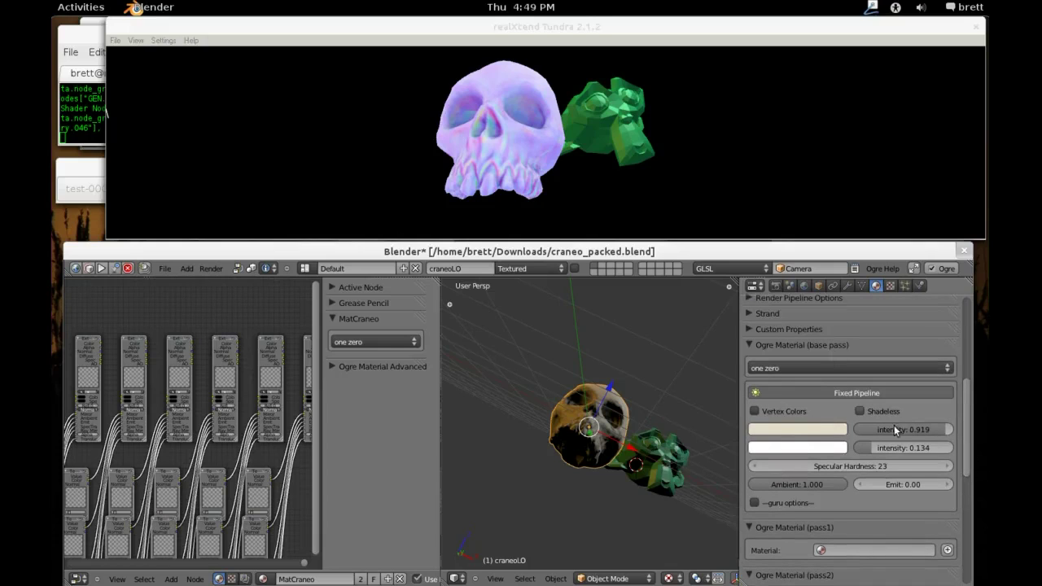
left_click_drag(965, 453, 965, 485)
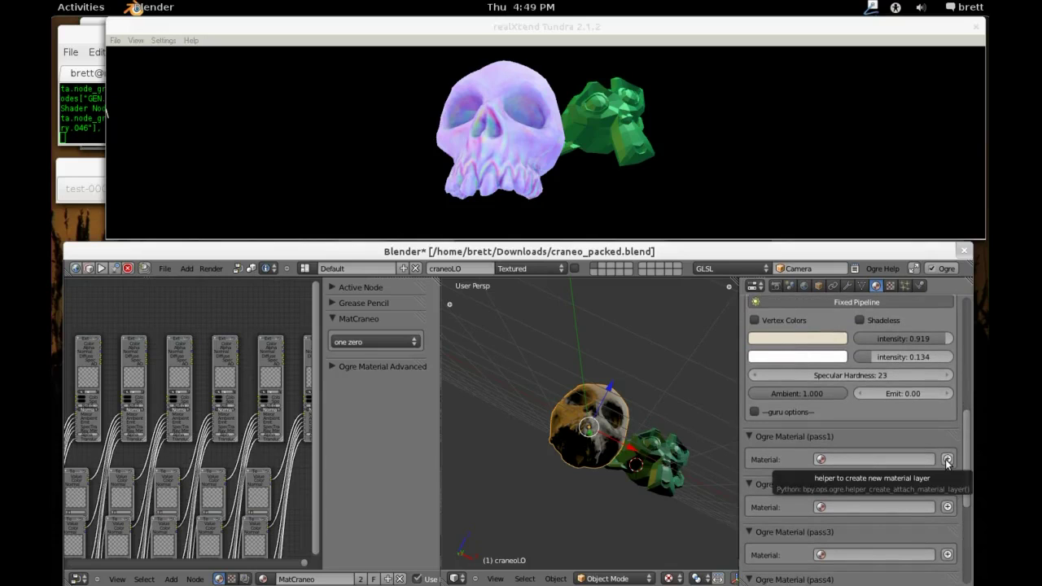
mouse_move(90, 389)
middle_mouse_down()
mouse_move(137, 381)
mouse_move(103, 390)
middle_mouse_up()
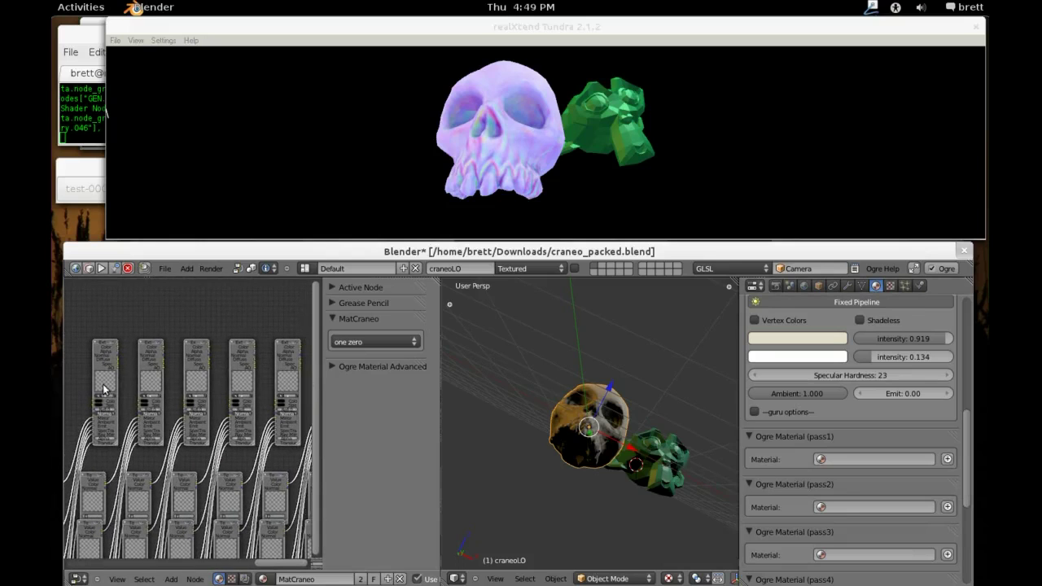
left_click(948, 460)
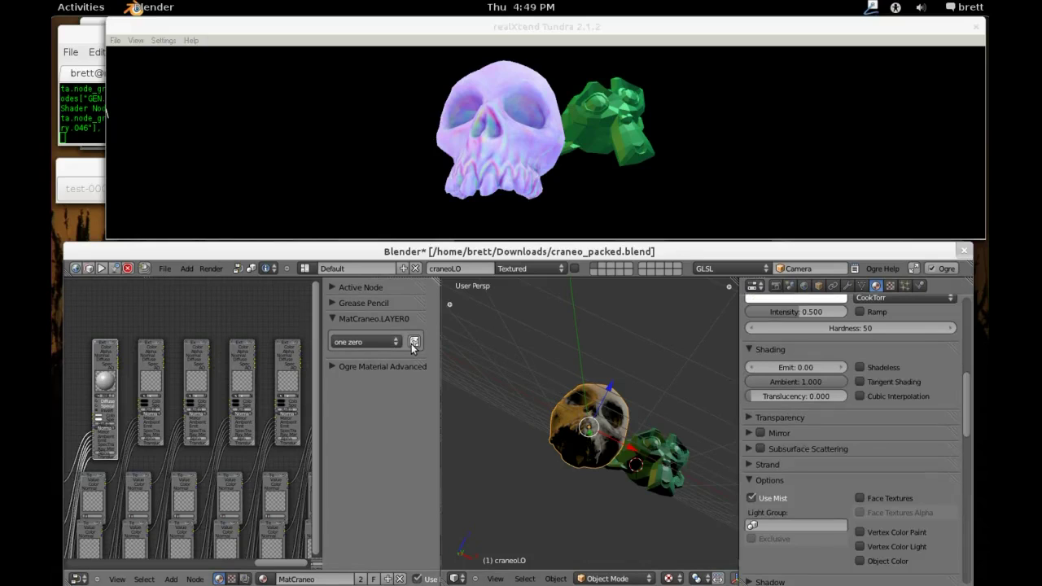
Expand the advanced settings of MatCraneo.LAYER0, enable its shader selection and choose the rex/DiffNormal shader.
left_click(359, 365)
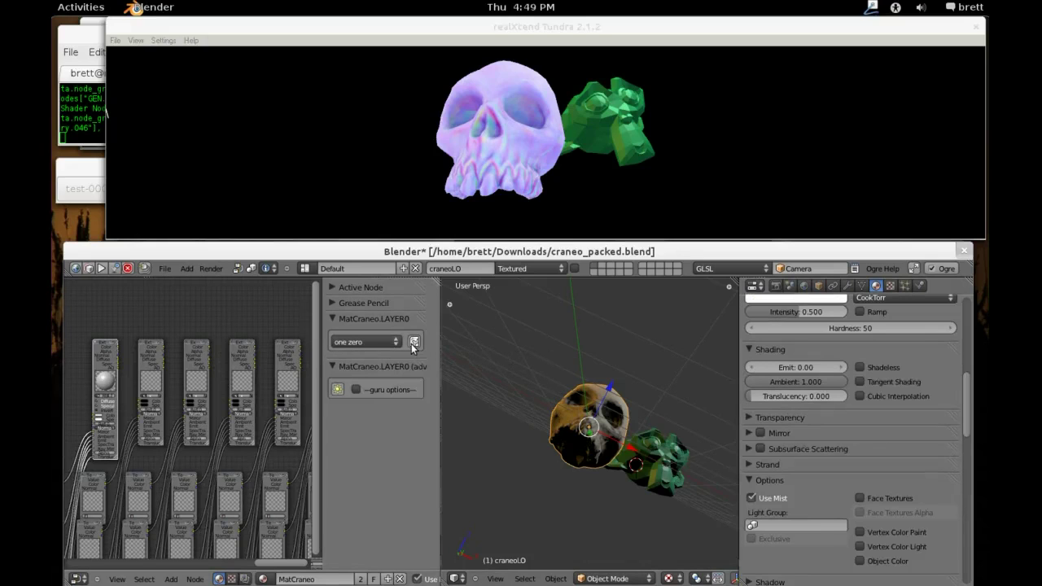
left_click(414, 343)
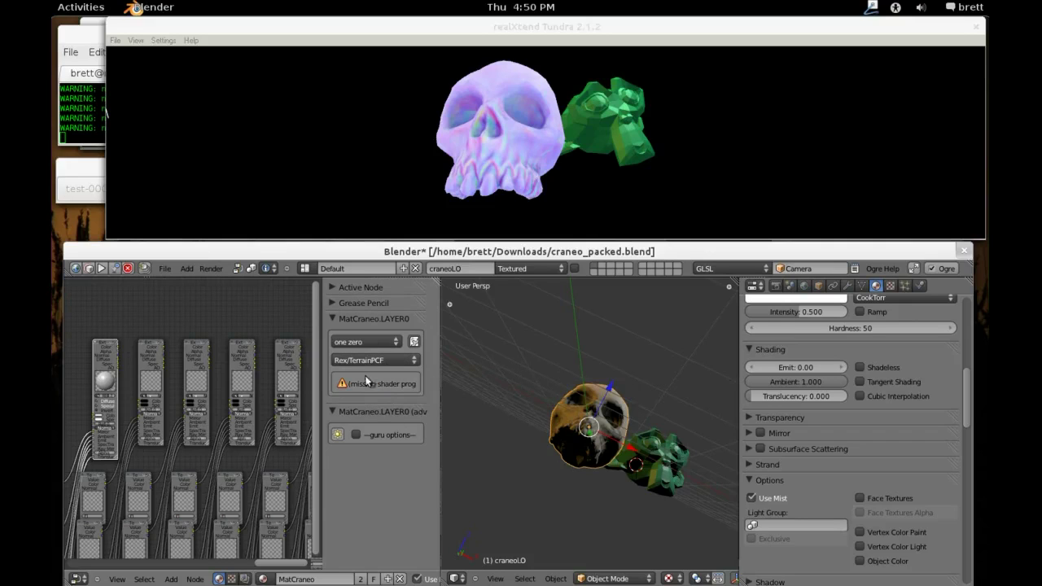
left_click(387, 359)
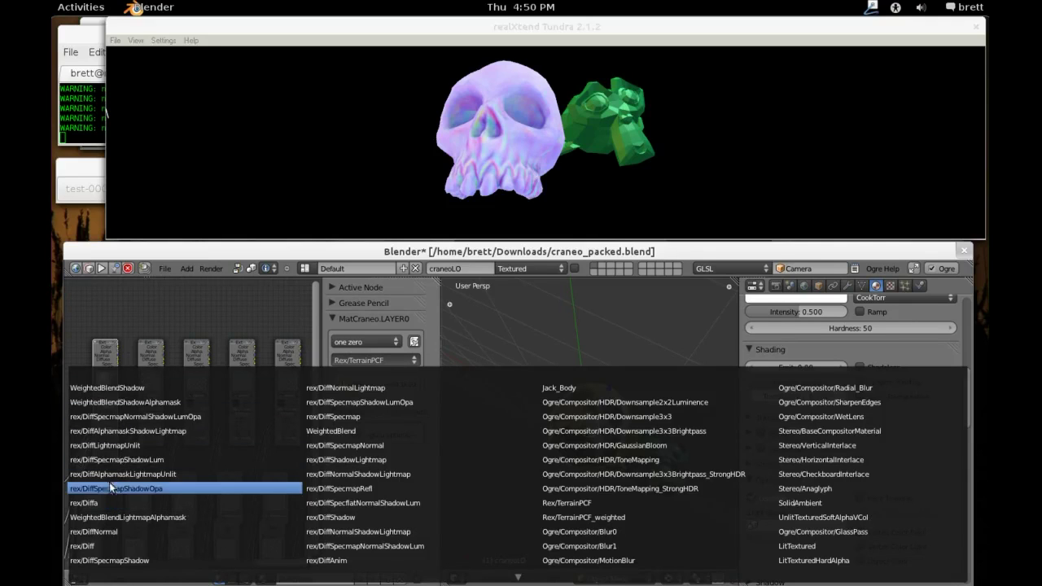
left_click(107, 532)
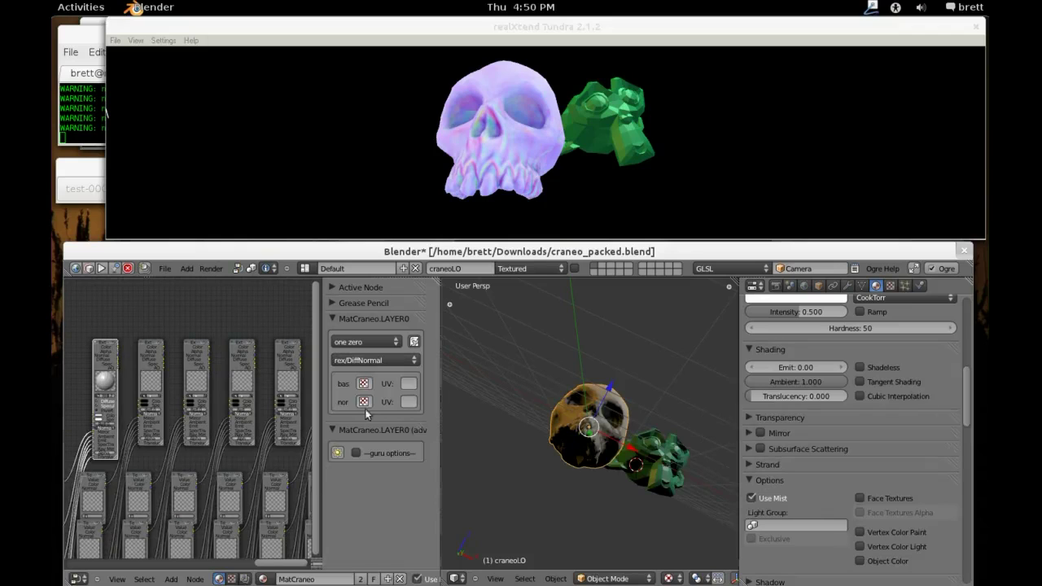
Assign ambocc as the shader's base map and nrmlz as its normal map, and update the Tundra preview.
left_click_drag(325, 403, 228, 401)
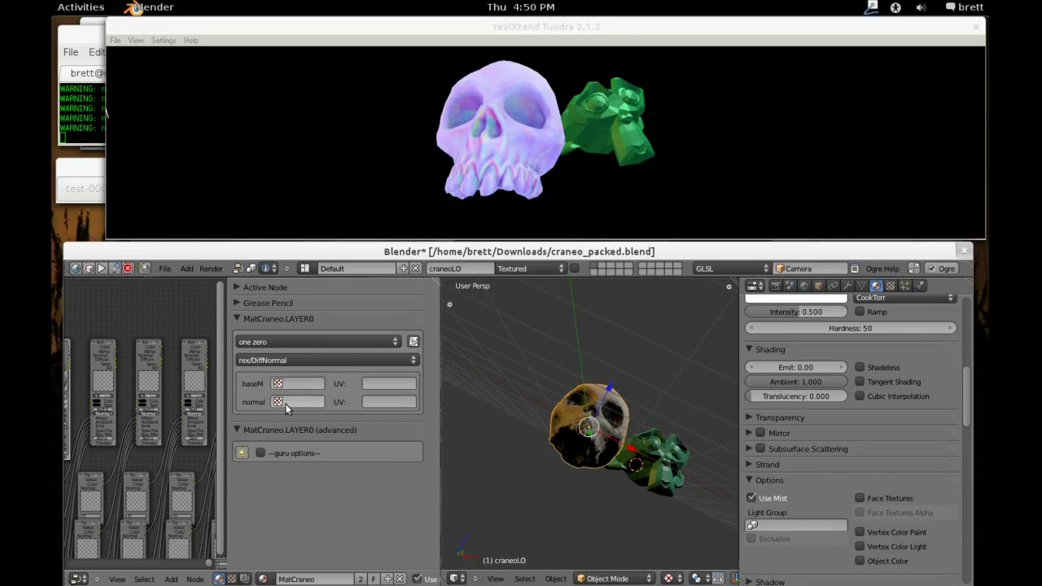
left_click(302, 392)
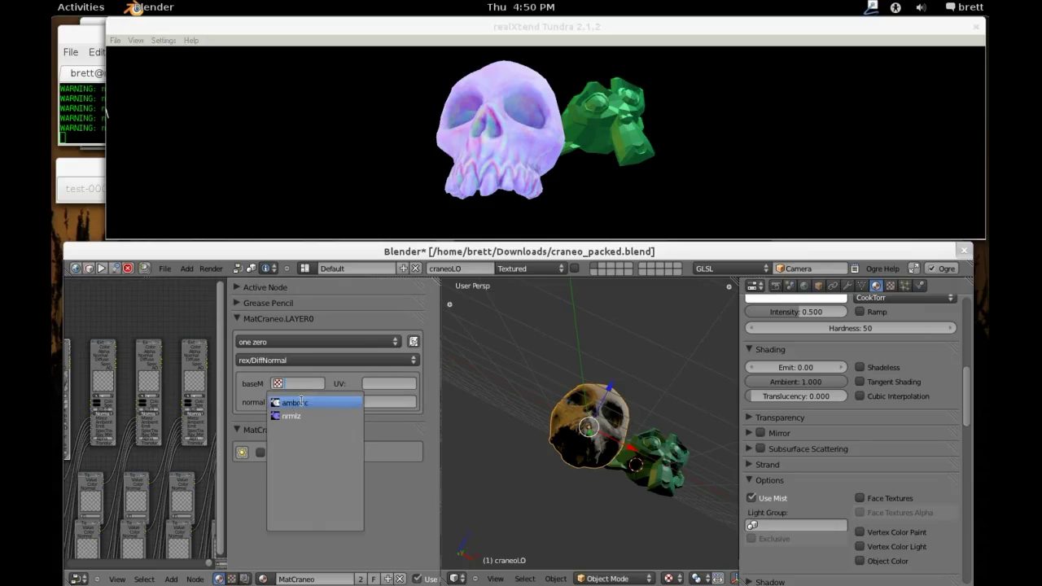
left_click(300, 401)
left_click(299, 402)
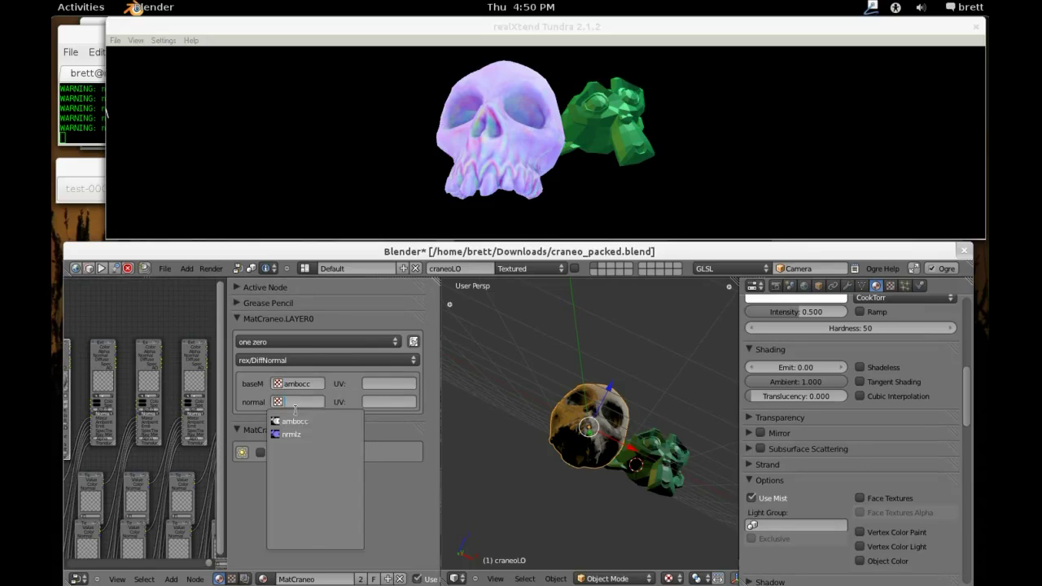
left_click(294, 432)
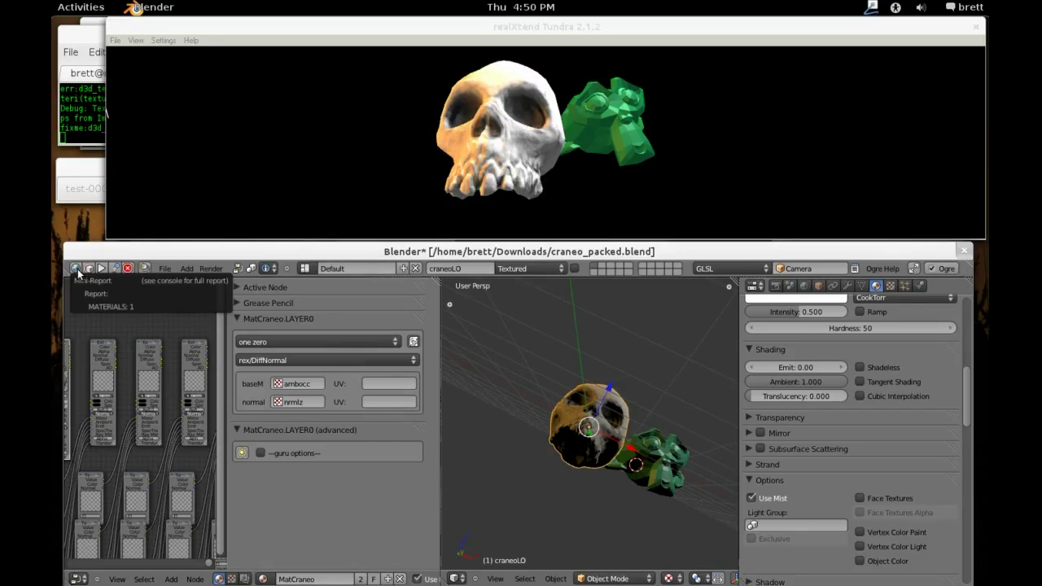
Inspect the shaded skull and the monkey from other angles and distances in the Tundra preview.
left_click(529, 135)
scroll(530, 134, "up", 3)
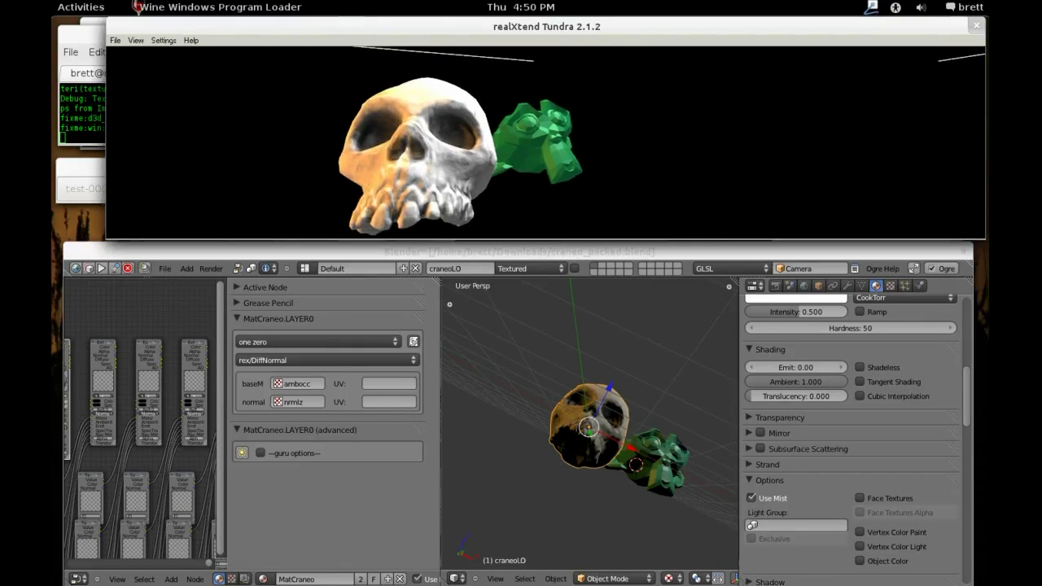
right_click_drag(555, 137, 519, 137)
scroll(518, 138, "up", 3)
scroll(519, 137, "down", 3)
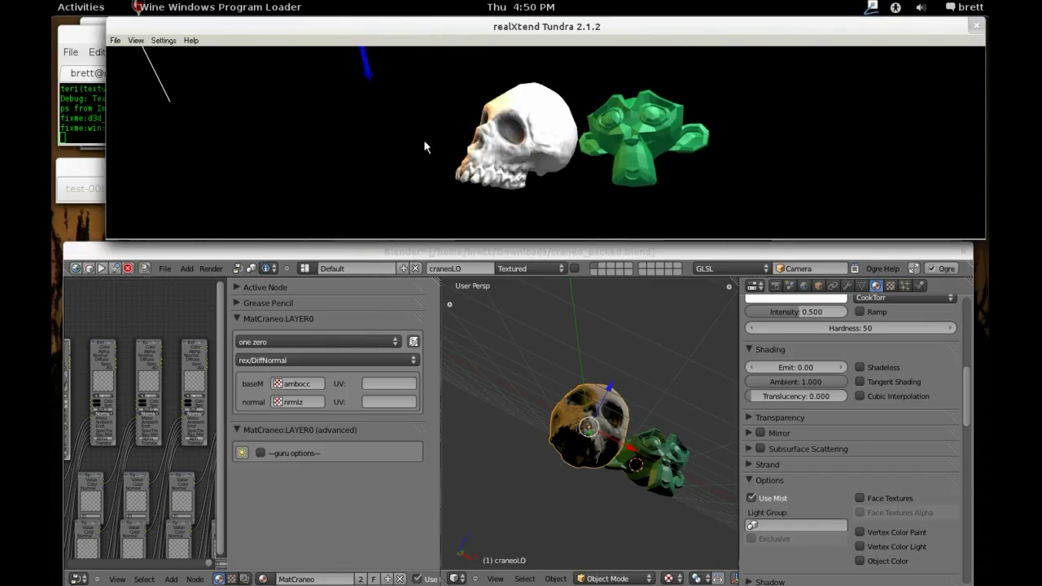
Examine the front of the skull and its normal-mapped shading up close in the Tundra preview, and return to Blender.
scroll(423, 145, "up", 3)
scroll(407, 148, "down", 3)
right_click_drag(397, 151, 380, 143)
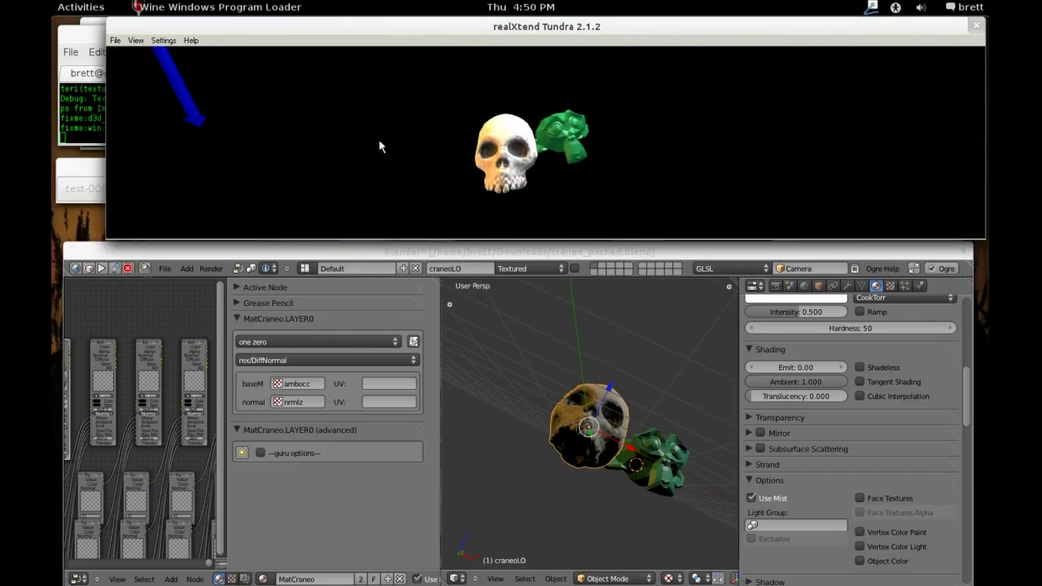
scroll(379, 145, "up", 3)
scroll(380, 145, "down", 1)
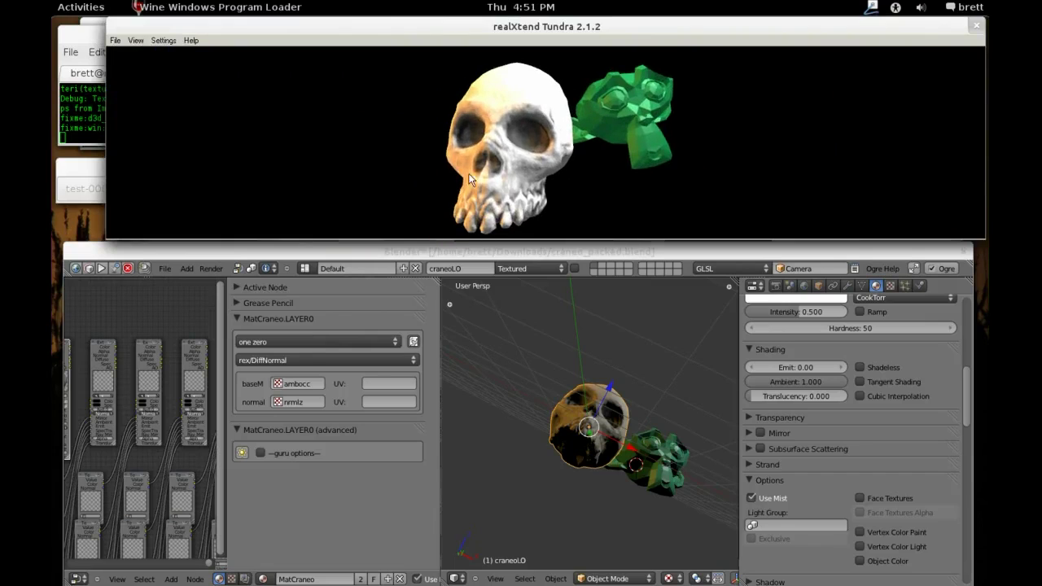
left_click(308, 351)
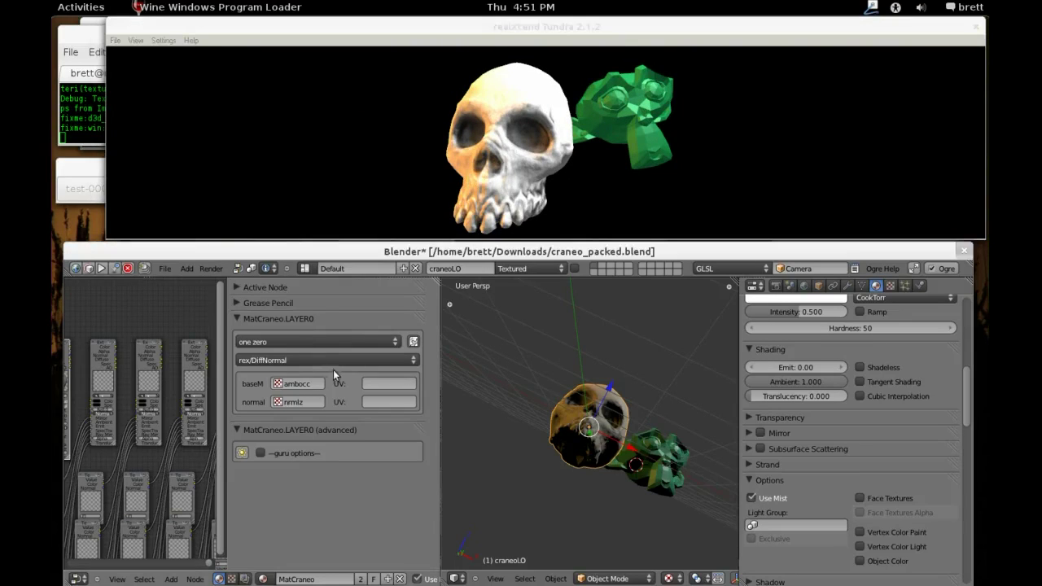
left_click(334, 361)
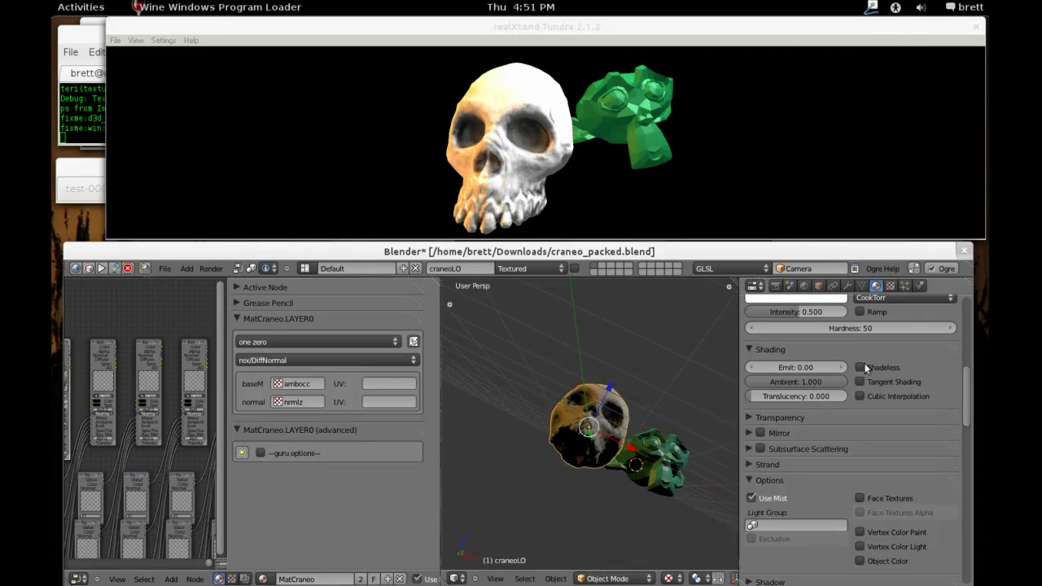
Create a new material layer in Ogre Material (pass2) of MatCraneo and enable its Fixed Pipeline settings.
left_click_drag(967, 411, 967, 338)
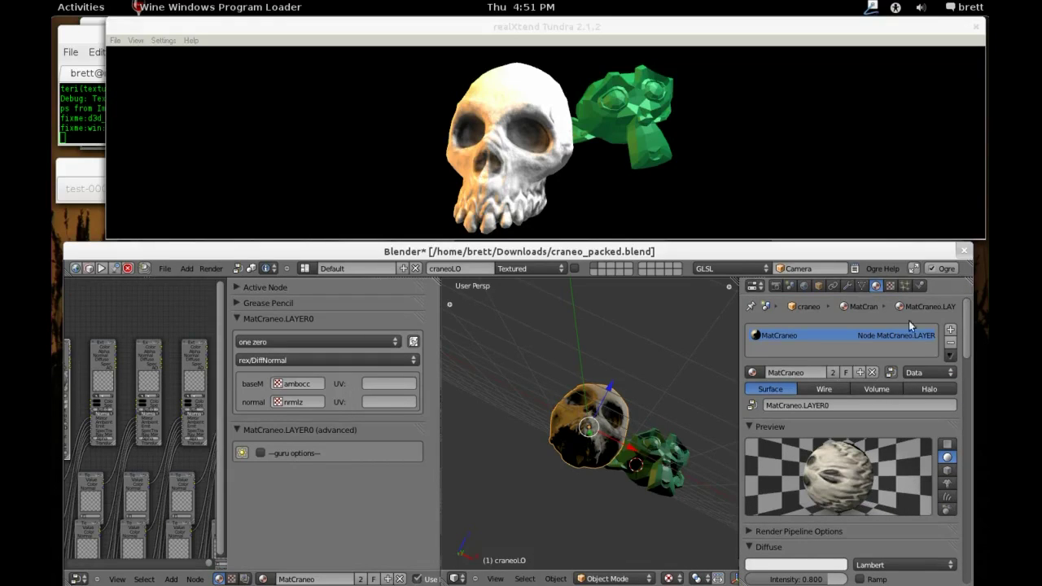
left_click_drag(969, 355, 971, 546)
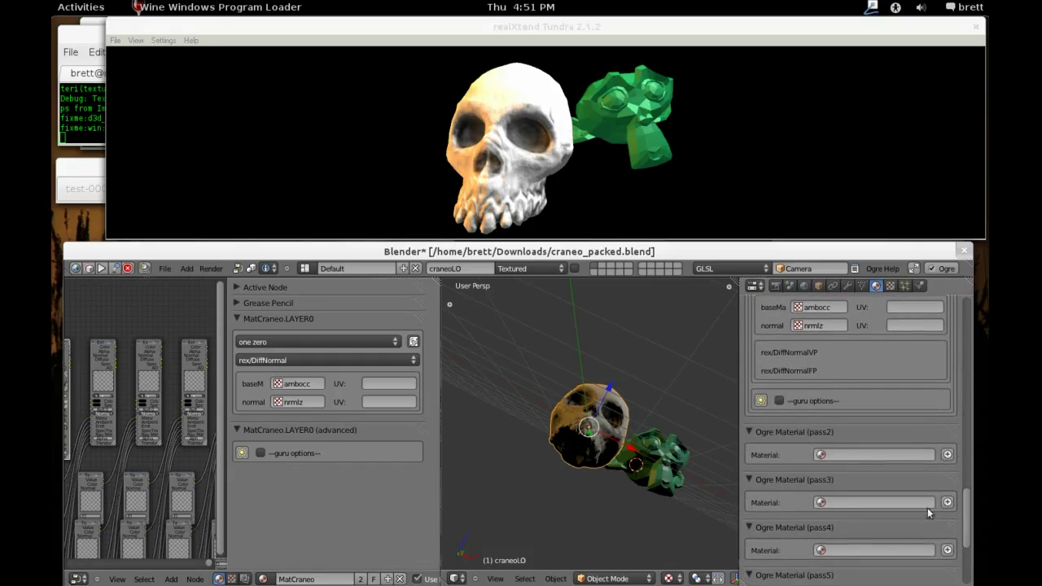
left_click(948, 454)
scroll(847, 440, "down", 3)
left_click(761, 415)
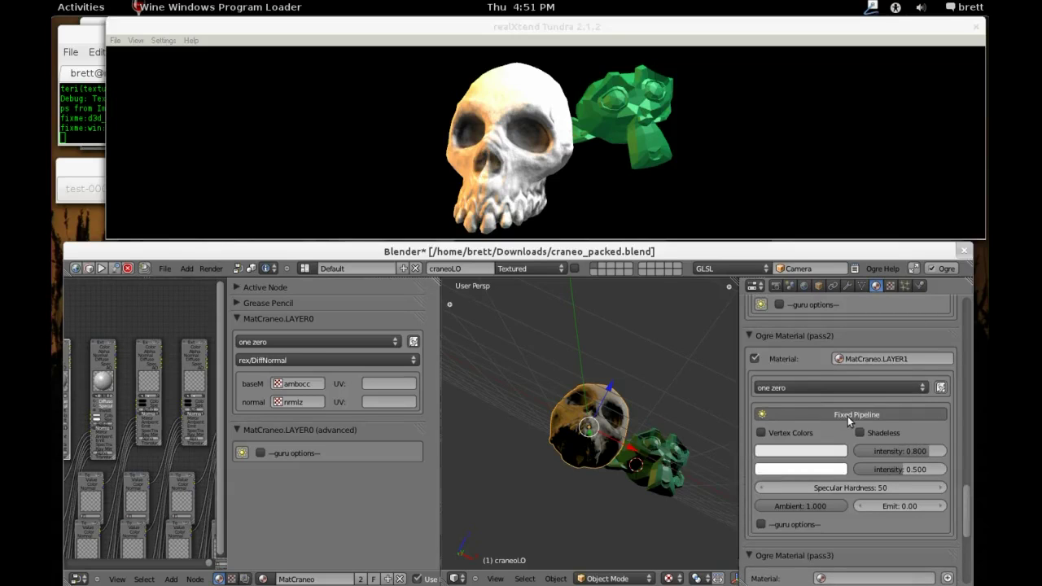
Set the diffuse colour of MatCraneo.LAYER1 to red and its blending mode to add.
left_click(819, 450)
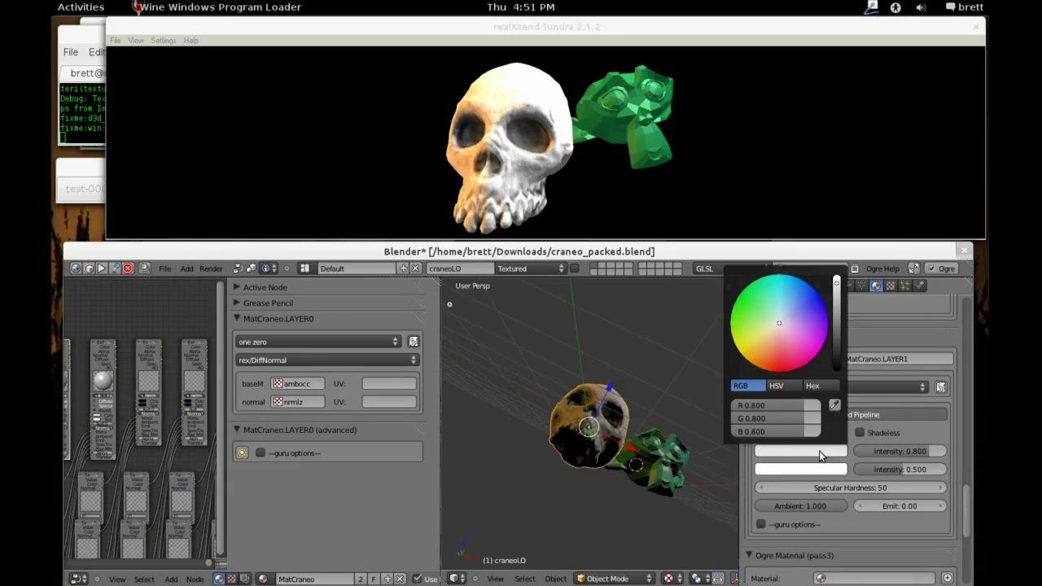
left_click_drag(785, 313, 764, 288)
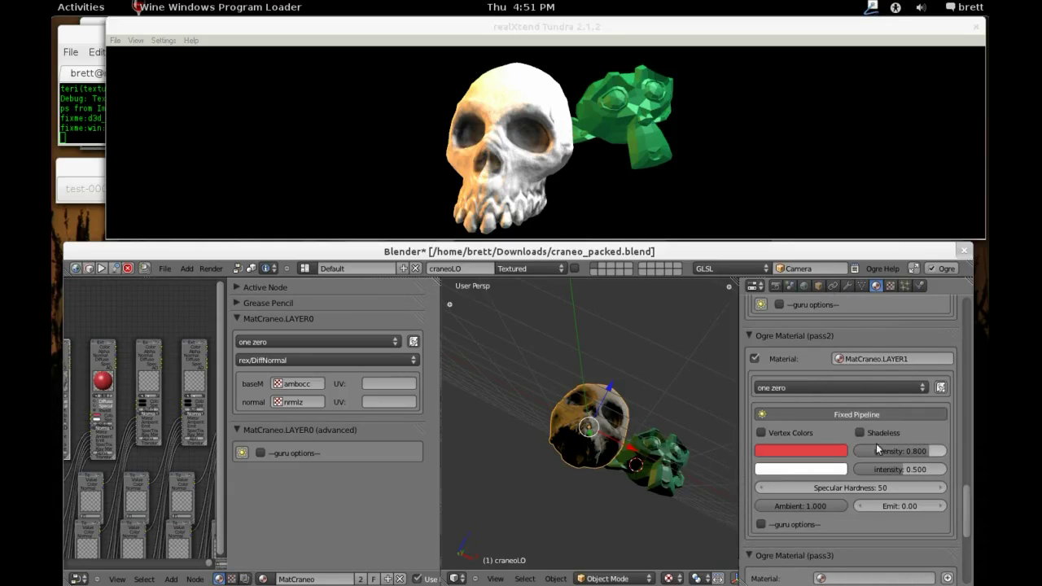
left_click(834, 388)
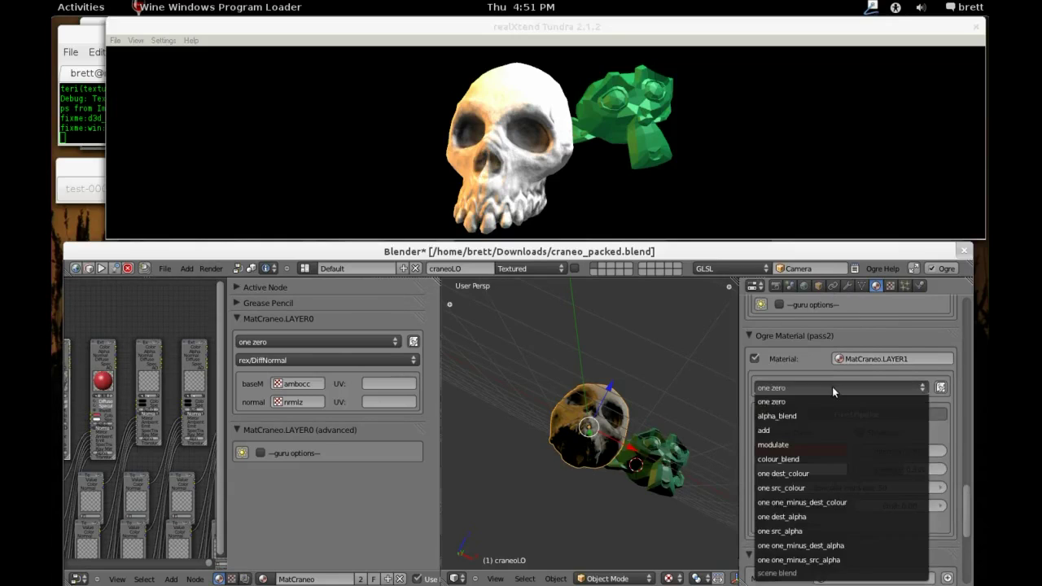
left_click(788, 429)
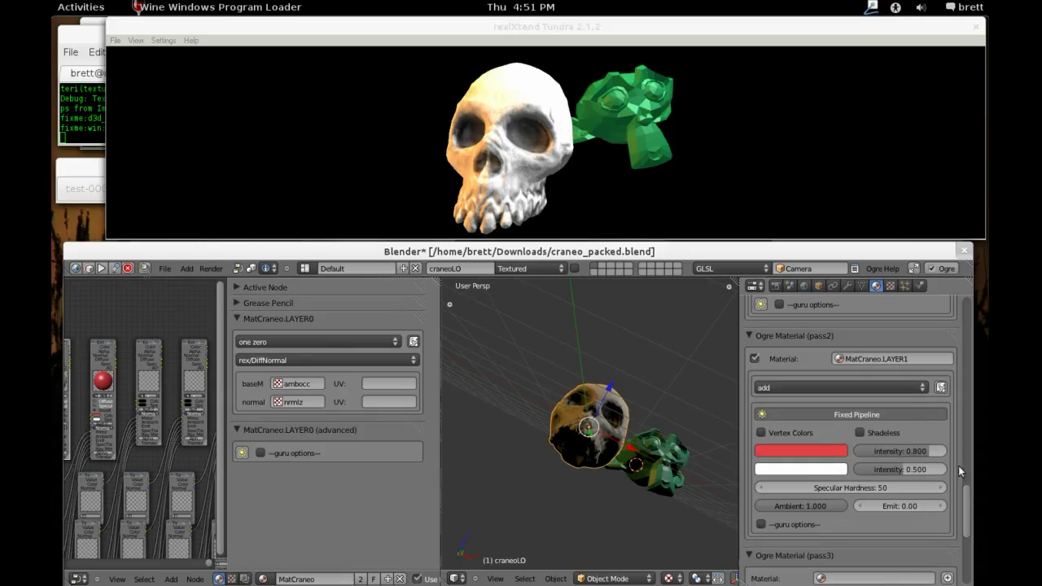
Check the pass1 and pass2 layer settings and update the Tundra preview with the red additive layer.
left_click_drag(968, 500, 968, 469)
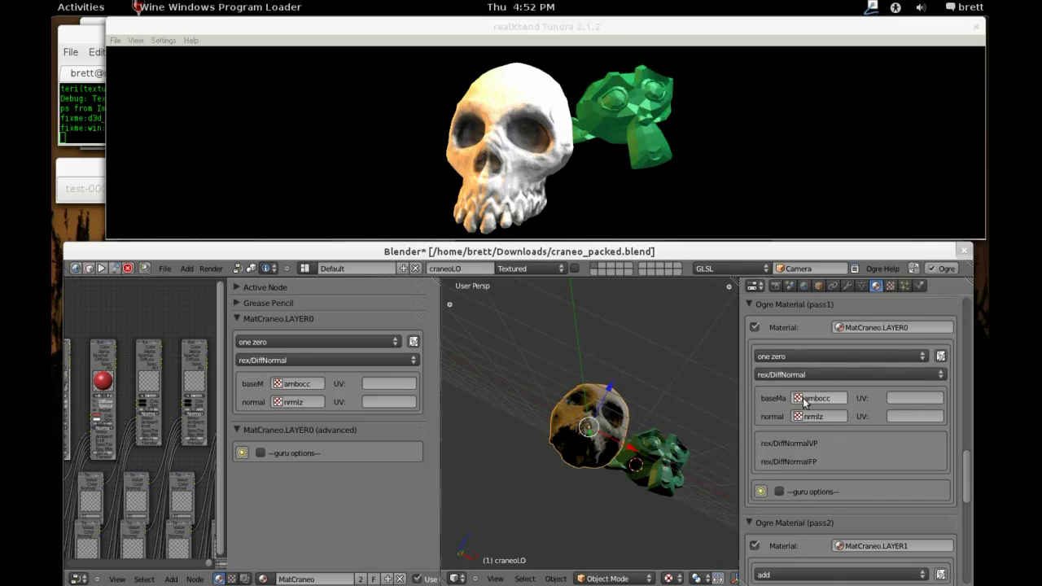
left_click_drag(965, 468, 965, 513)
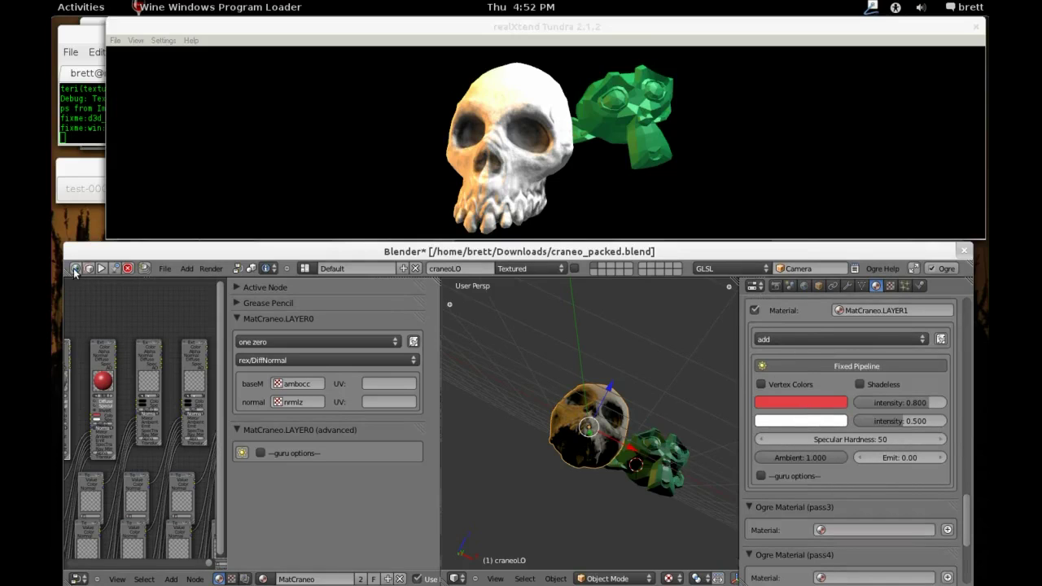
left_click(75, 271)
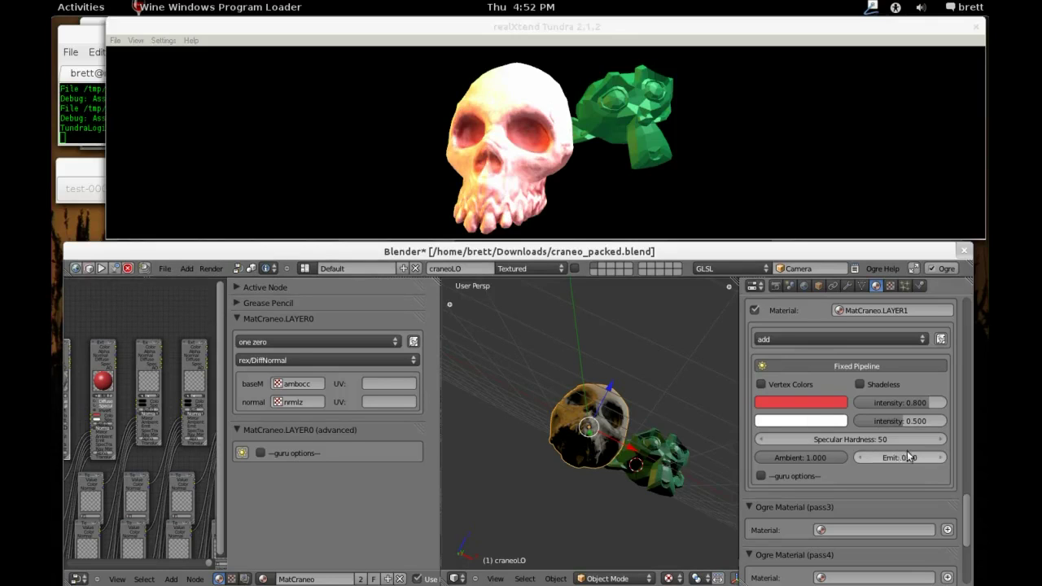
Enable the guru options of MatCraneo.LAYER1 and review its Z Offset and the other advanced settings.
mouse_move(963, 509)
left_mouse_down()
mouse_move(965, 493)
mouse_move(967, 529)
mouse_move(959, 509)
left_mouse_up()
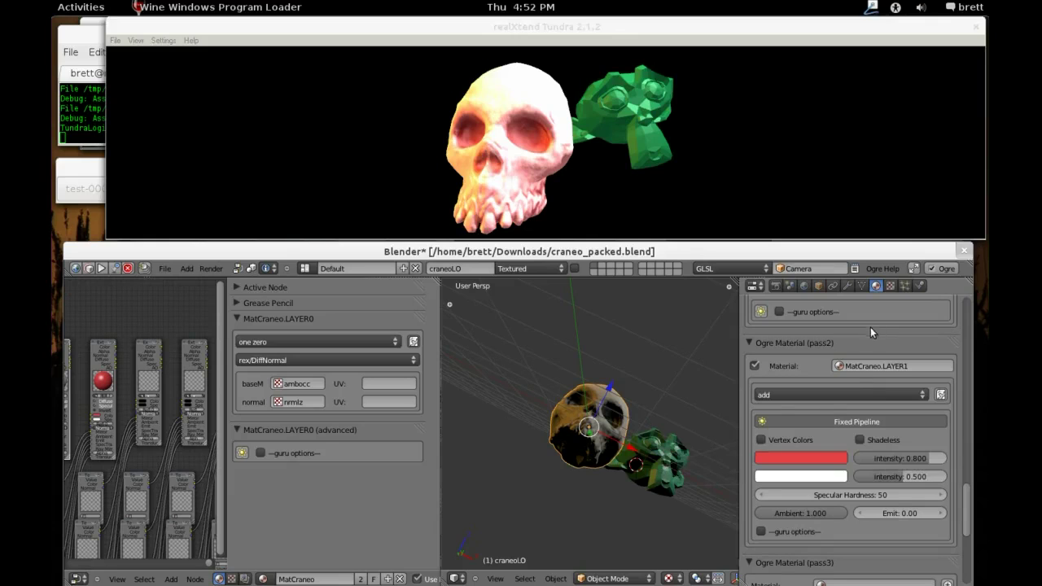
left_click_drag(968, 503, 841, 506)
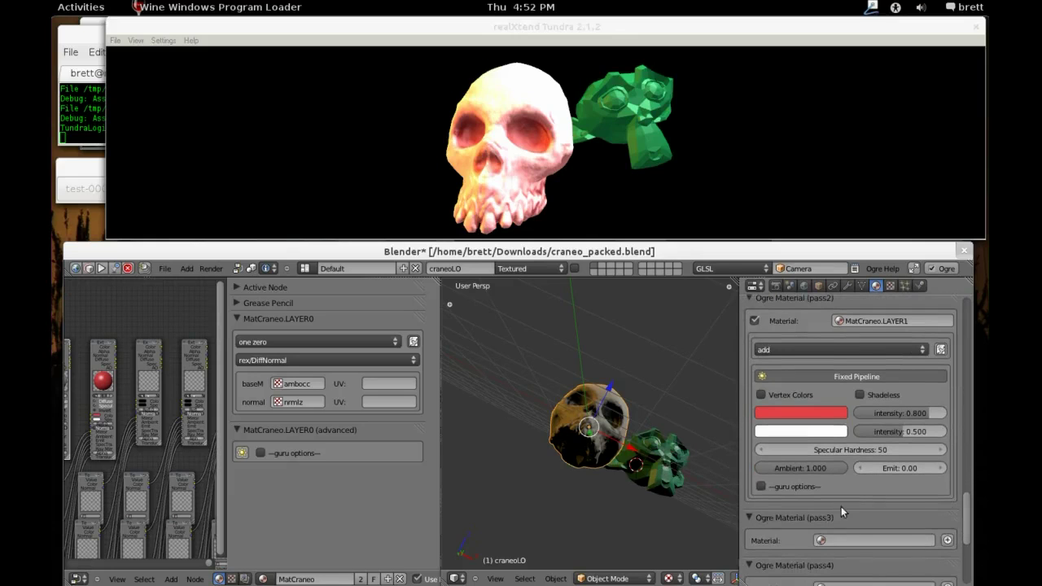
left_click(762, 487)
mouse_move(965, 495)
left_mouse_down()
mouse_move(966, 514)
mouse_move(957, 510)
left_mouse_up()
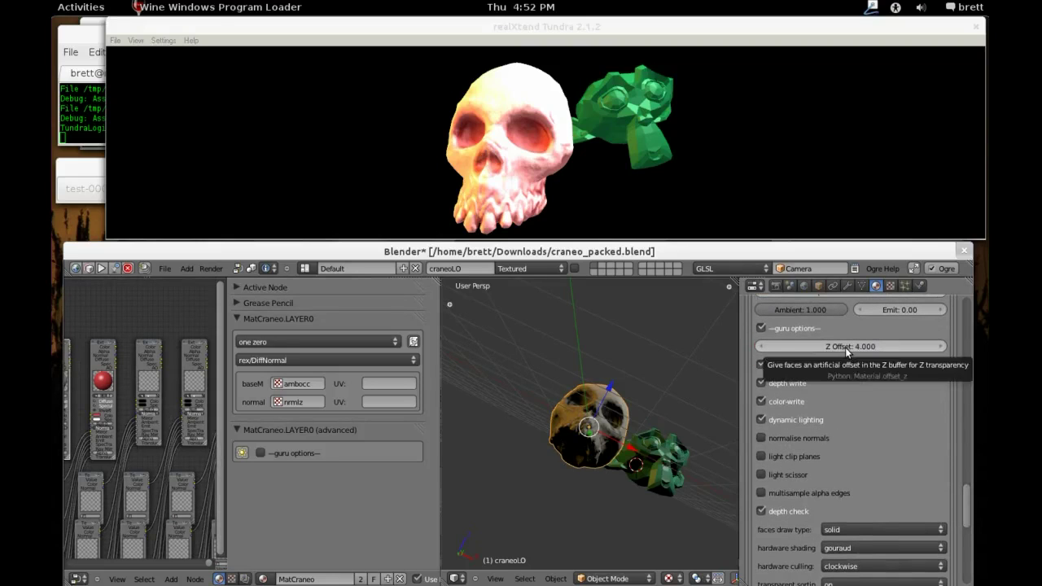
scroll(968, 511, "down", 2)
scroll(948, 508, "up", 4)
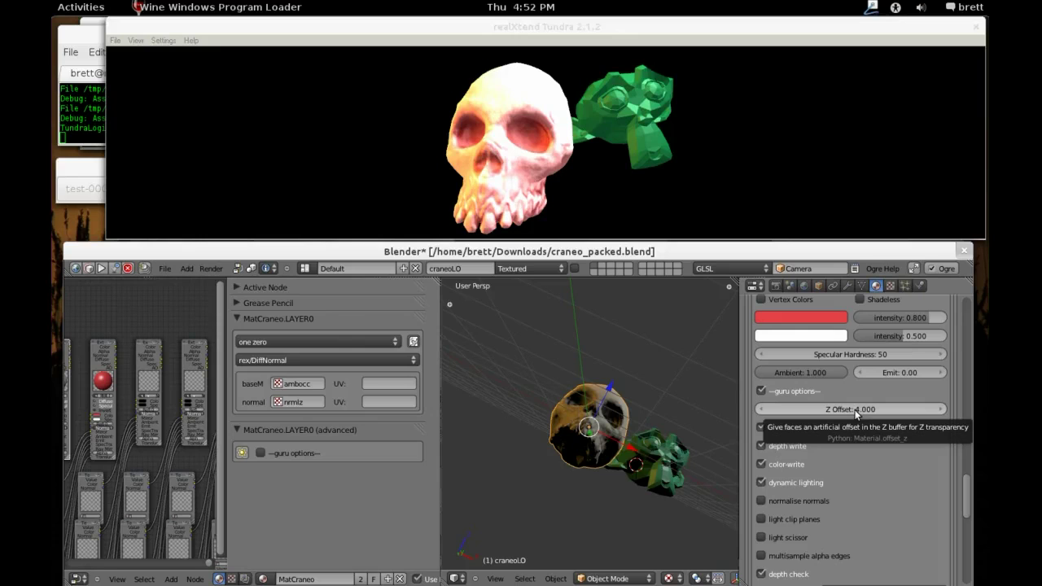
Examine the red additive layer on the skull's surface and eye socket from several angles and distances in Tundra.
left_click(556, 208)
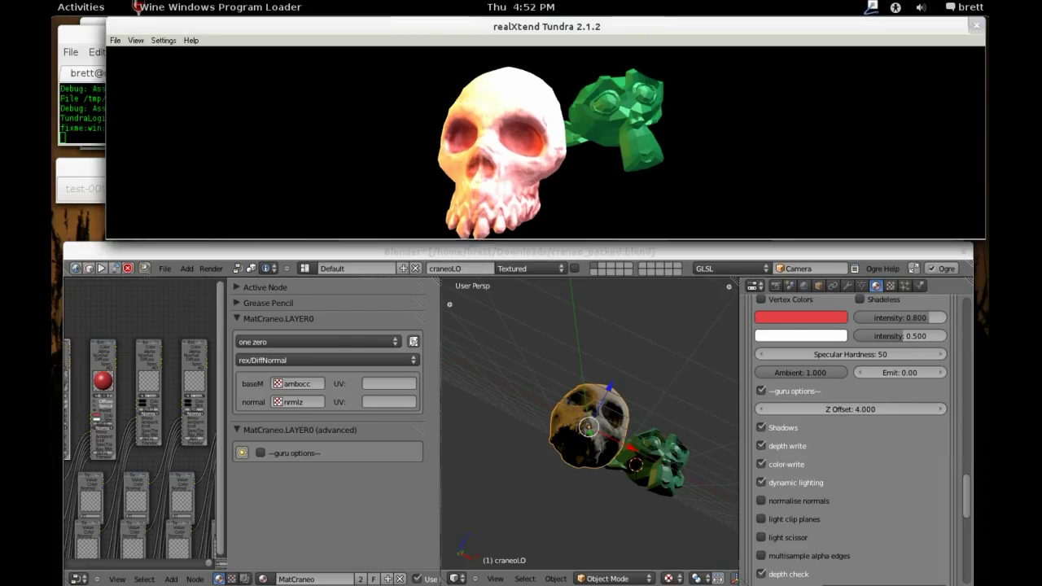
scroll(554, 179, "up", 5)
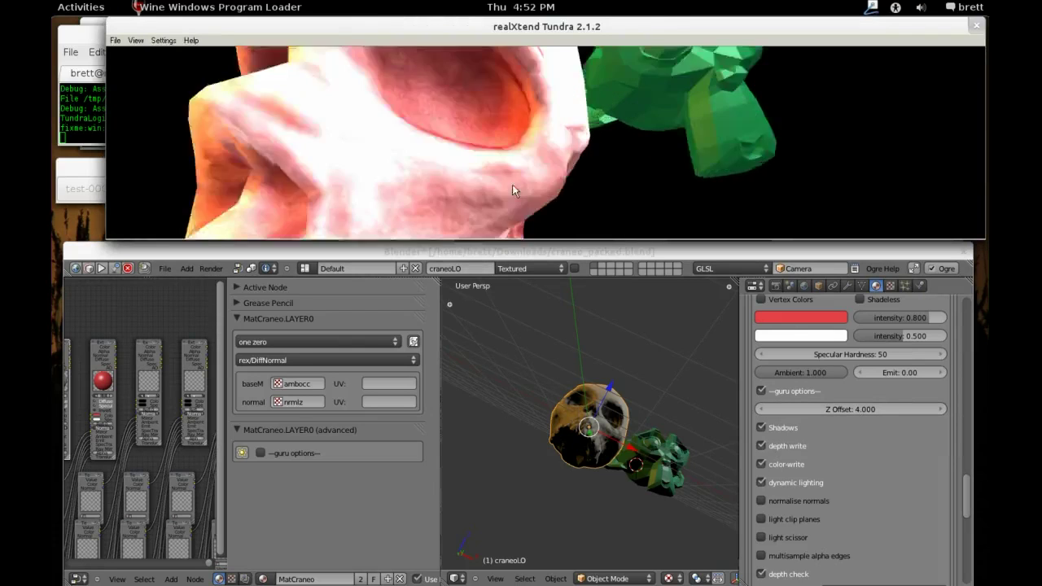
scroll(546, 143, "up", 5)
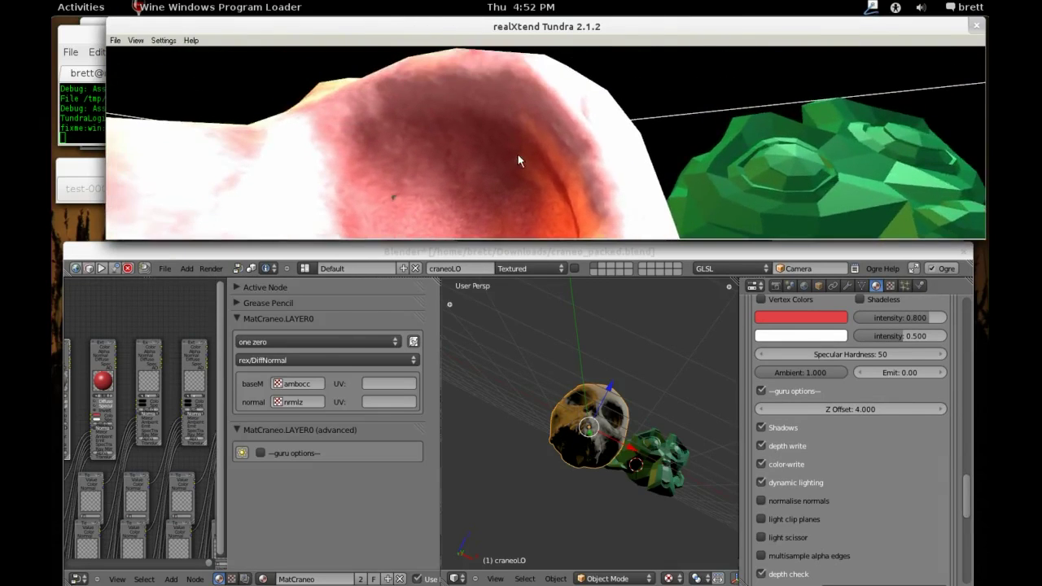
scroll(517, 153, "down", 10)
scroll(520, 158, "up", 10)
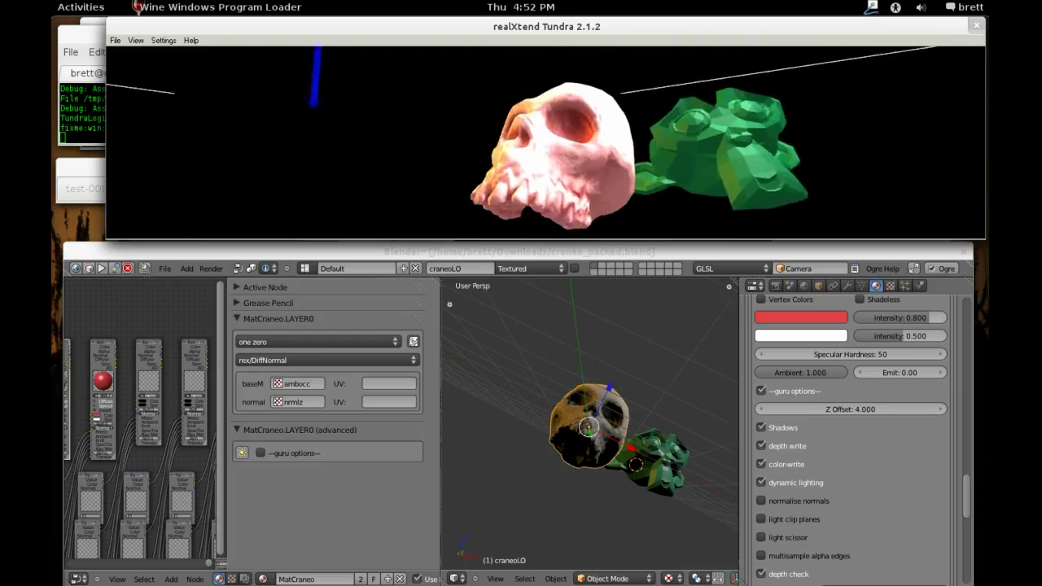
right_click_drag(525, 152, 544, 144)
scroll(527, 137, "down", 10)
scroll(531, 138, "up", 6)
scroll(530, 137, "down", 10)
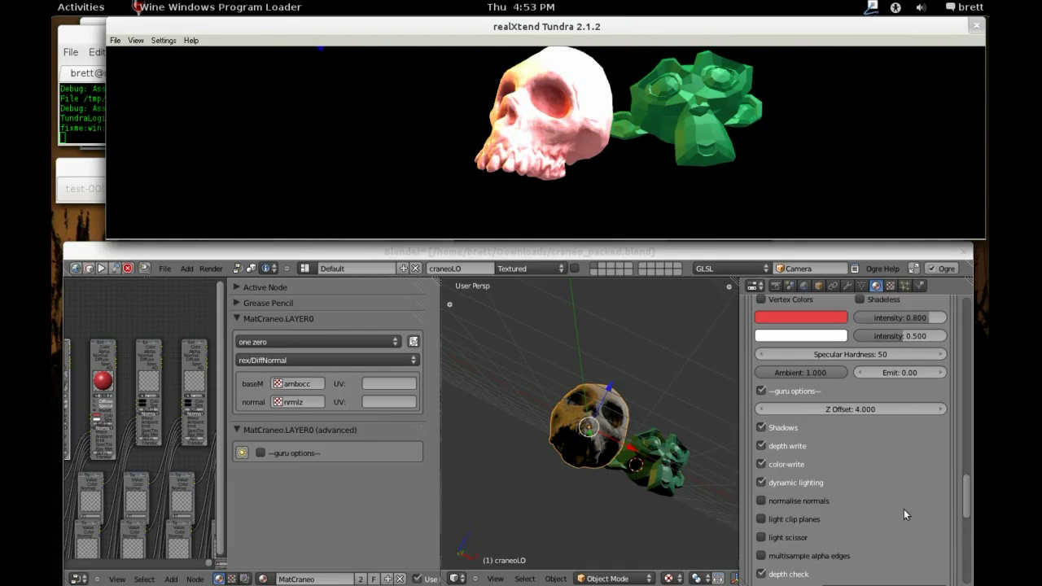
Turn off the Fixed Pipeline settings in Ogre Material (base pass) of the skull's MatCraneo material.
left_click_drag(964, 499, 966, 408)
left_click(546, 113)
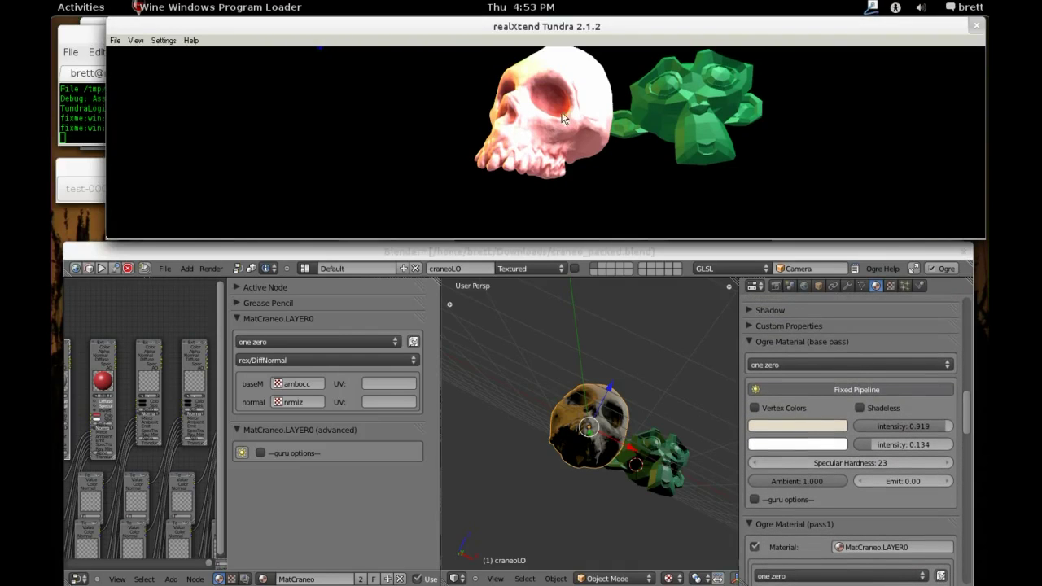
right_click_drag(575, 122, 623, 106)
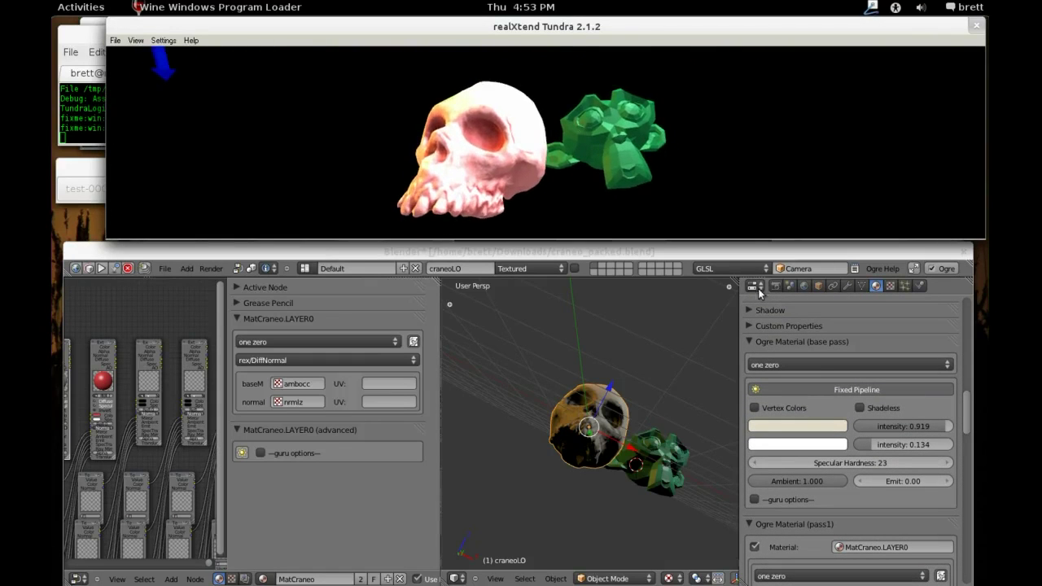
left_click(925, 388)
left_click(863, 388)
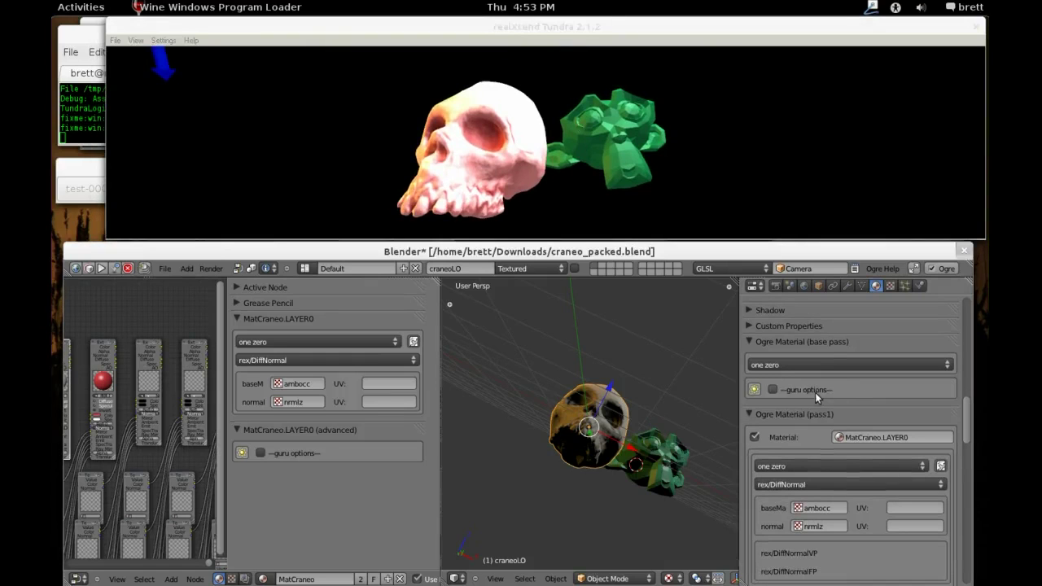
Enable the guru options of the base pass and disable its color-write option.
scroll(816, 393, "down", 2)
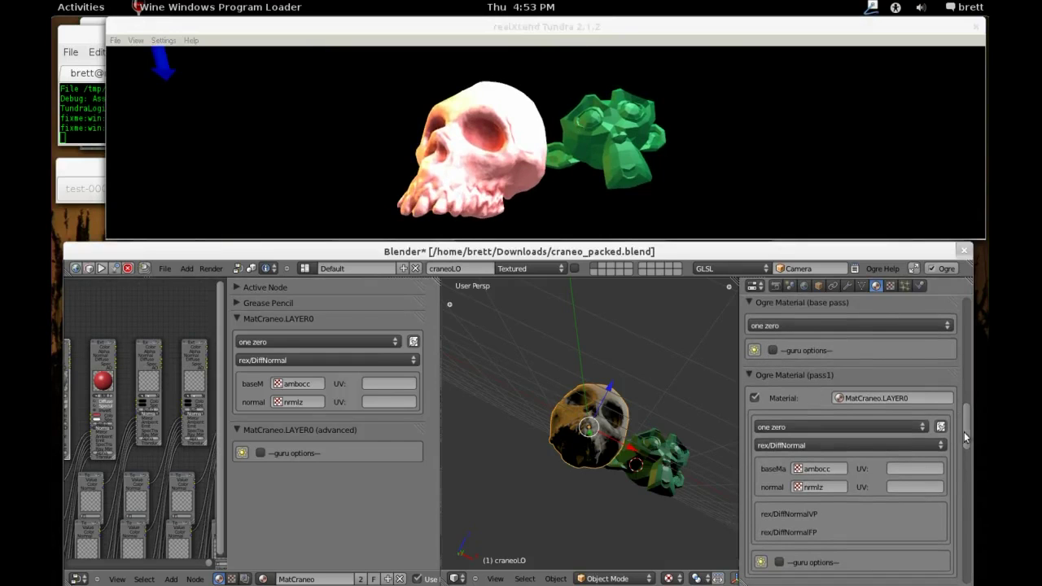
scroll(963, 432, "down", 5)
scroll(962, 429, "up", 5)
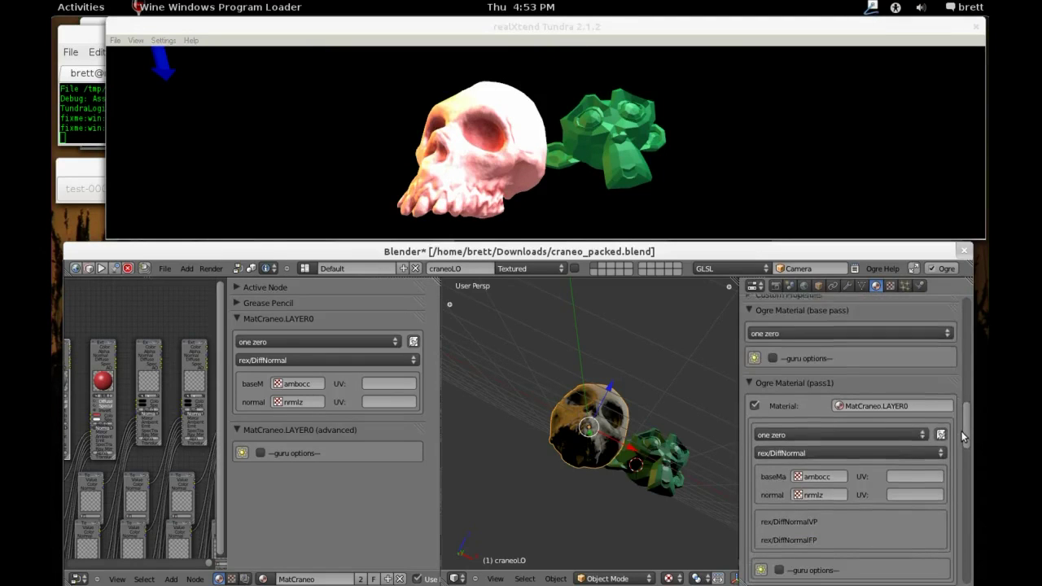
left_click(790, 354)
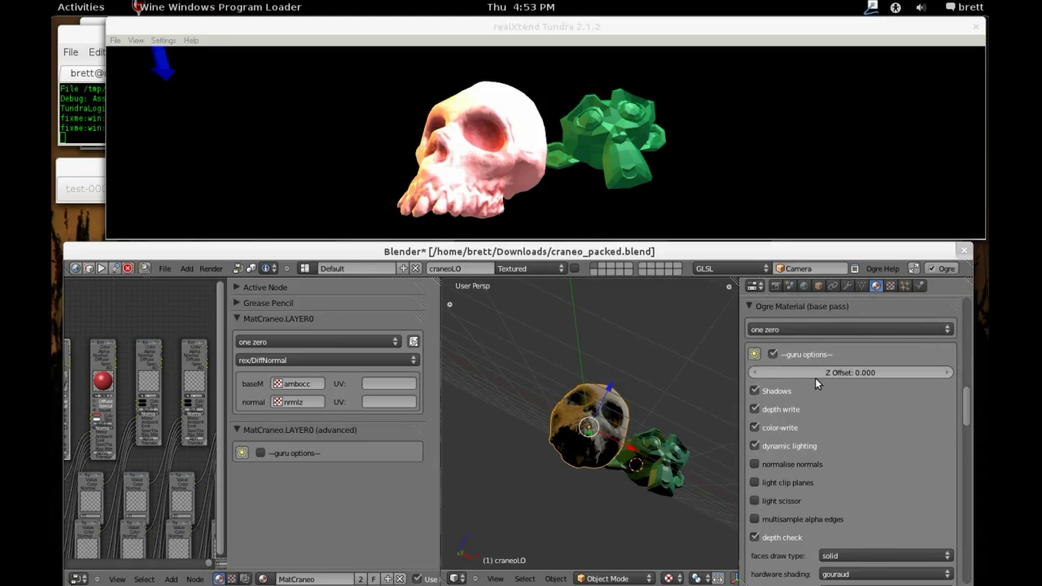
left_click(755, 428)
Enable the guru options of MatCraneo.LAYER0 in pass1 and disable its depth write option.
left_click_drag(968, 411, 967, 461)
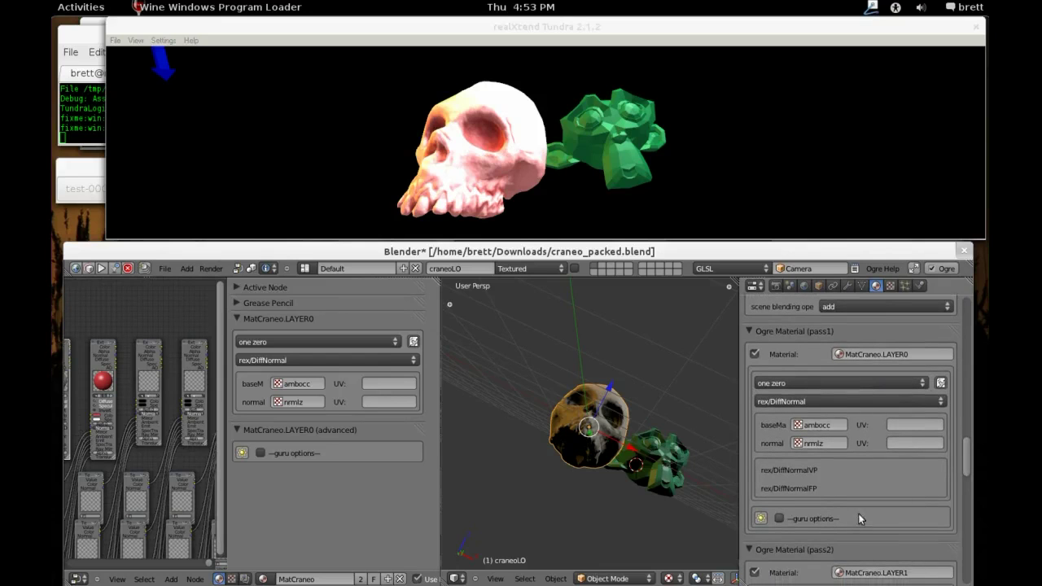
left_click(783, 516)
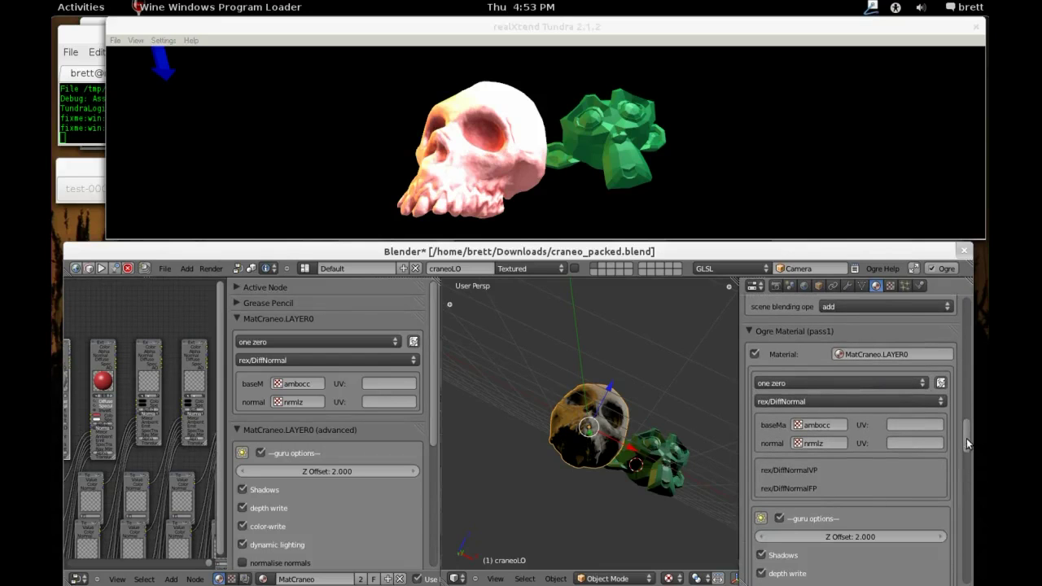
scroll(967, 439, "up", 3)
left_click_drag(968, 448, 965, 465)
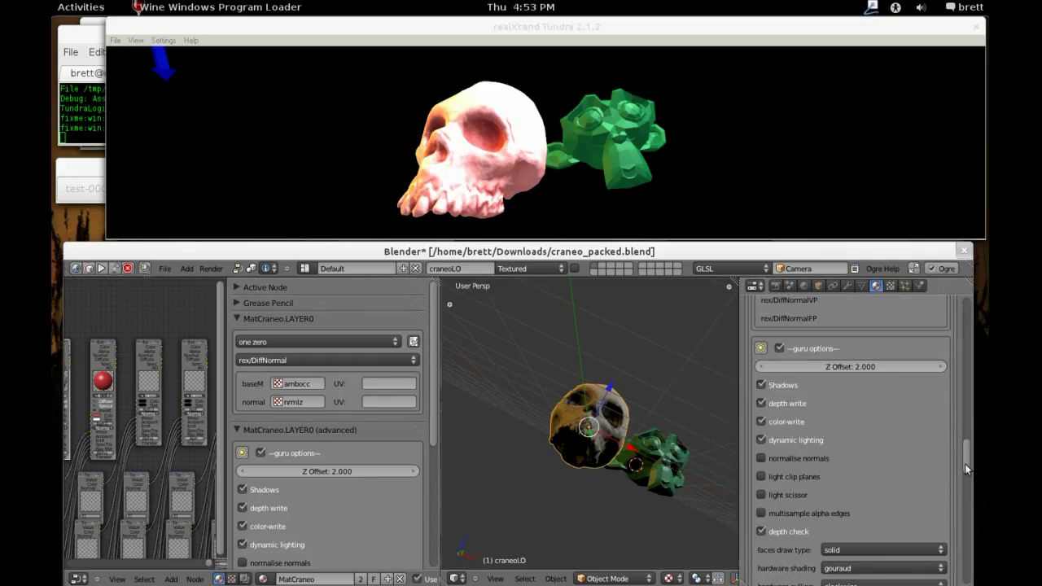
left_click(762, 403)
Review the color-write and depth write settings of the base pass against the MatCraneo.LAYER0 settings in pass1.
left_click_drag(965, 470, 962, 409)
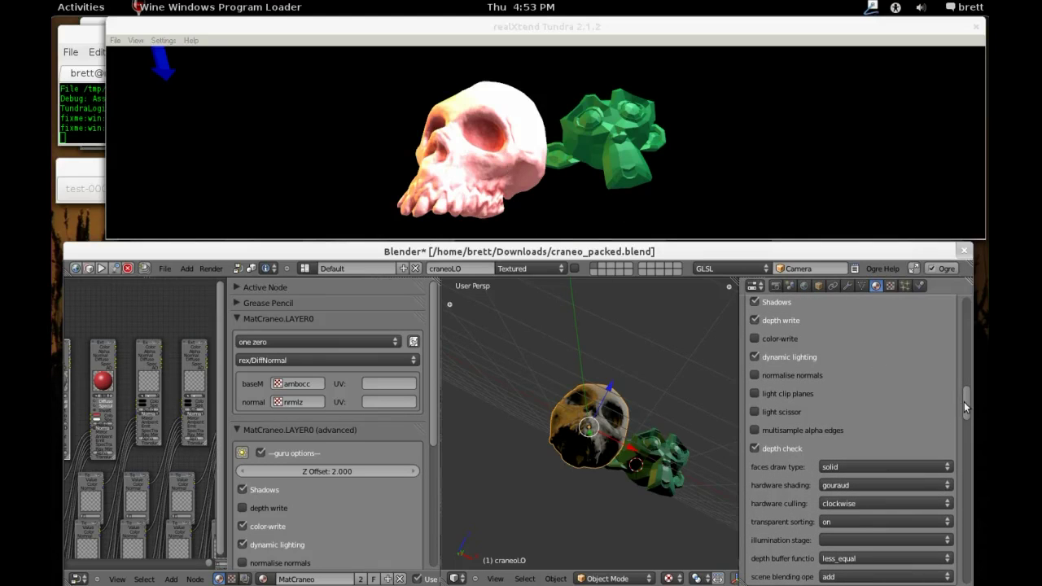
mouse_move(965, 401)
left_mouse_down()
mouse_move(964, 380)
mouse_move(965, 394)
left_mouse_up()
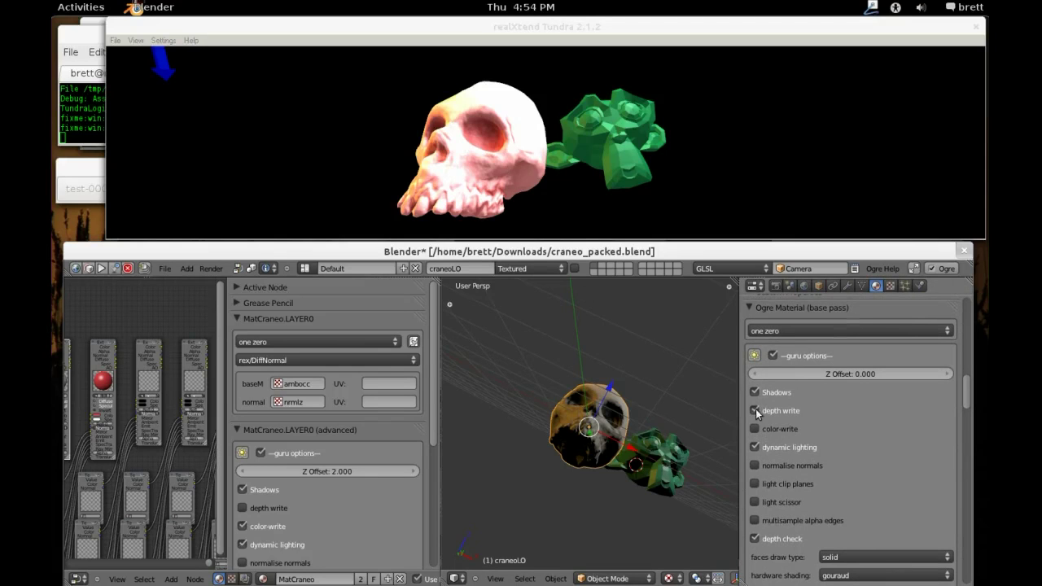
left_click_drag(967, 404, 966, 446)
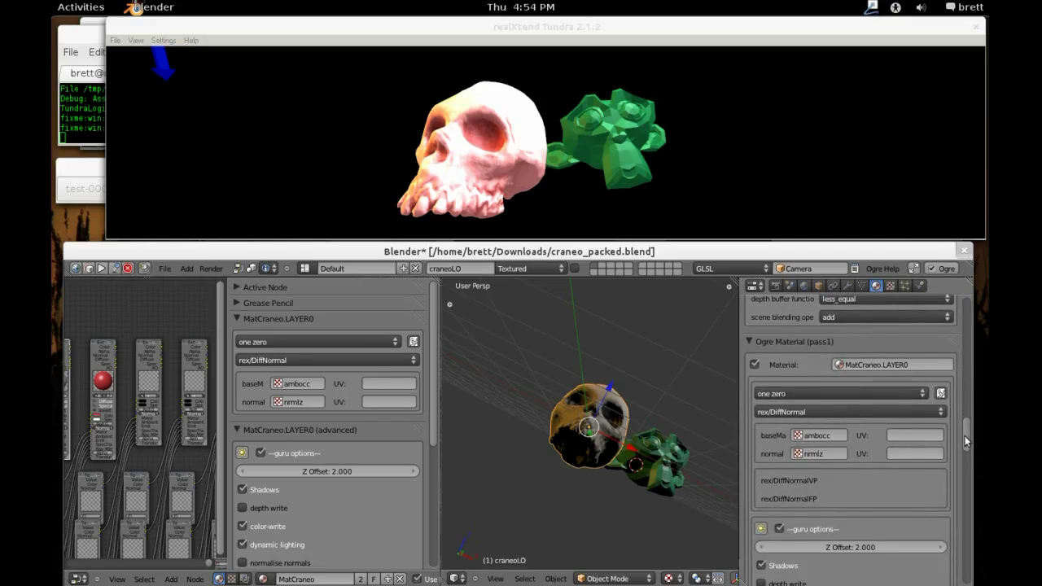
Compare the settings of the base pass, MatCraneo.LAYER0 and MatCraneo.LAYER1 with the skull's appearance in the Tundra preview.
scroll(965, 429, "up", 4)
scroll(965, 429, "down", 3)
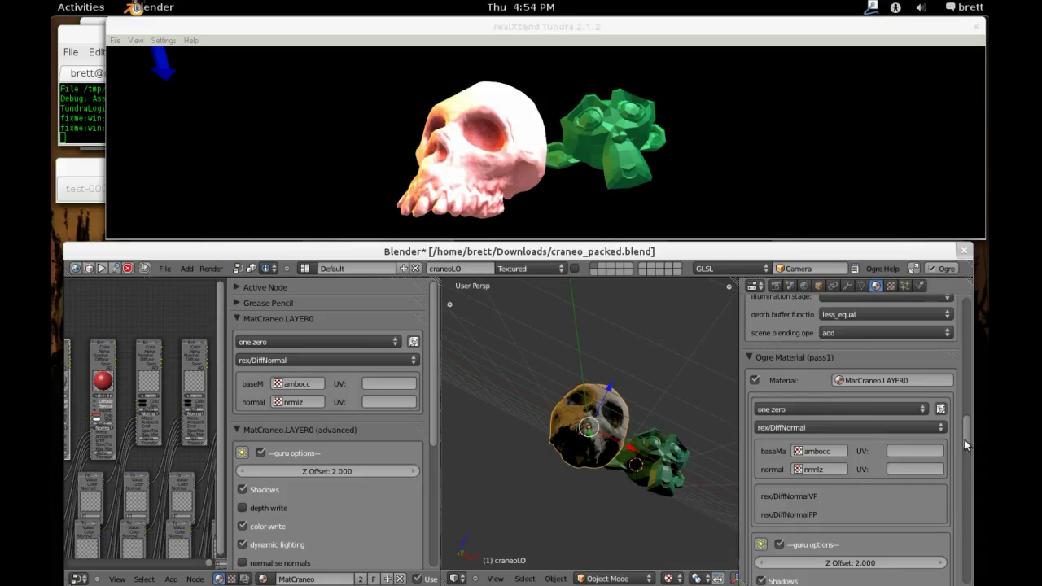
left_click_drag(964, 440, 959, 400)
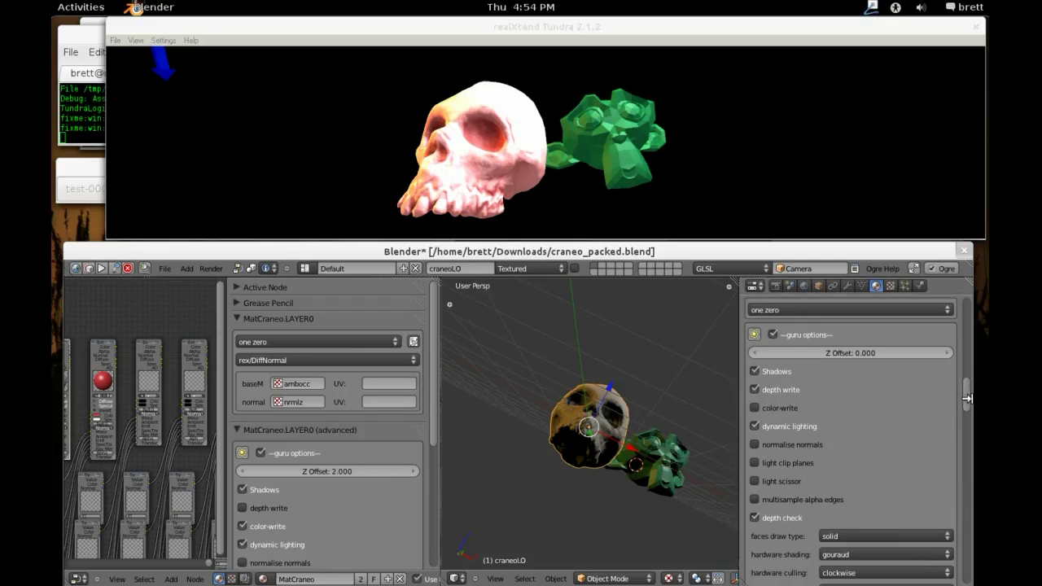
scroll(966, 440, "down", 5)
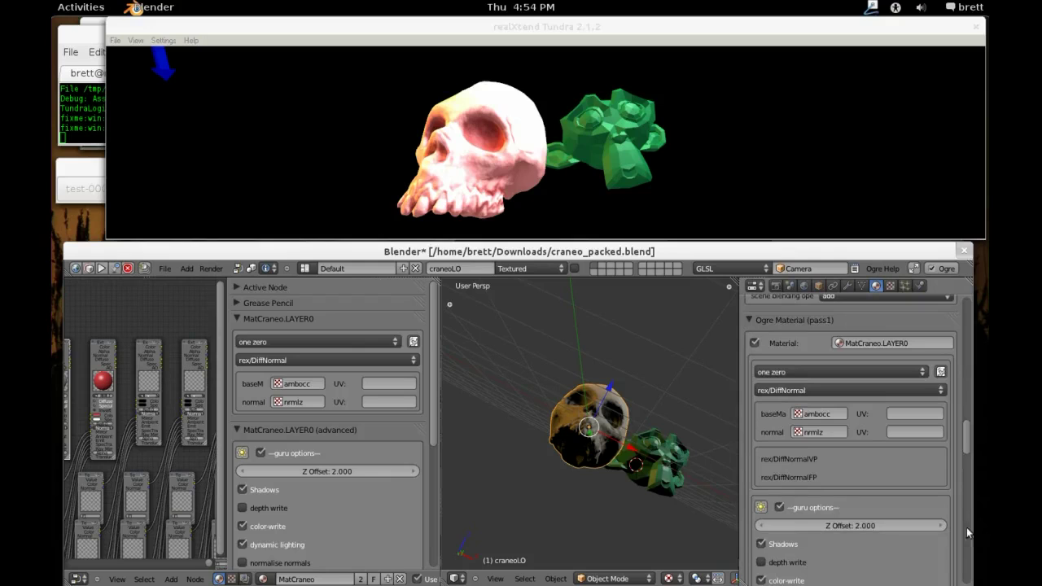
left_click_drag(966, 445, 966, 507)
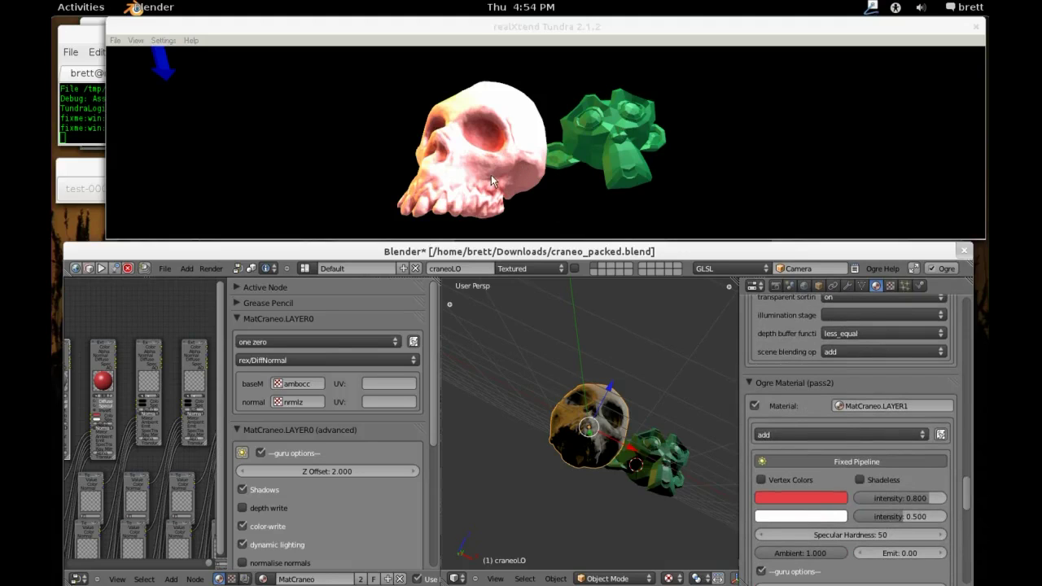
left_click_drag(963, 467, 966, 498)
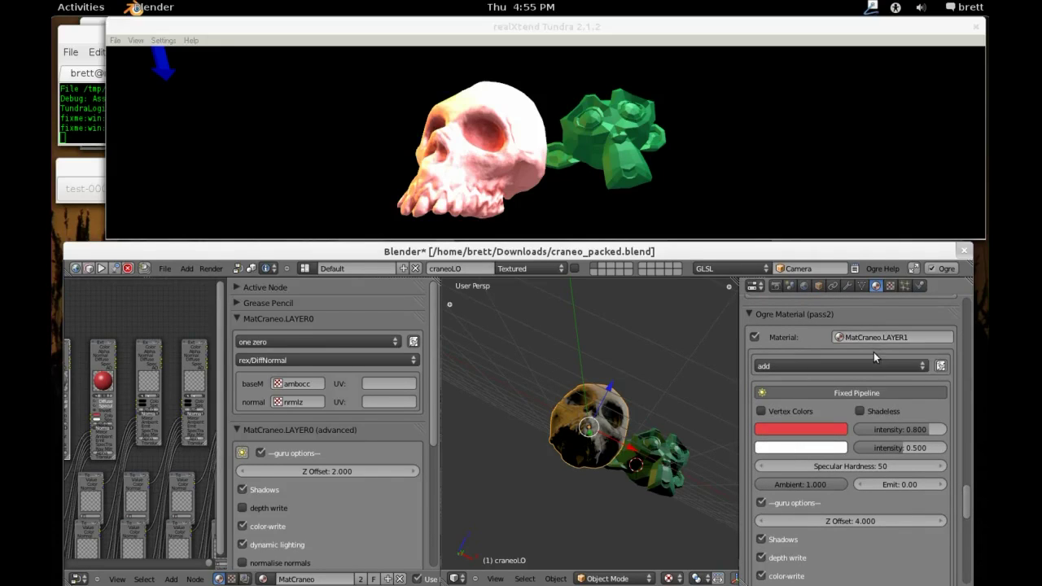
left_click(465, 167)
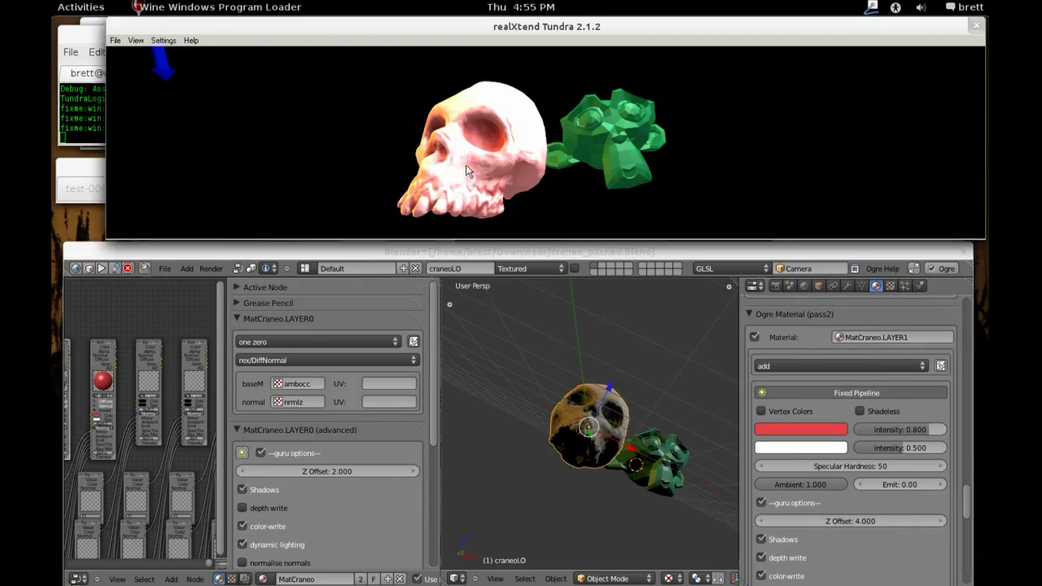
right_click_drag(475, 160, 505, 159)
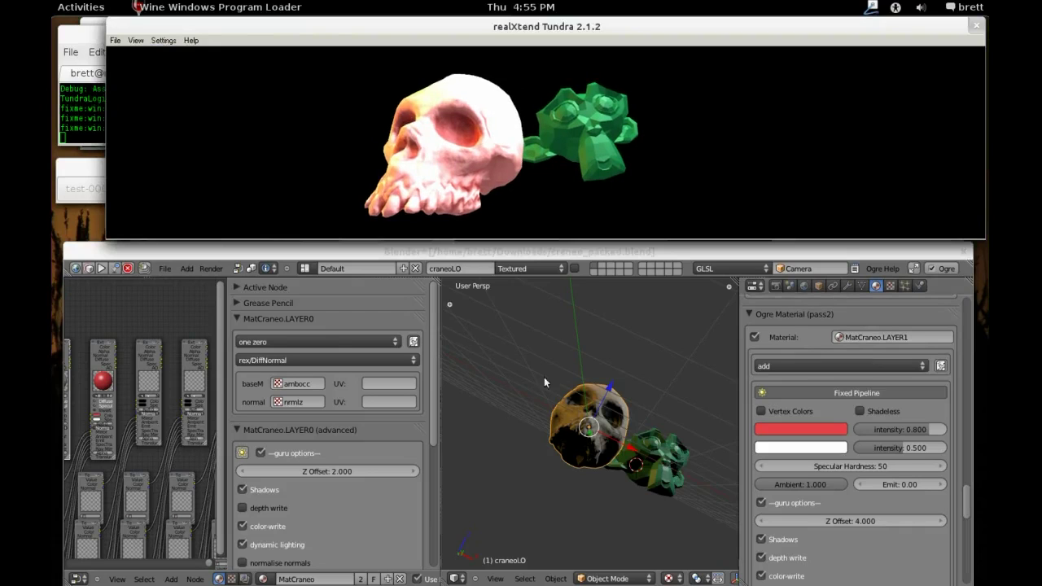
Add a plane mesh to the Blender scene and lower it along Z beneath the skull, to a Z location of about -3.18.
middle_click_drag(544, 377, 620, 464)
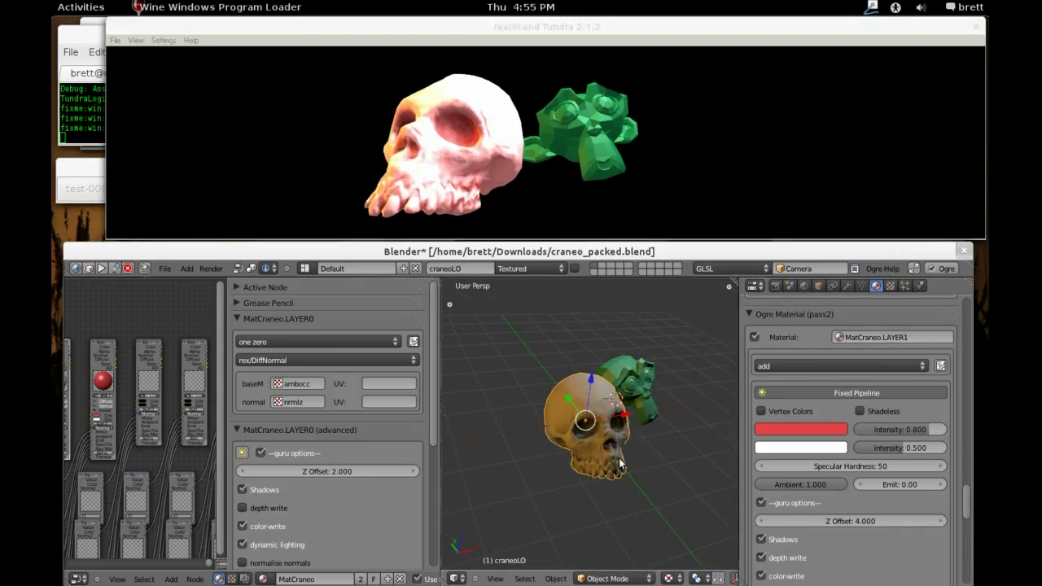
key("shift+a")
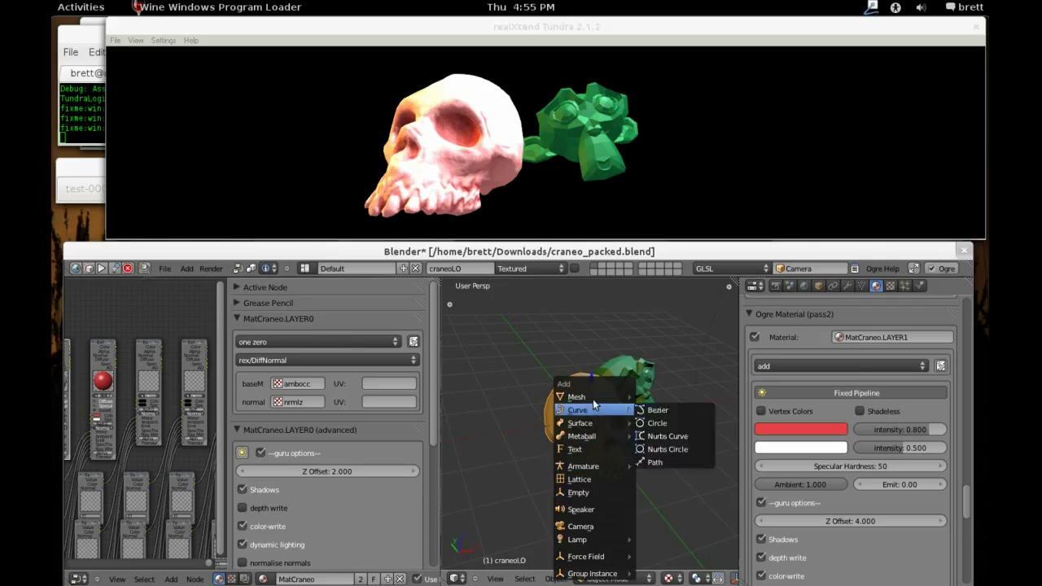
mouse_move(591, 398)
left_click(656, 396)
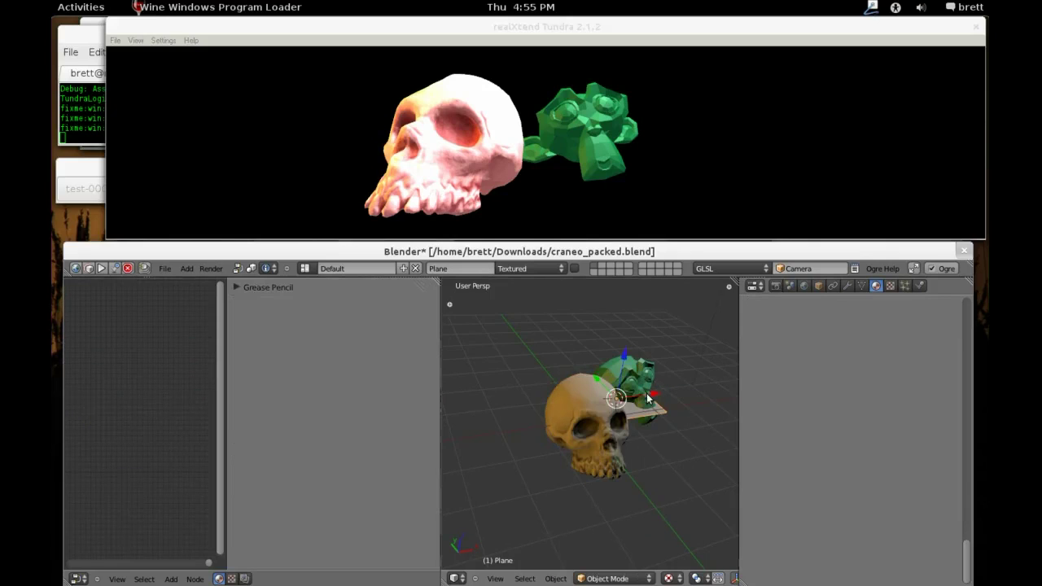
key("g")
key("z")
key("z")
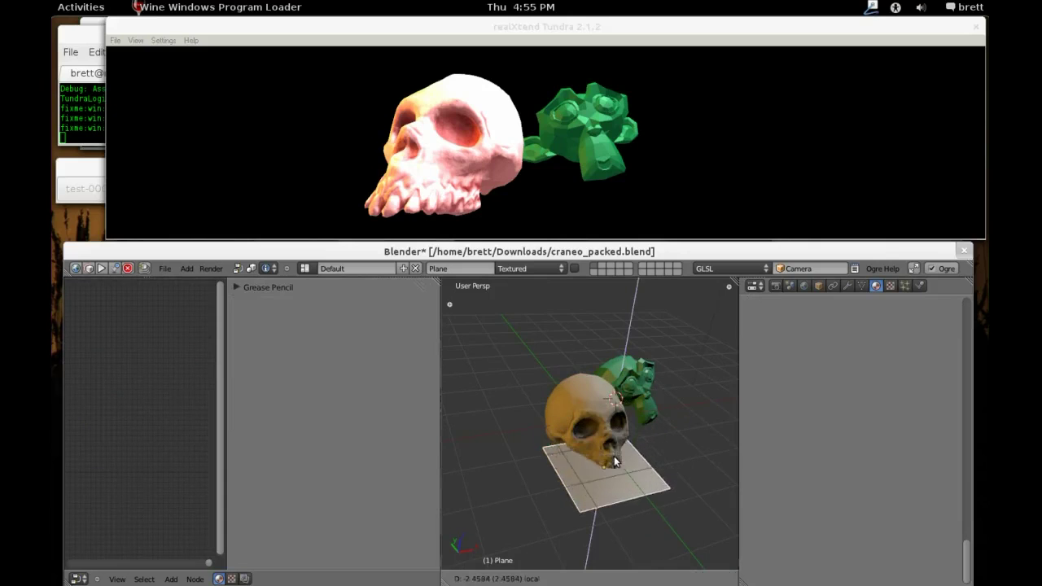
left_click(612, 478)
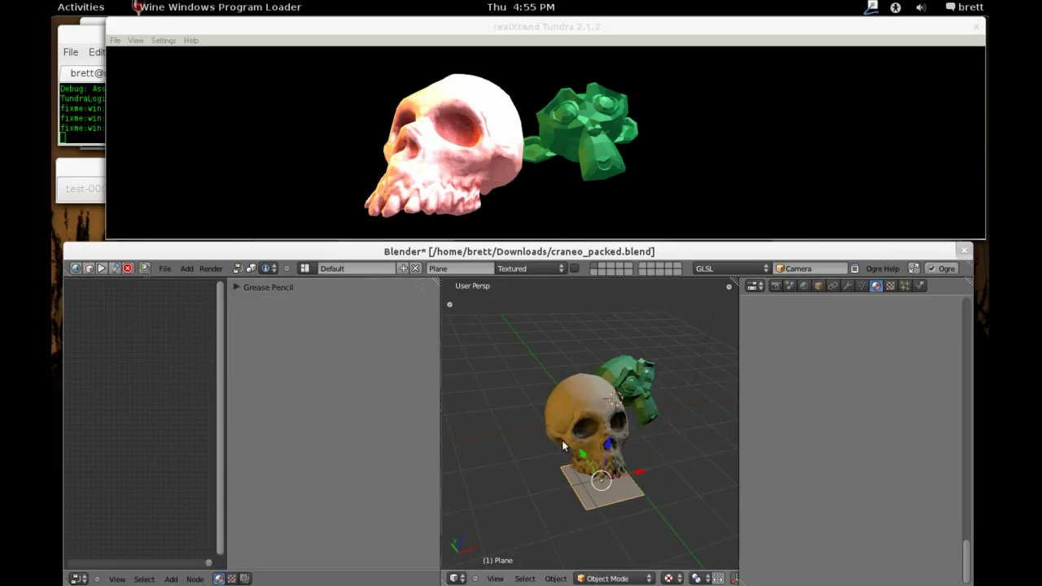
Scale the plane up to about 9.4, making a ground about 18.8 units wide under both models.
key("s")
left_click(339, 349)
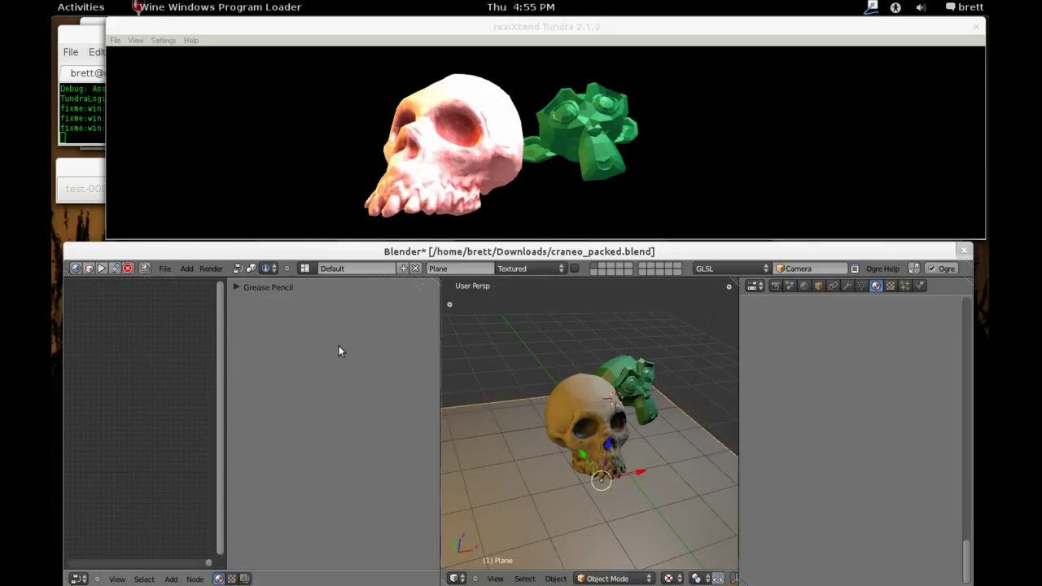
key("s")
left_click(483, 399)
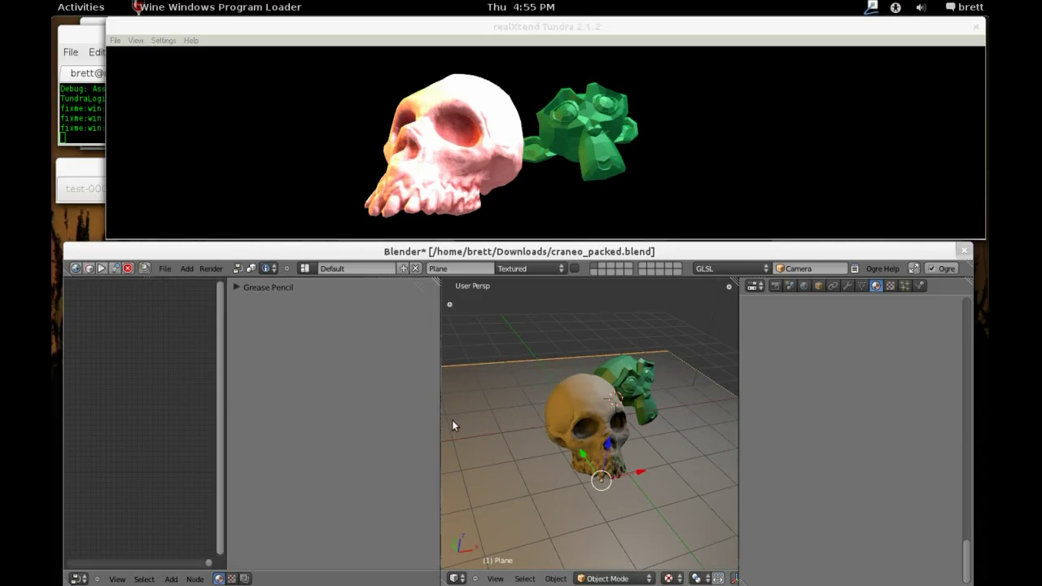
Enlarge the 3D view and show its properties sidebar with the Transform, Grease Pencil, View and Item sections collapsed.
left_click_drag(441, 420, 108, 422)
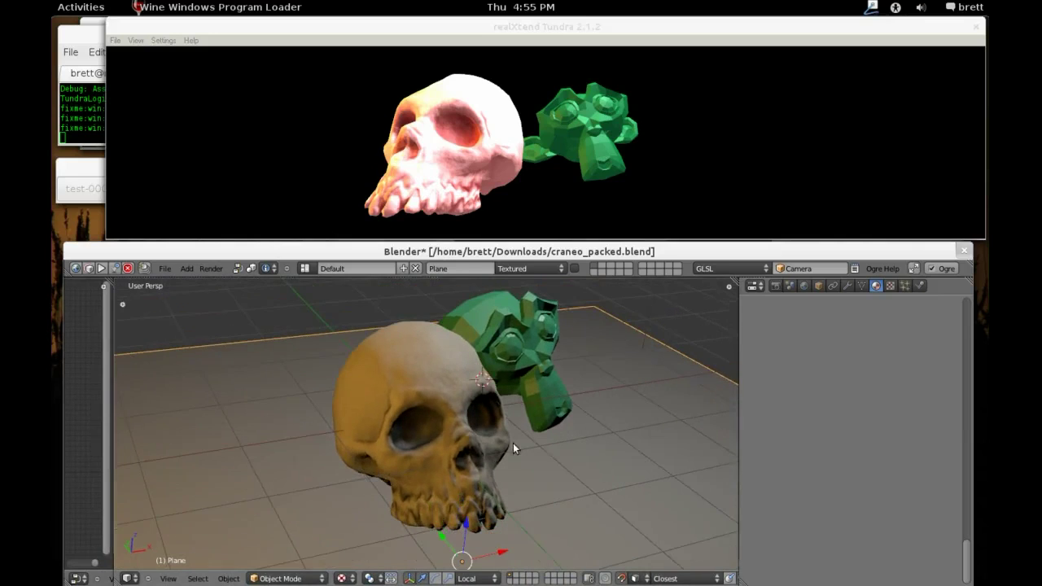
key("n")
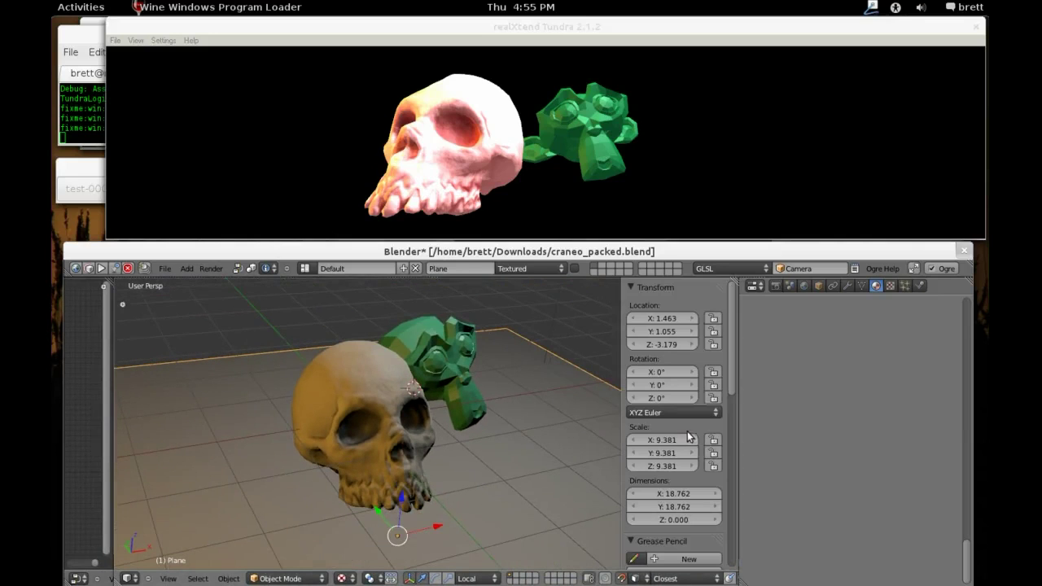
left_click(649, 287)
left_click(645, 304)
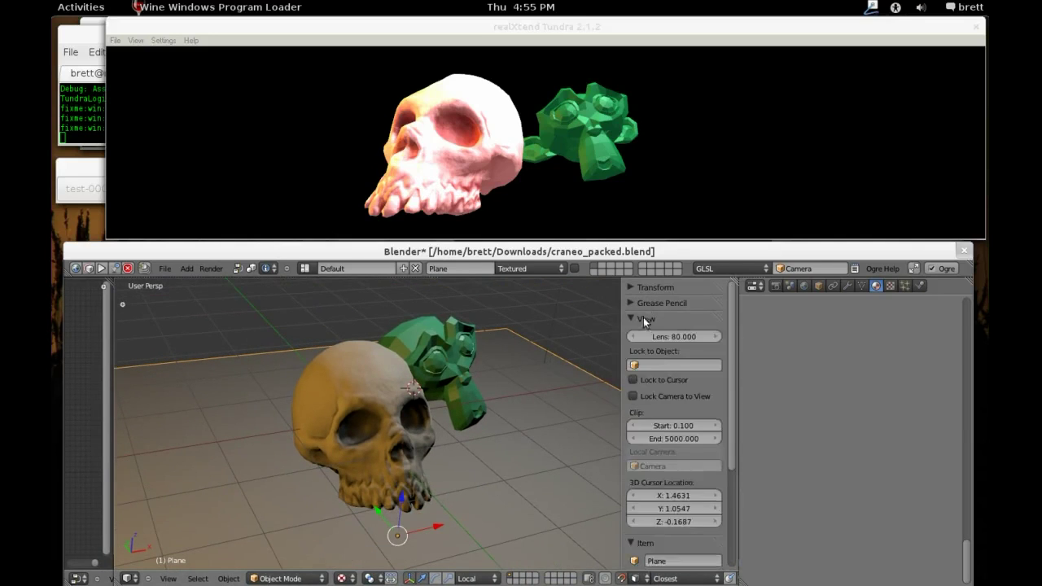
left_click(644, 319)
left_click(644, 335)
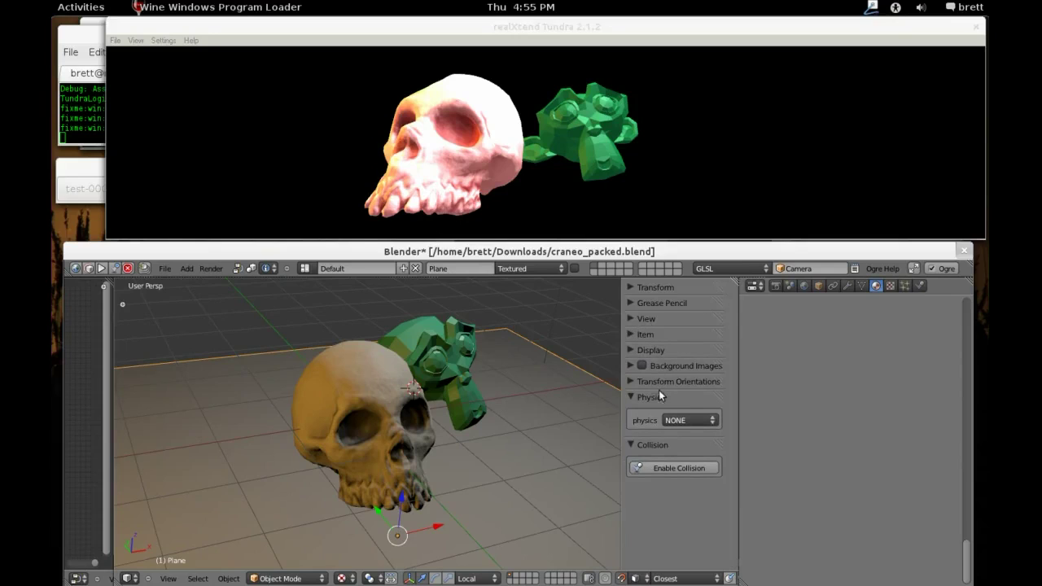
Enable collision on the ground plane and set its collision shape to the triangle mesh type.
left_click(670, 467)
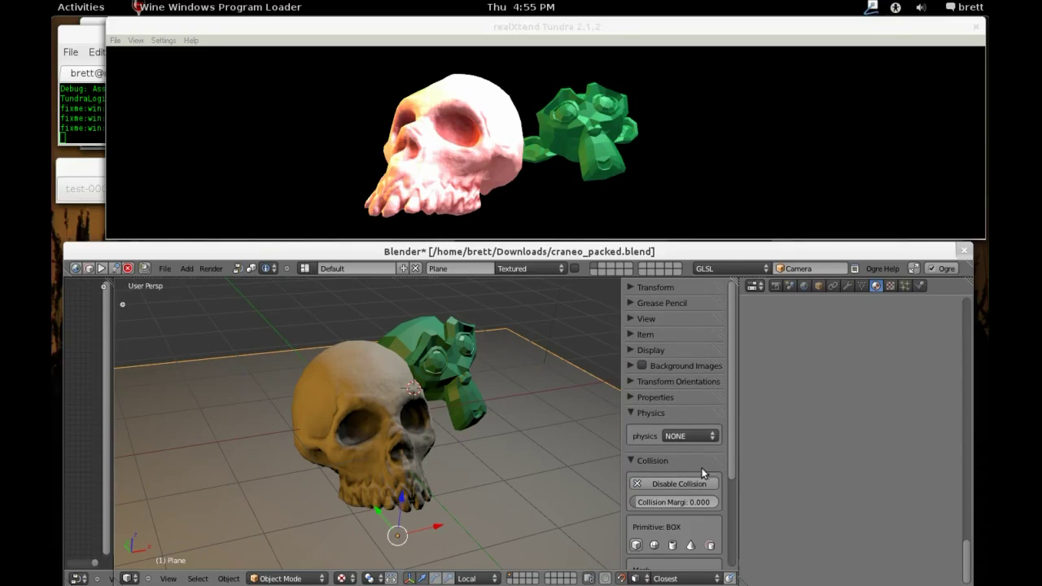
left_click_drag(732, 451, 719, 534)
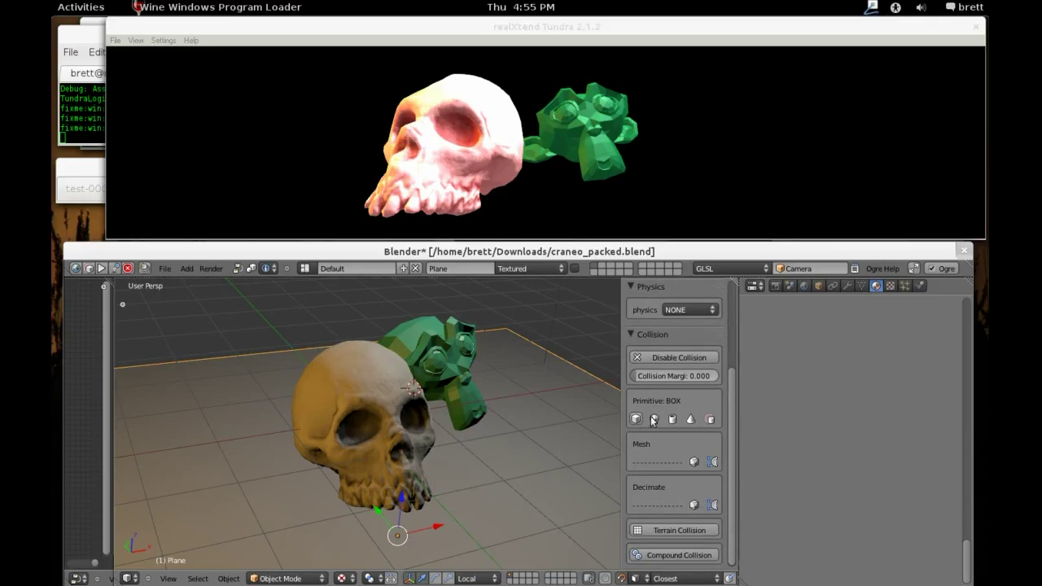
left_click(693, 462)
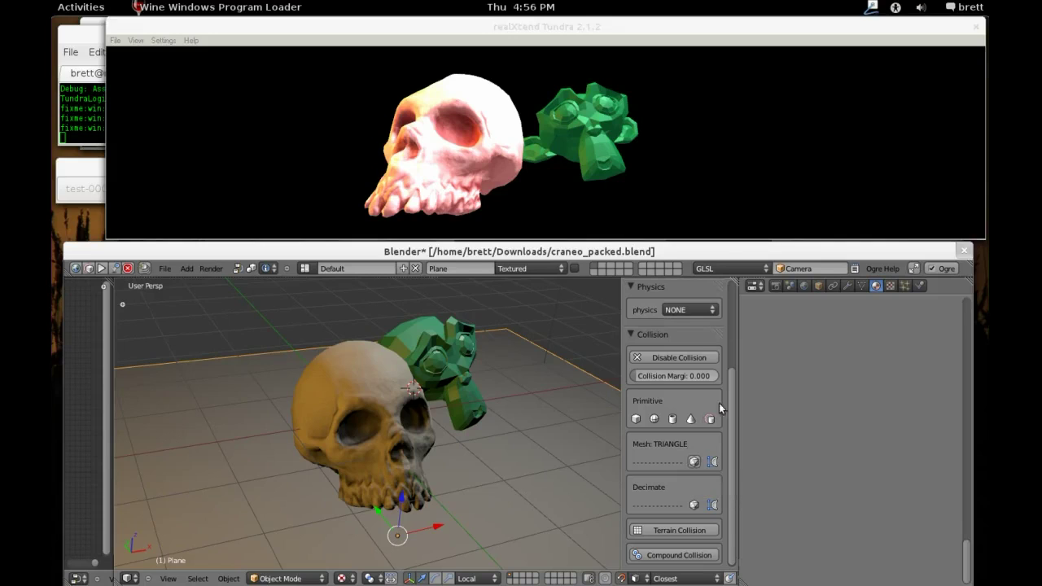
left_click_drag(731, 398, 730, 371)
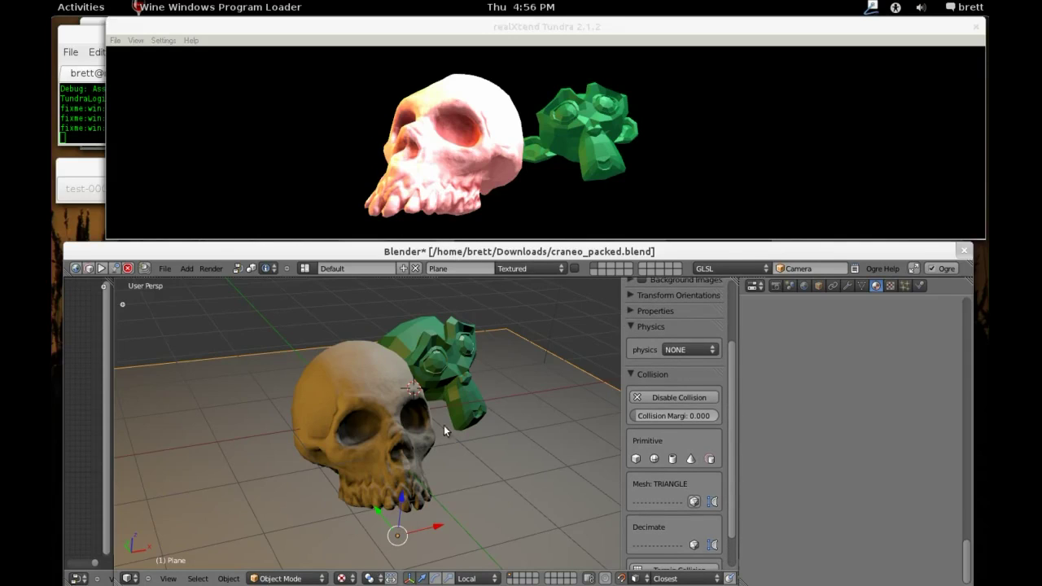
Add an icosphere on the ground plane beside the skull and raise it along the Z axis.
left_click(262, 421)
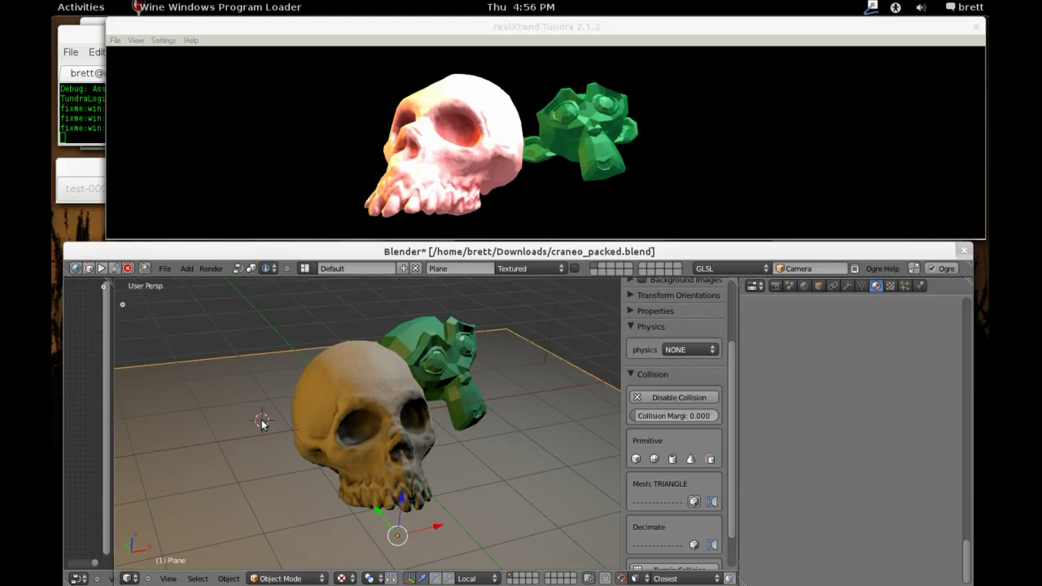
key("shift+a")
mouse_move(258, 399)
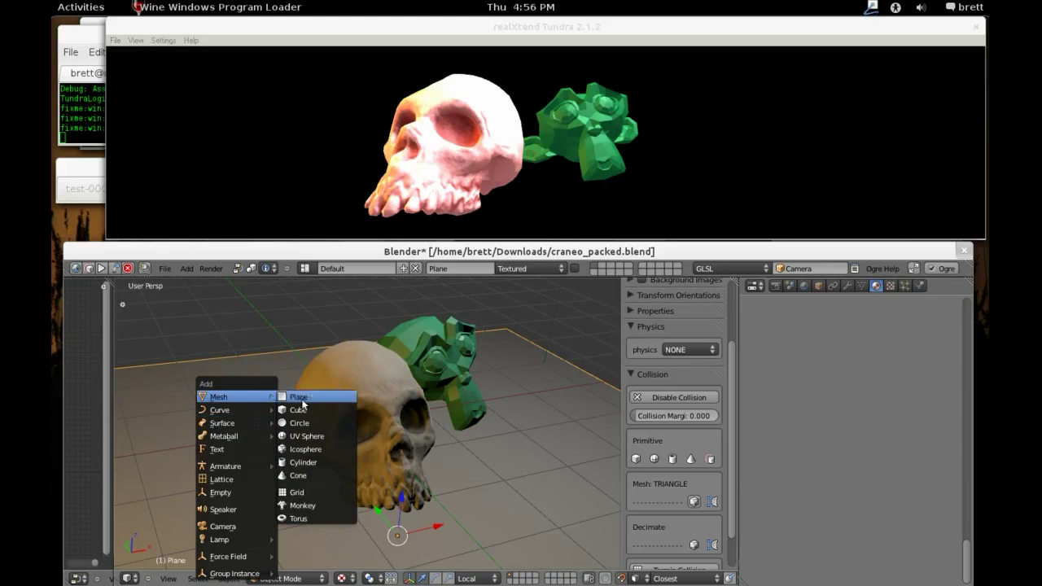
left_click(309, 449)
key("g")
key("z")
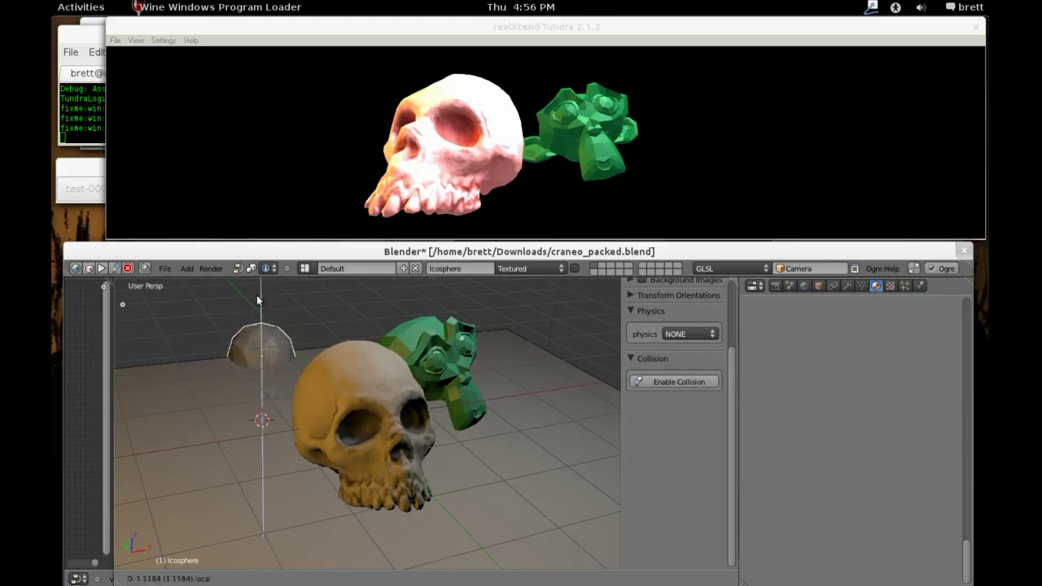
left_click(256, 338)
Reposition the icosphere freely and along its Y and Z axes so it floats above the ground beside the skull.
middle_click_drag(256, 338, 284, 402)
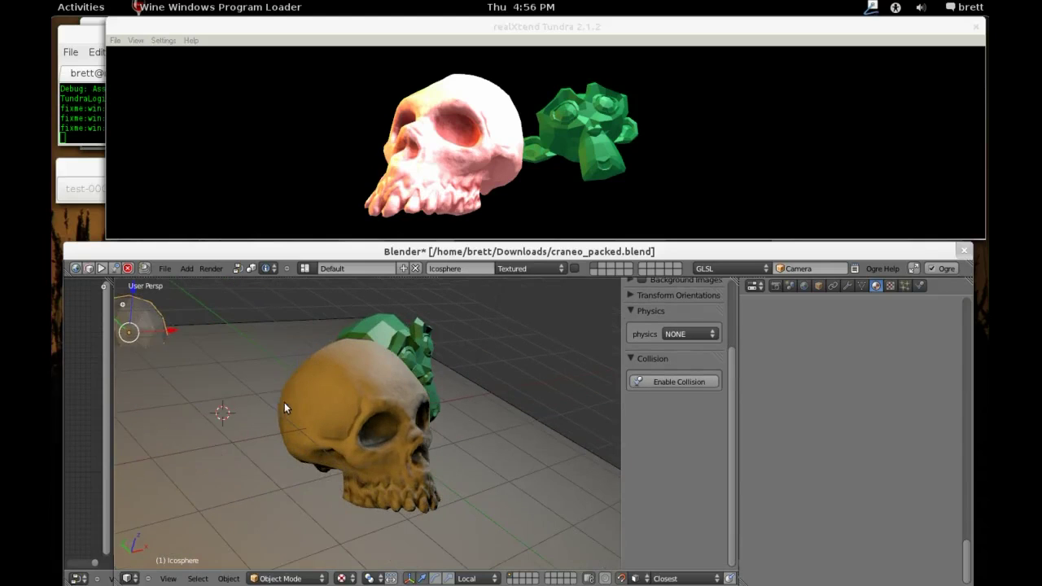
key("g")
left_click(144, 310)
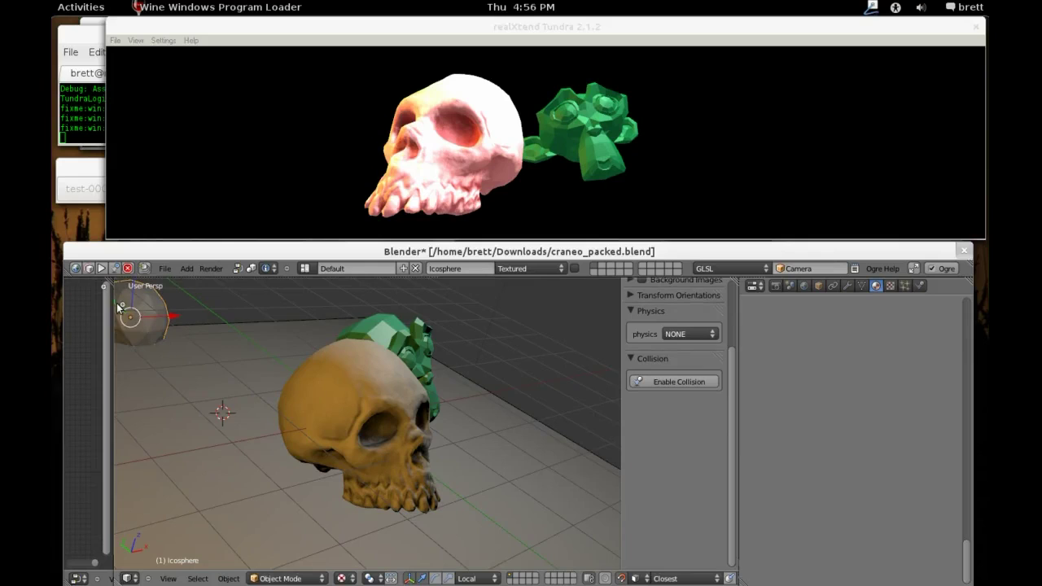
key("g")
key("y")
left_click(277, 407)
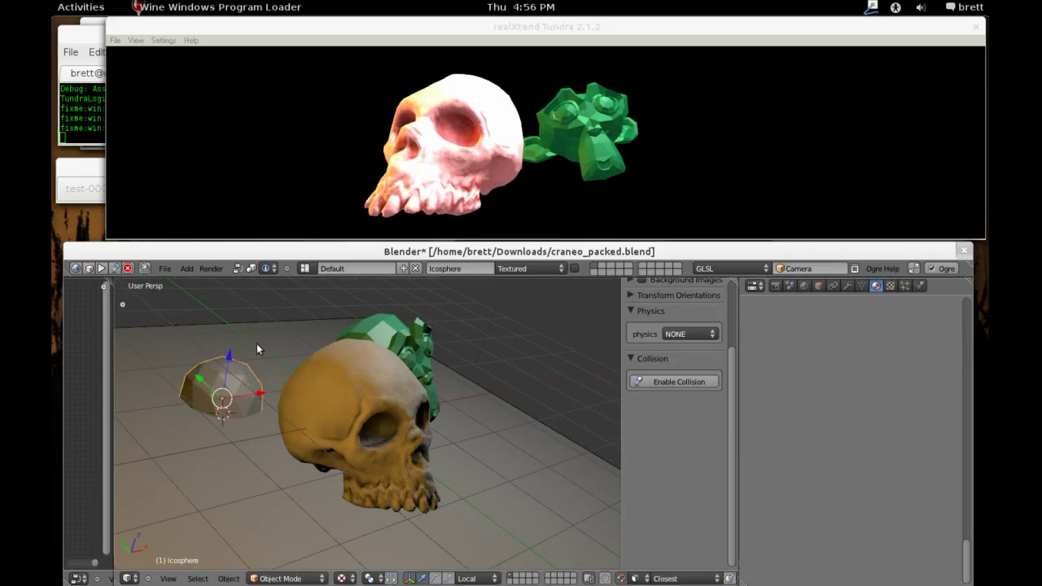
mouse_move(227, 359)
left_mouse_down()
mouse_move(230, 328)
mouse_move(232, 349)
left_mouse_up()
middle_click_drag(328, 405, 262, 391)
key("g")
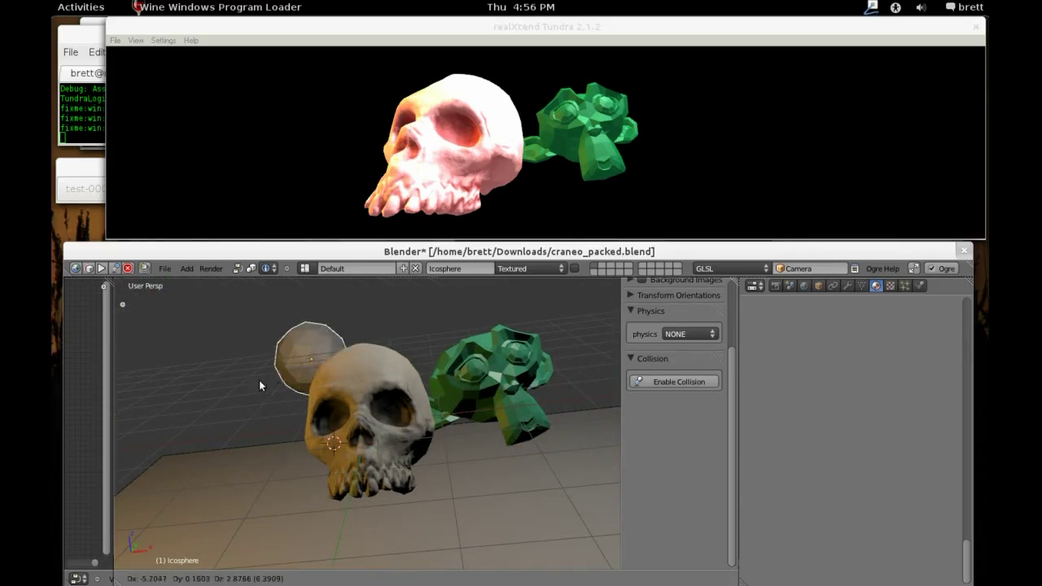
left_click(230, 388)
Slide the icosphere forward along its local Y axis, away from the back edge of the ground plane.
middle_click_drag(229, 389, 228, 470)
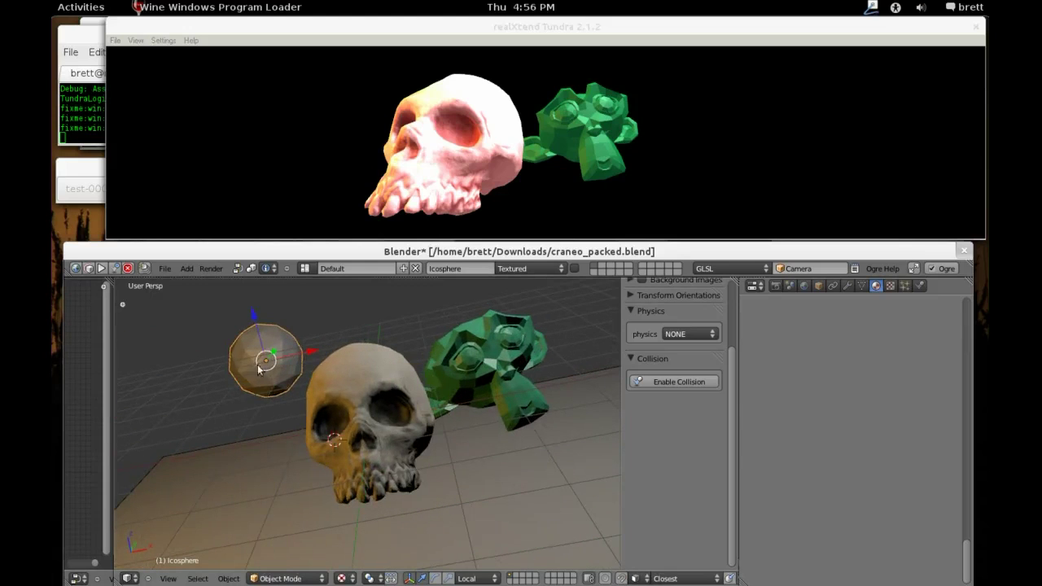
middle_click_drag(296, 354, 294, 372)
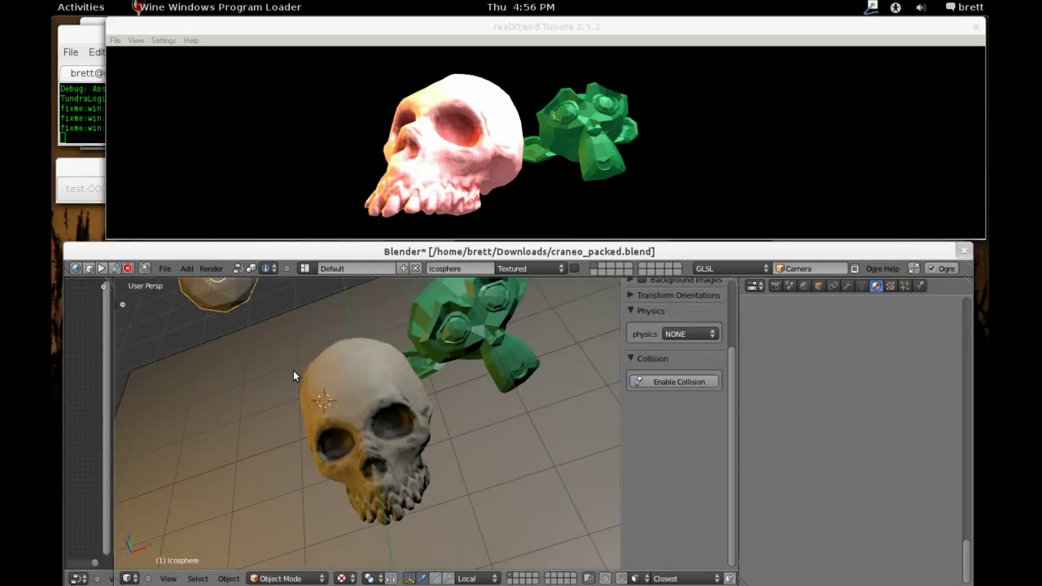
scroll(293, 375, "down", 5)
key("g")
key("y")
key("y")
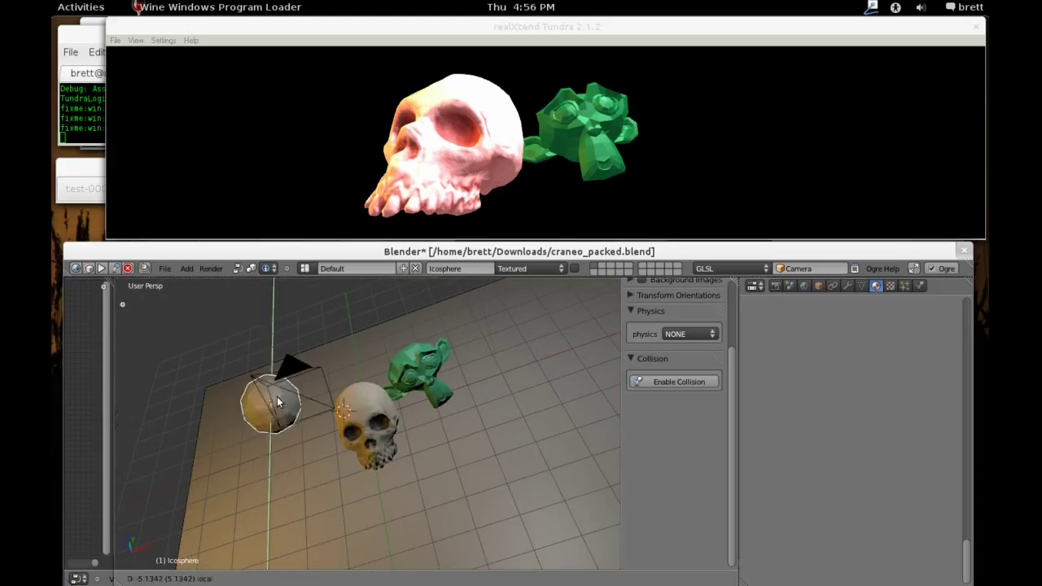
left_click(303, 453)
Slide the icosphere about 8 units along its local X axis to the far side of the monkey head.
key("g")
key("y")
key("y")
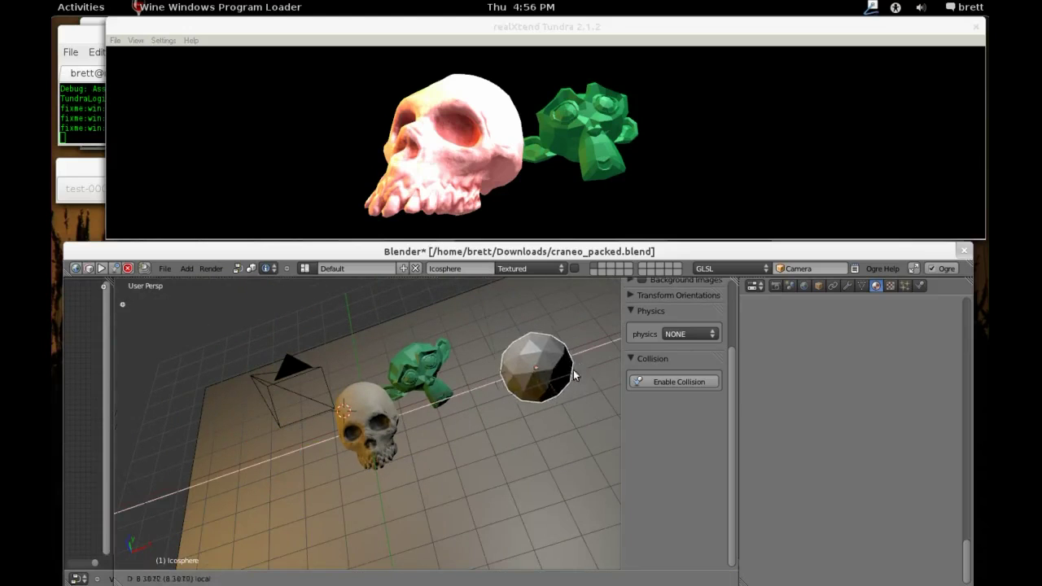
left_click(574, 375)
Enable collision on the icosphere and set its collision primitive to Sphere.
left_click(680, 382)
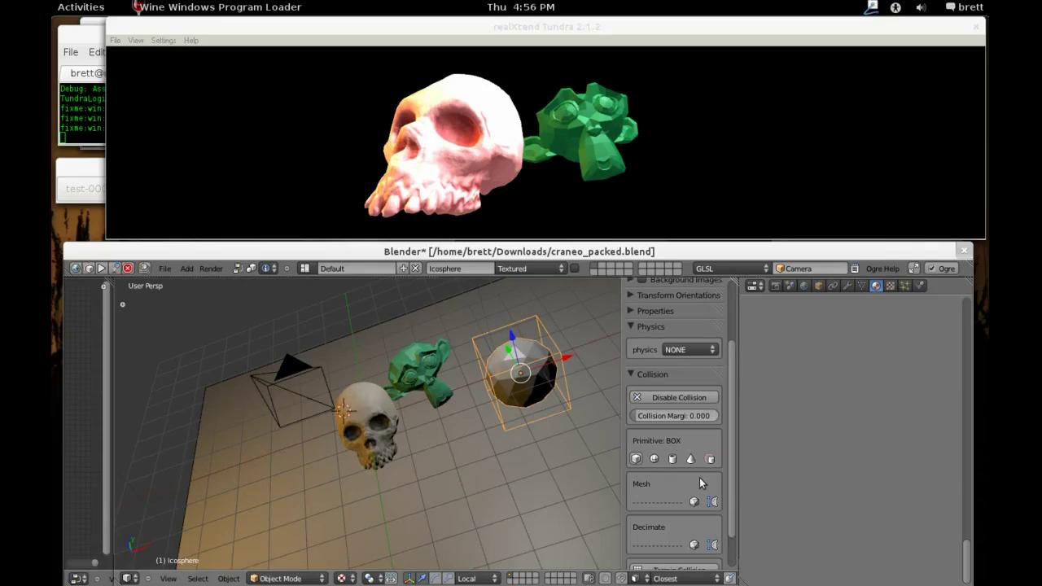
left_click(655, 459)
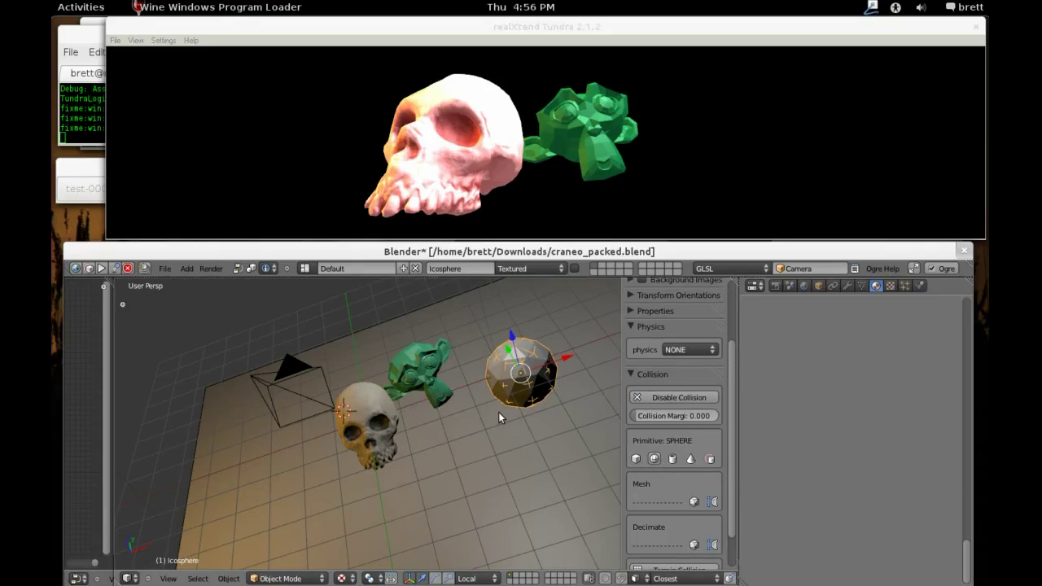
Place the 3D cursor on the ground between the skull and the icosphere and add a cube mesh there.
left_click(475, 421)
key("shift+a")
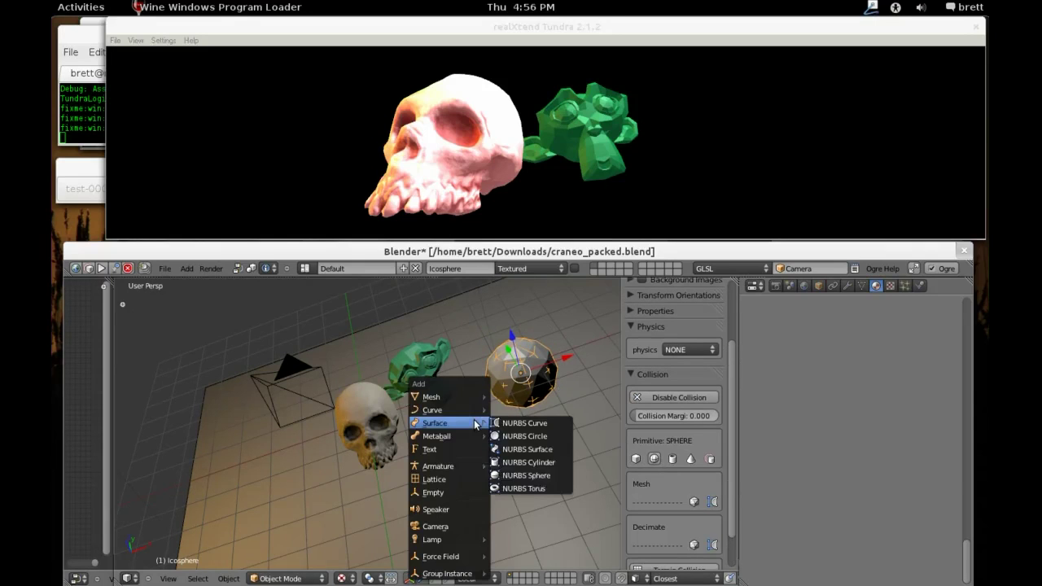
mouse_move(468, 397)
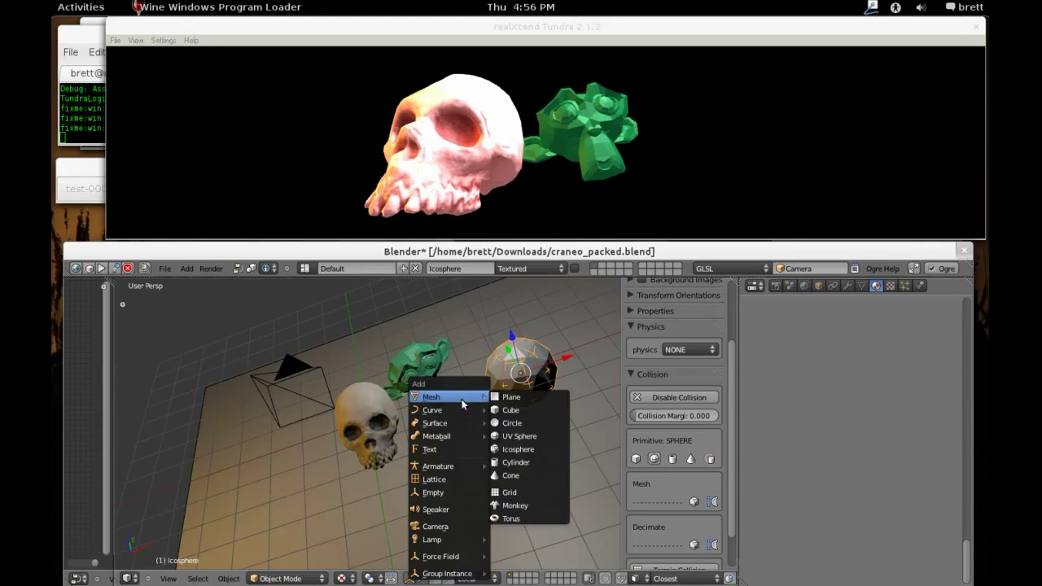
left_click(507, 410)
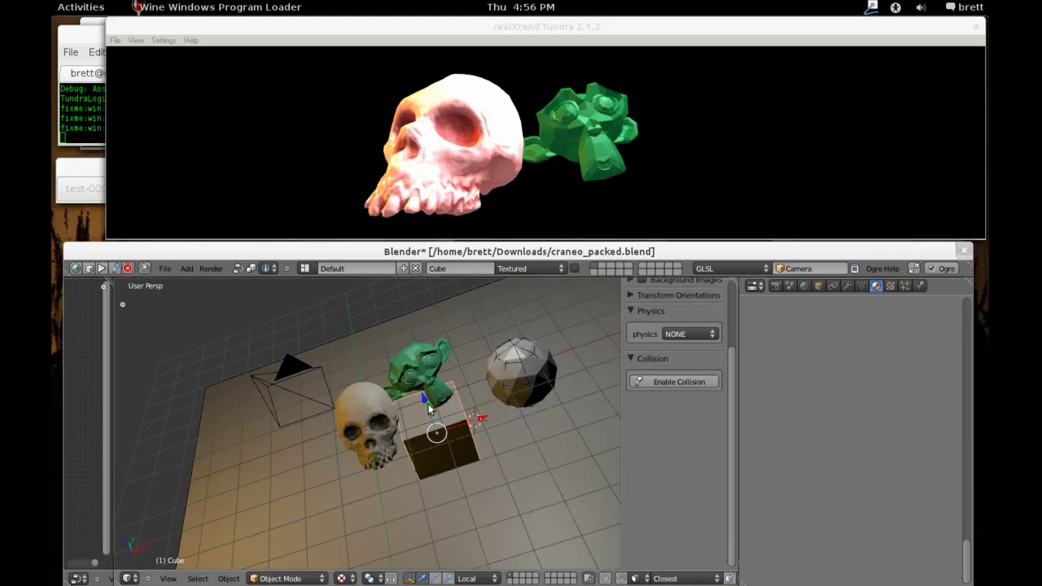
Slide the cube about 4 units in the negative direction along its local X axis, to the far side of the skull.
mouse_move(431, 411)
middle_mouse_down()
mouse_move(421, 414)
mouse_move(452, 400)
mouse_move(423, 411)
middle_mouse_up()
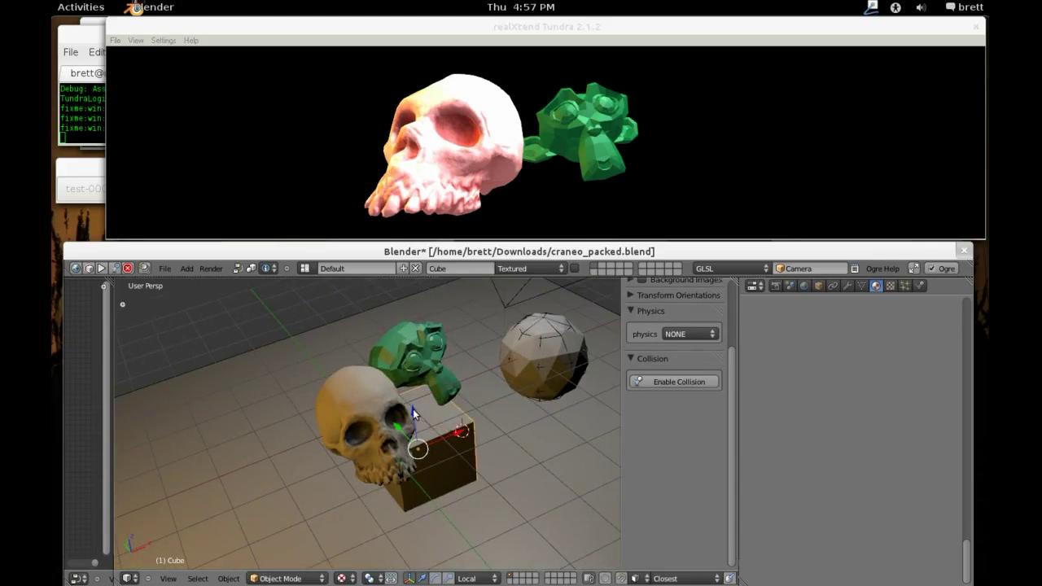
key("g")
key("x")
key("x")
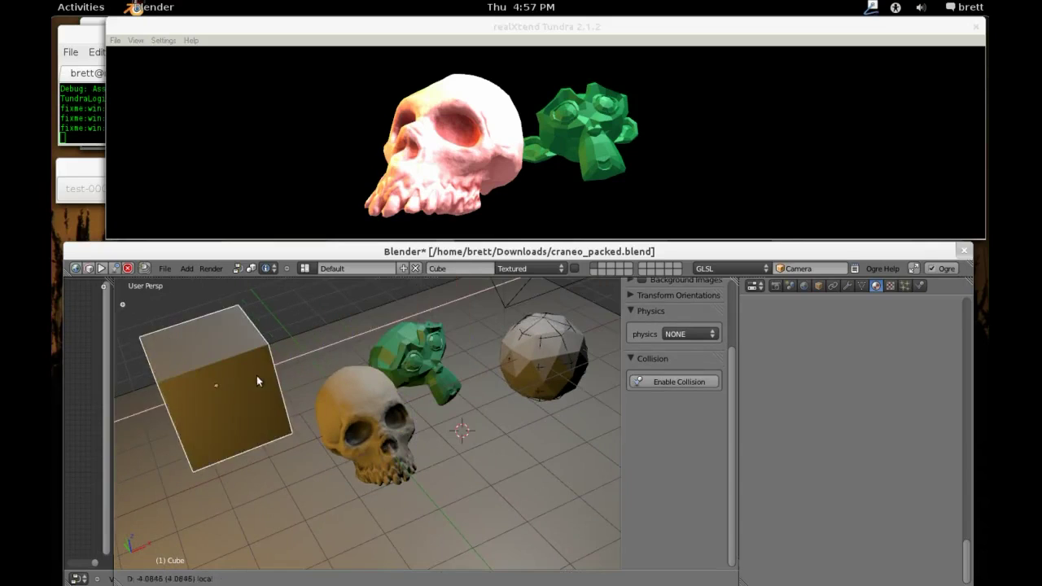
left_click(256, 375)
Enable collision on the cube with the Box primitive.
middle_click_drag(256, 376, 529, 436)
left_click(681, 388)
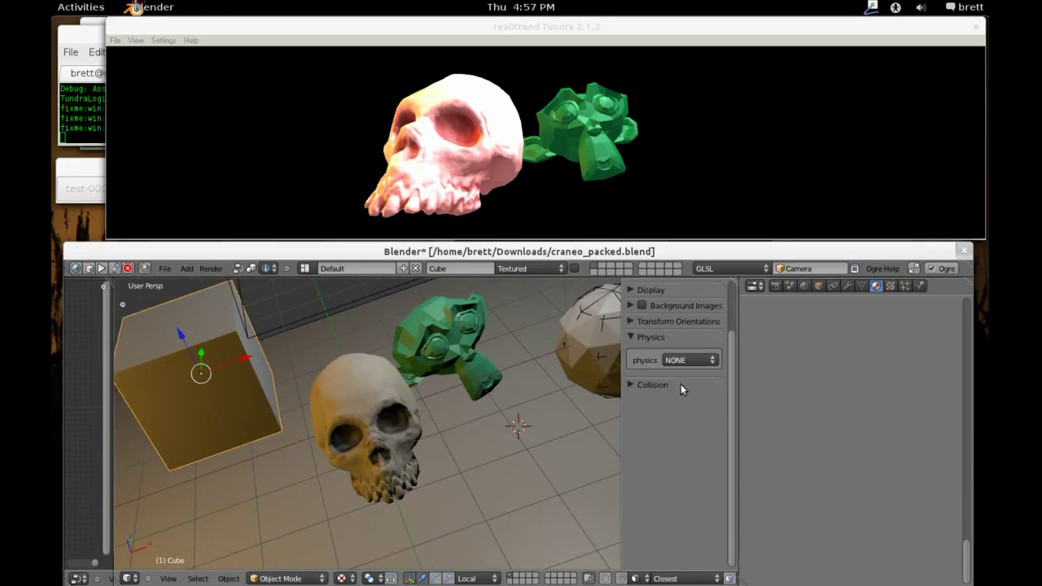
left_click(651, 410)
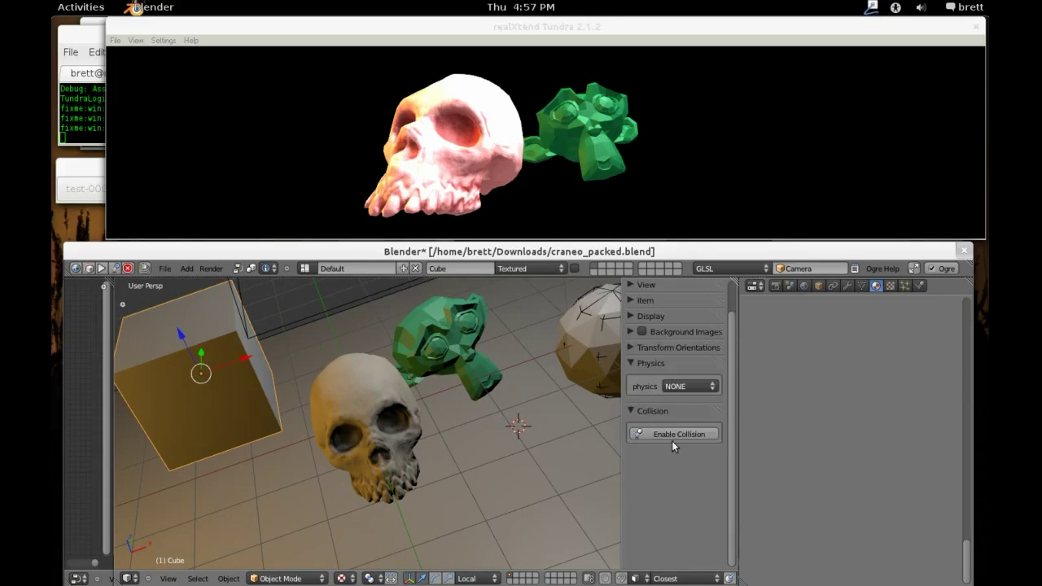
left_click(674, 434)
scroll(732, 498, "down", 1)
scroll(733, 499, "down", 1)
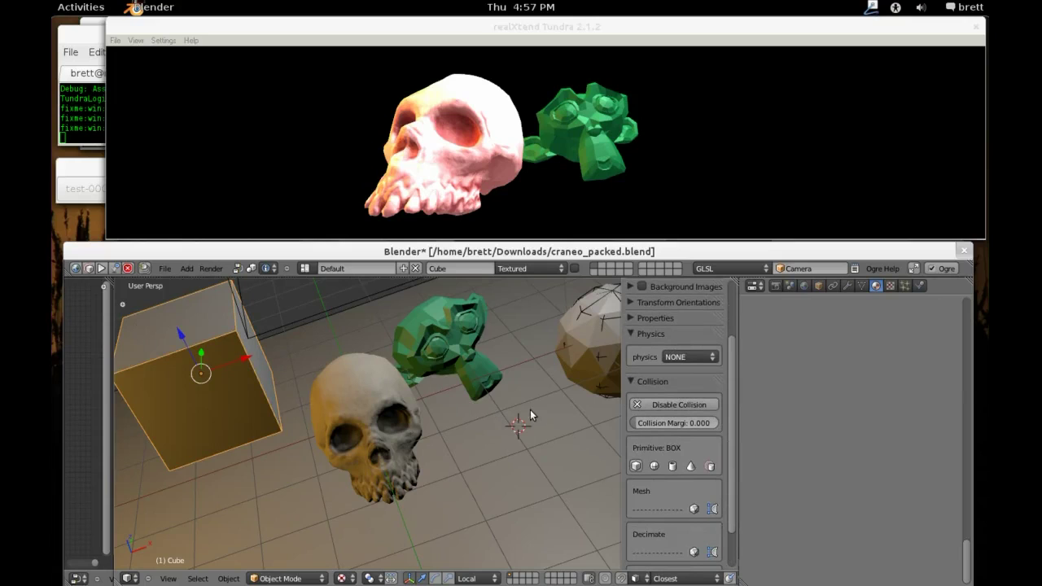
Add a second monkey head mesh at the 3D cursor.
key("shift+a")
mouse_move(518, 396)
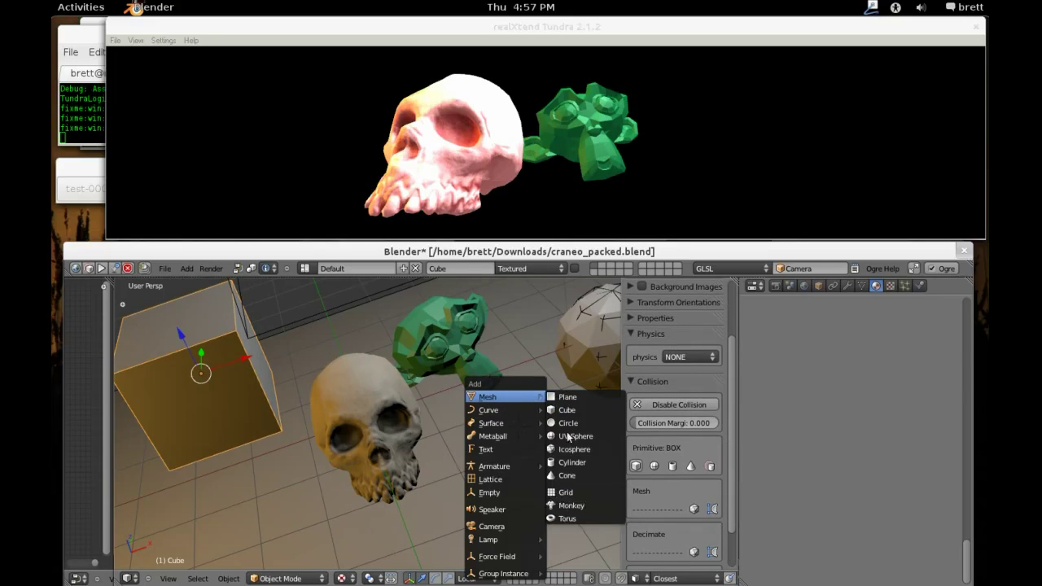
left_click(562, 507)
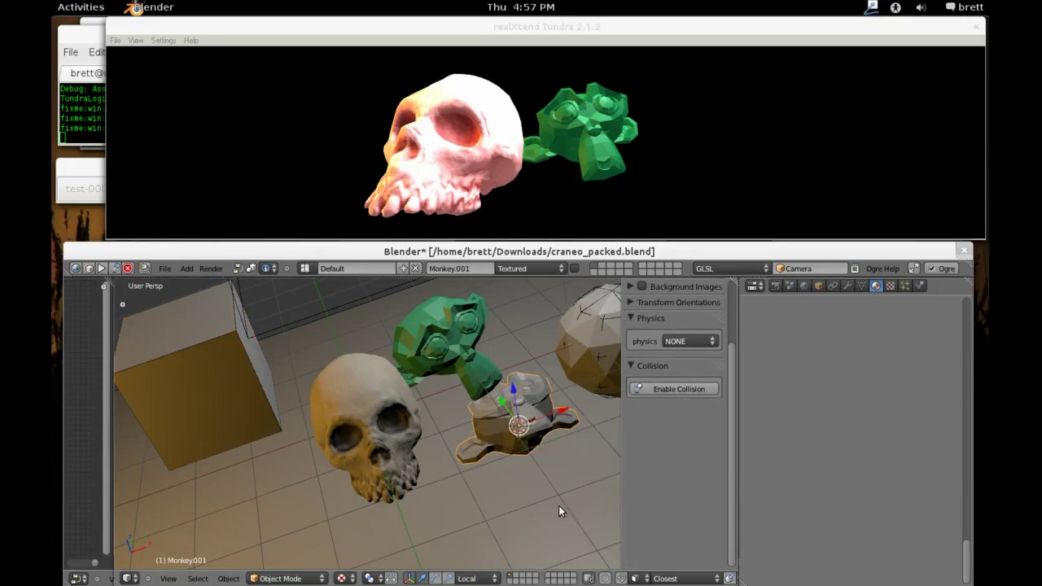
Enable collision on the new monkey head and set its collision mesh to Convex.
left_click(679, 389)
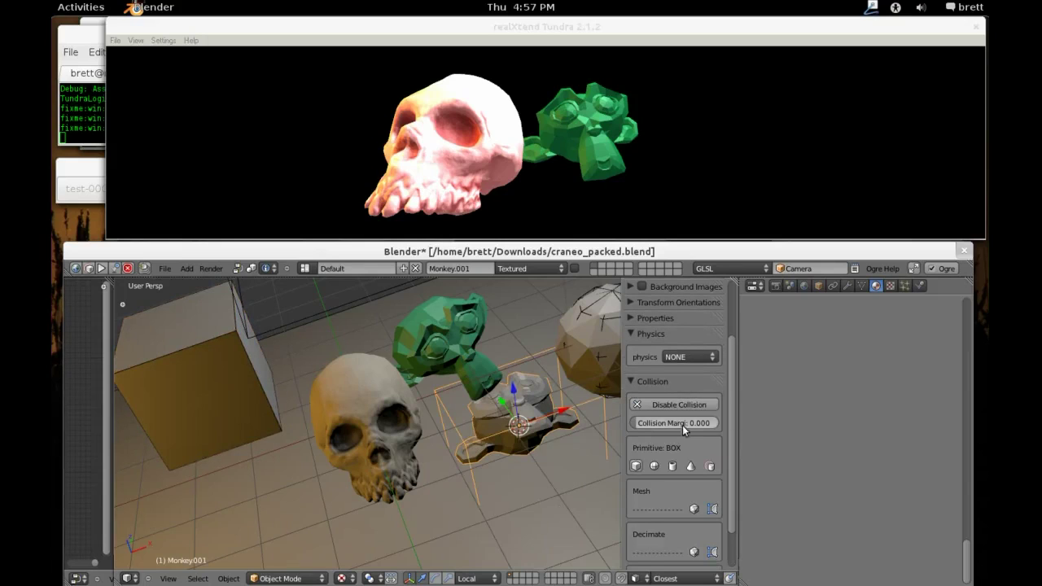
left_click_drag(731, 454, 733, 494)
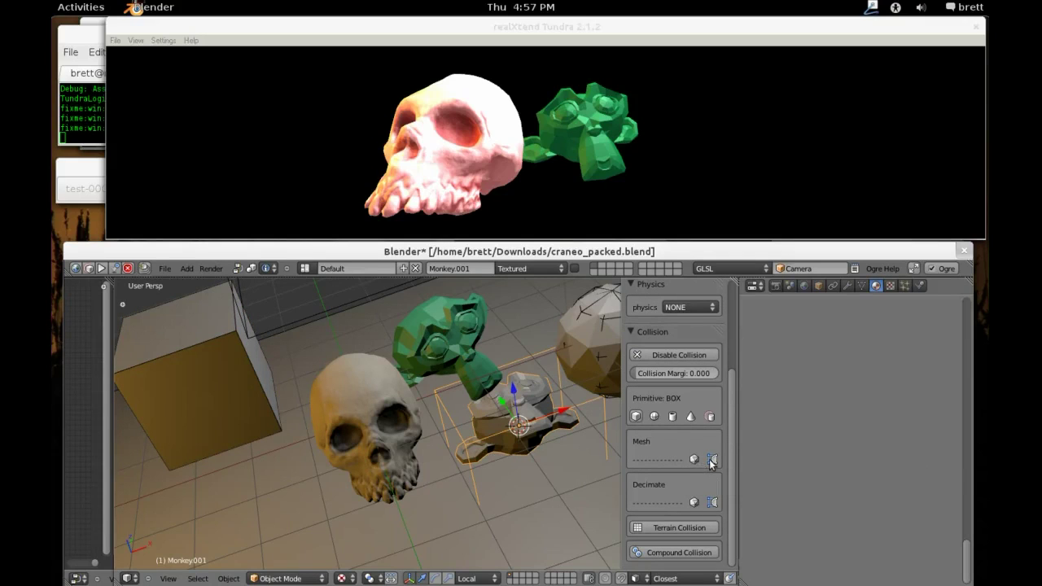
left_click(712, 460)
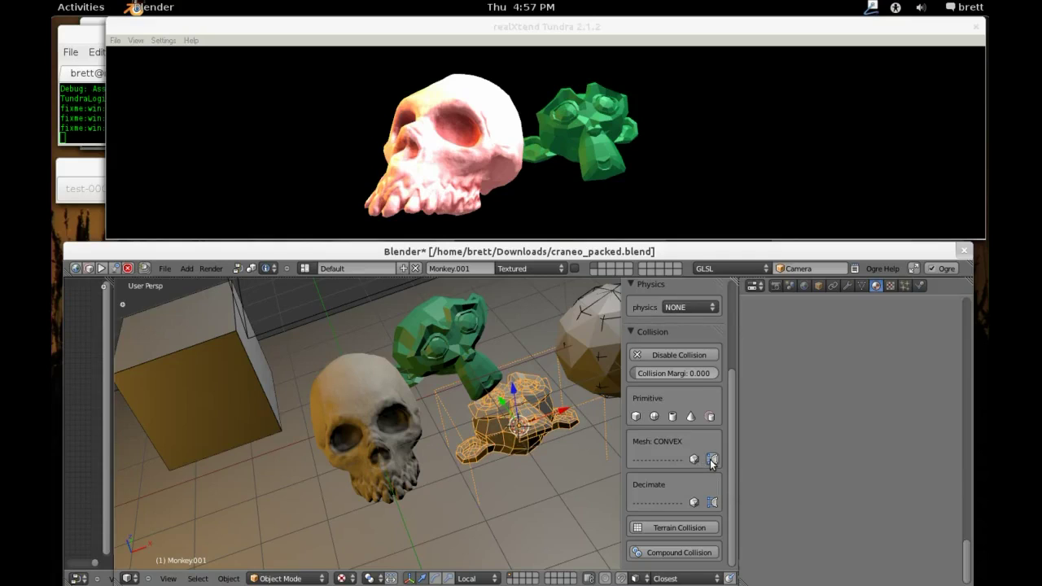
Reposition the new monkey head along its local axes so it sits above the ground between the skull and the icosphere.
key("g")
key("z")
key("z")
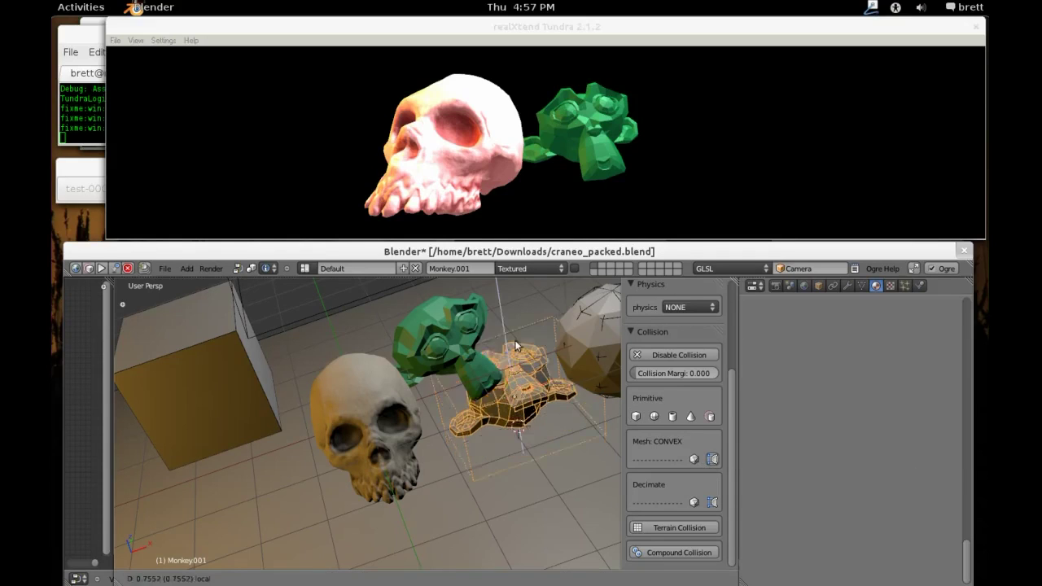
left_click(513, 342)
key("g")
key("z")
key("z")
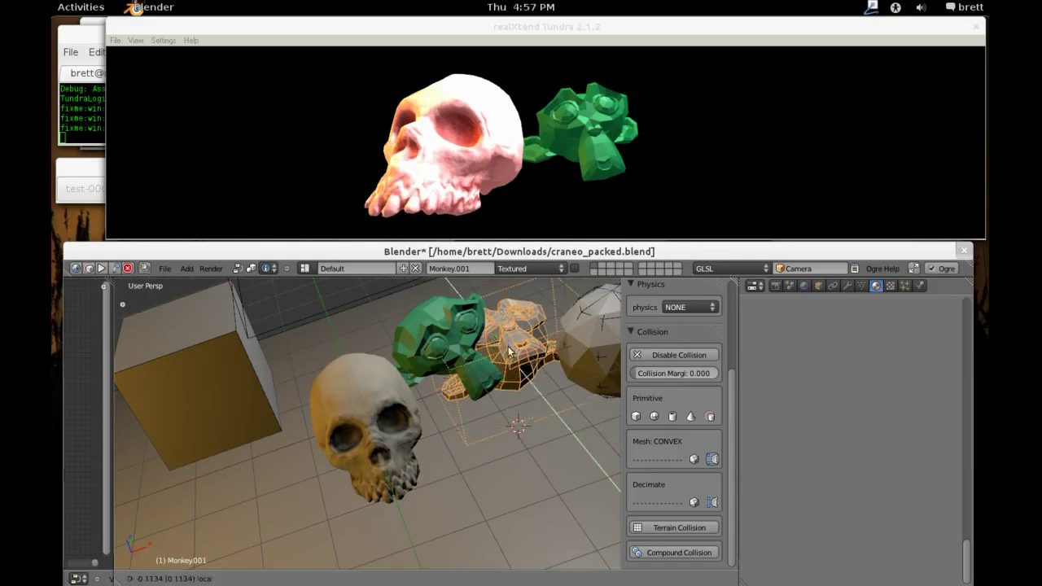
left_click(556, 401)
key("g")
key("z")
key("z")
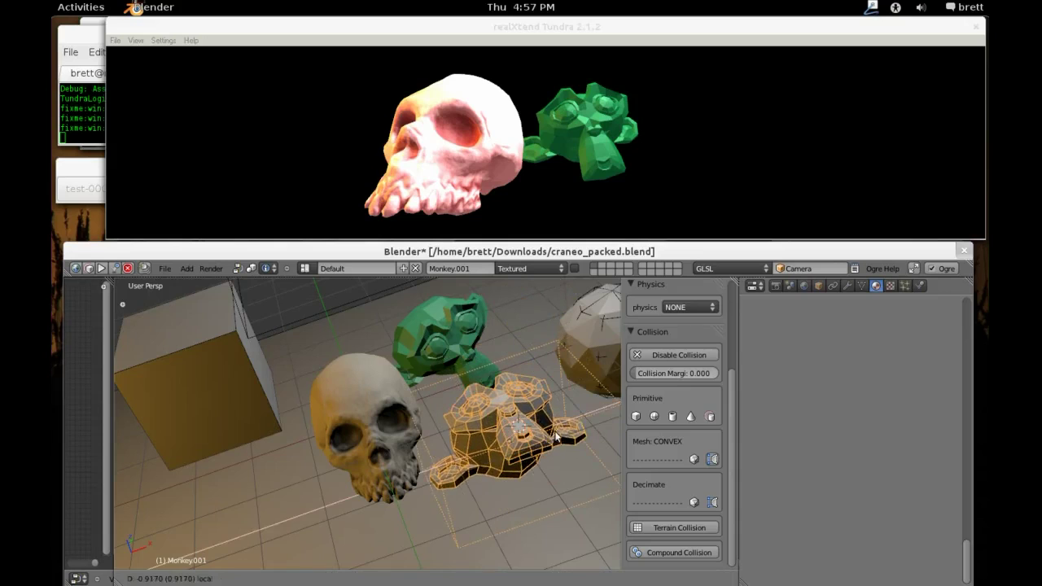
left_click(557, 437)
Raise the new monkey head along its local Z axis so it floats above the ground in front of the icosphere.
middle_click_drag(432, 437, 472, 409)
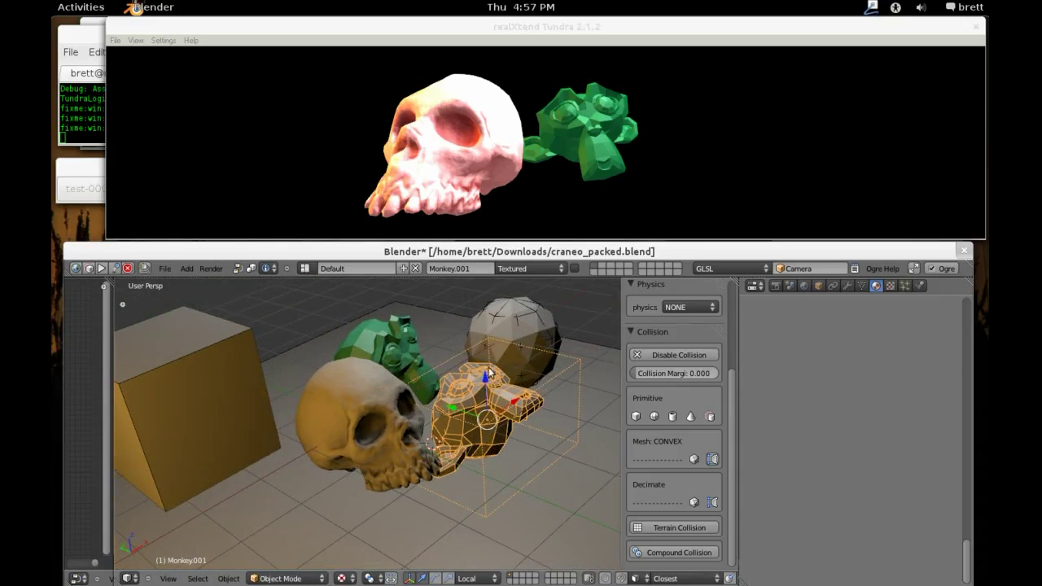
key("g")
key("z")
key("z")
left_click(483, 295)
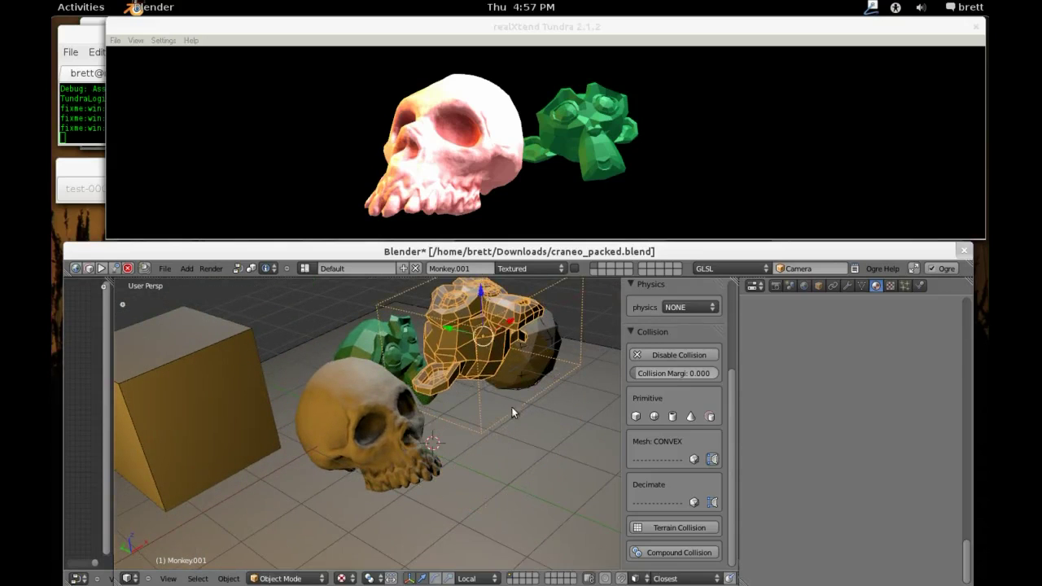
middle_click_drag(511, 410, 494, 442)
Switch to the realXtend Tundra window and zoom out from the skull and green monkey head.
left_click(537, 184)
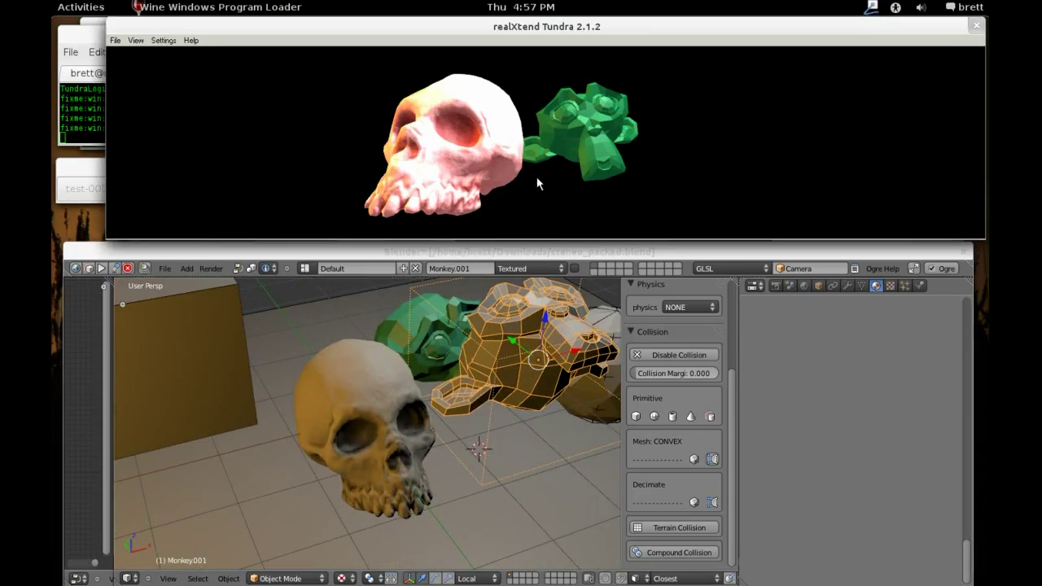
scroll(537, 184, "down", 5)
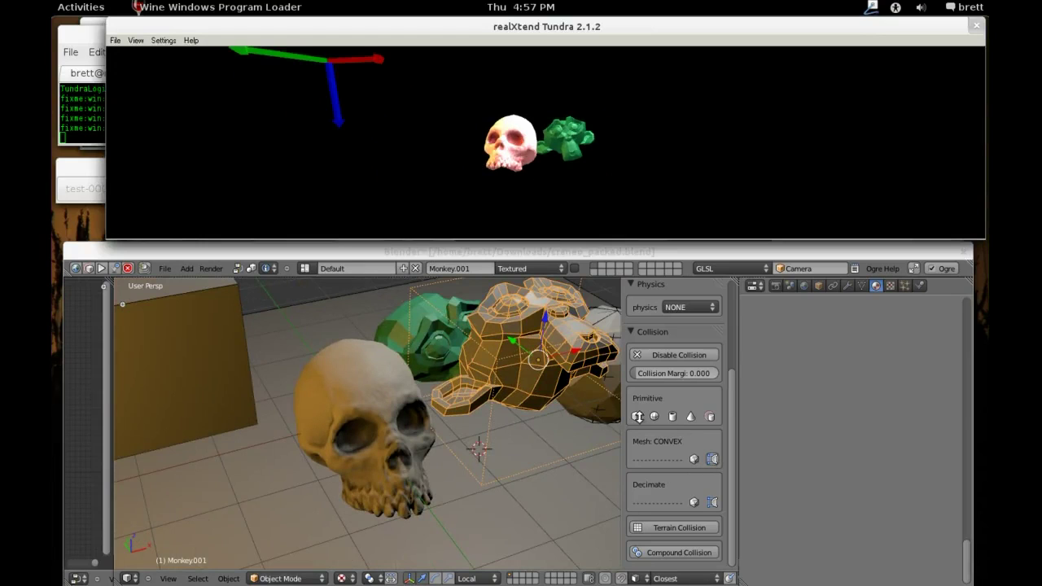
Back in Blender, set the new monkey head's physics mode to RIGID_BODY.
left_click(728, 393)
left_click_drag(728, 393, 732, 359)
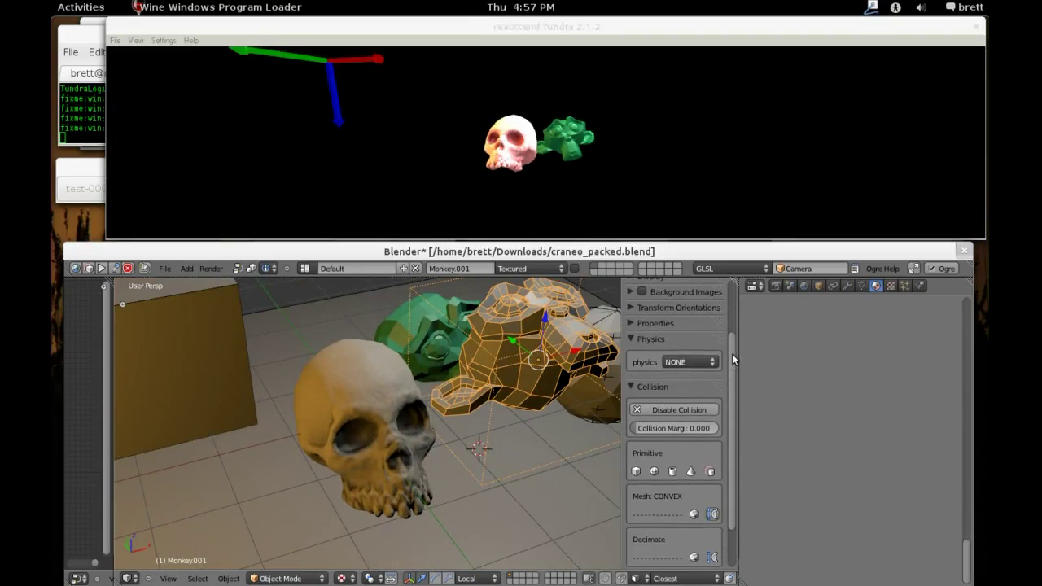
left_click(686, 360)
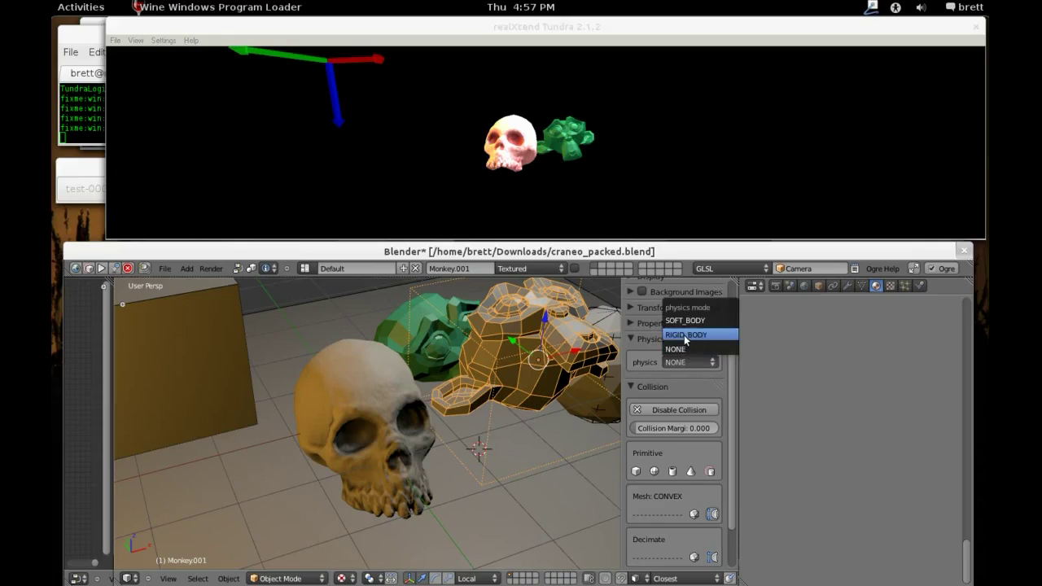
left_click(685, 334)
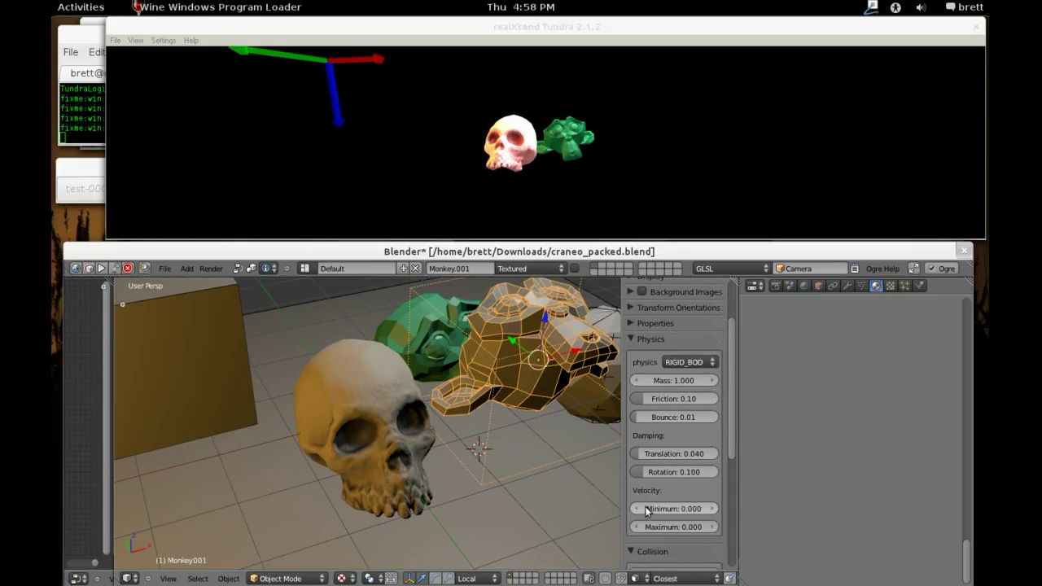
Set the physics mode to RIGID_BODY for both the cube and the icosphere.
right_click(193, 354)
left_click(684, 363)
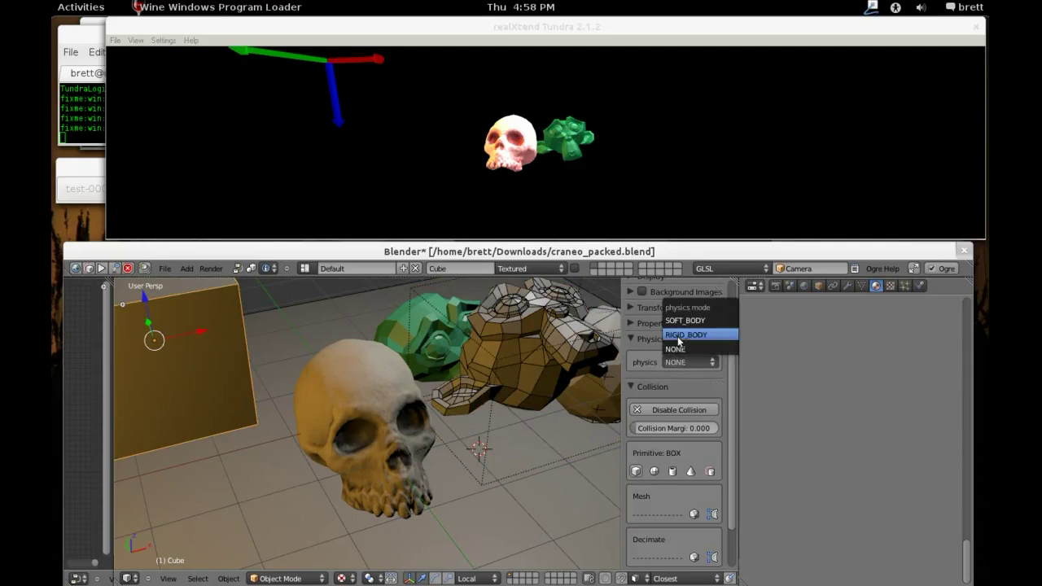
left_click(680, 335)
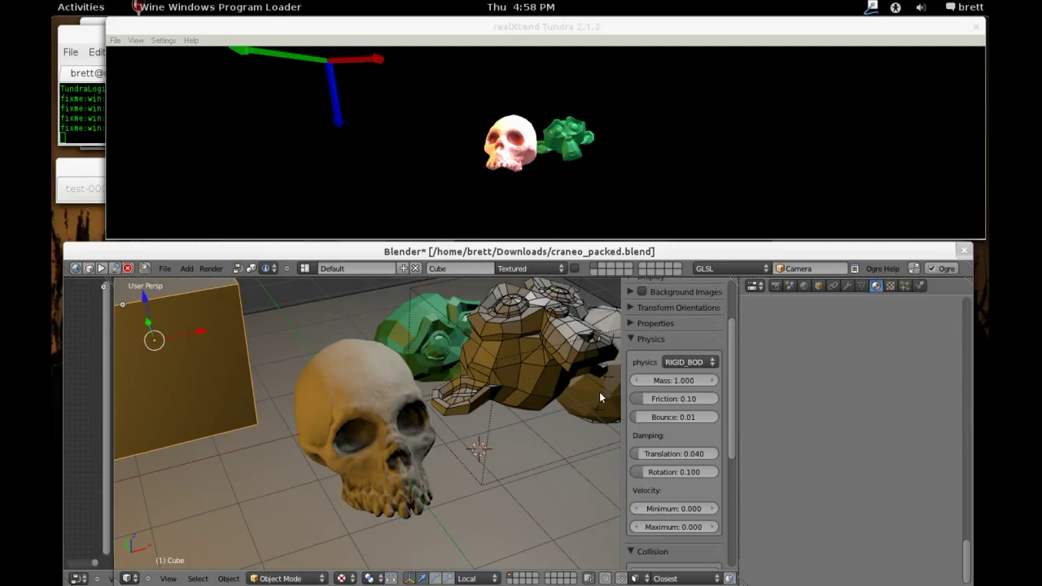
right_click(605, 364)
left_click(700, 362)
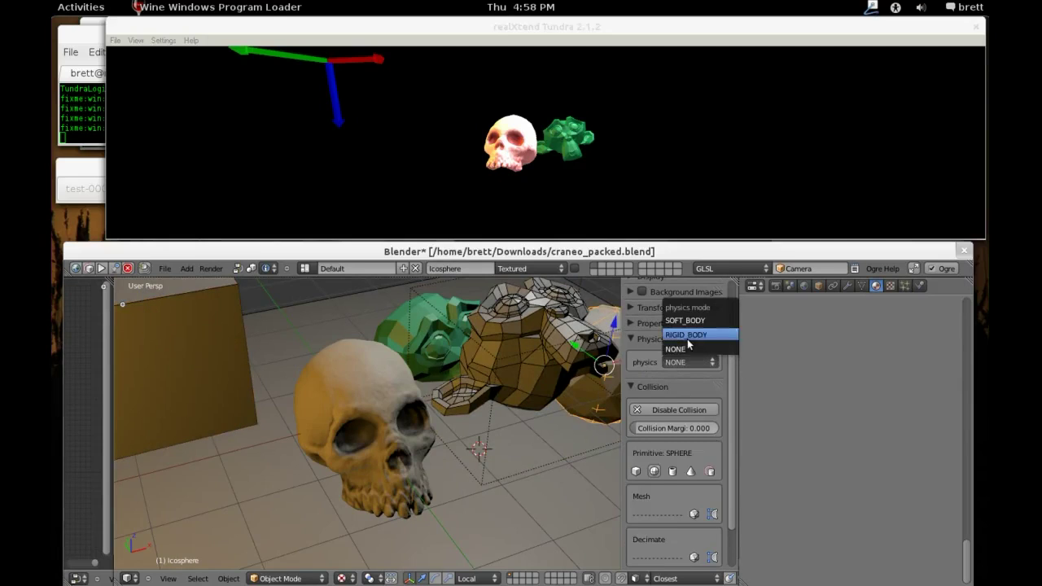
left_click(687, 337)
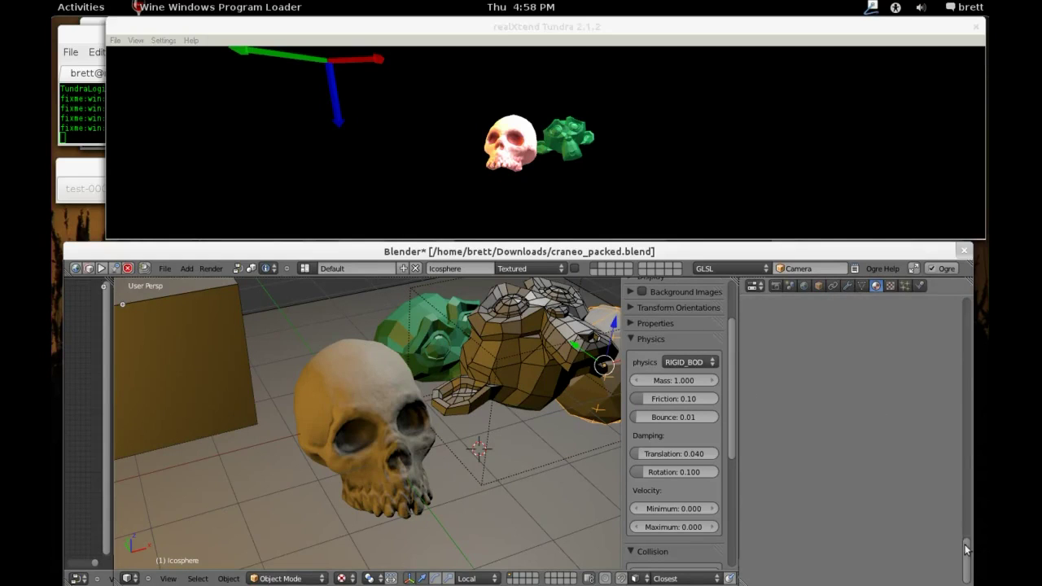
Create a new material on the icosphere with a salmon-red diffuse color of R 0.800, G 0.329, B 0.237.
left_click_drag(966, 550, 970, 285)
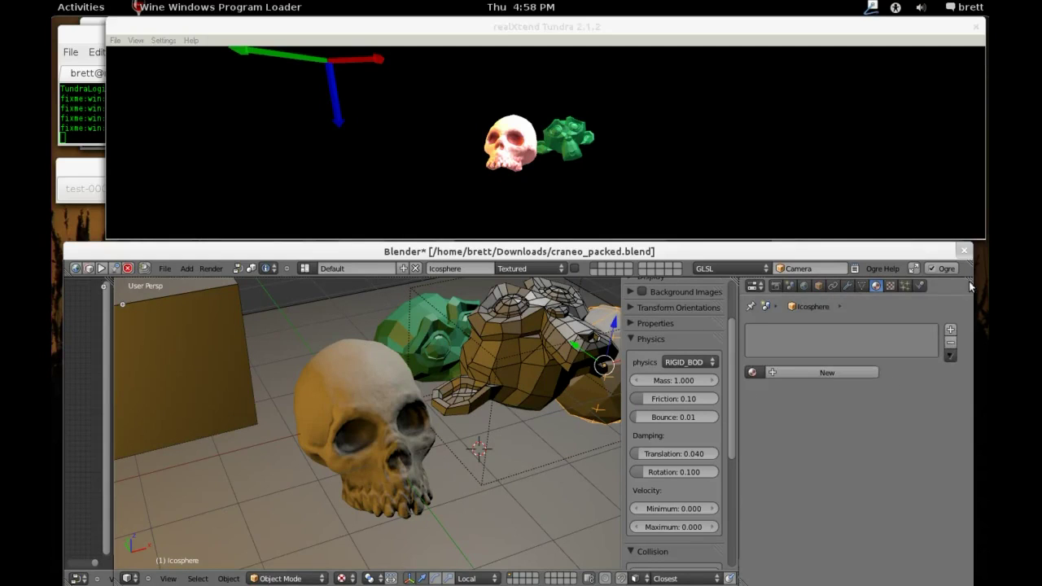
left_click(779, 371)
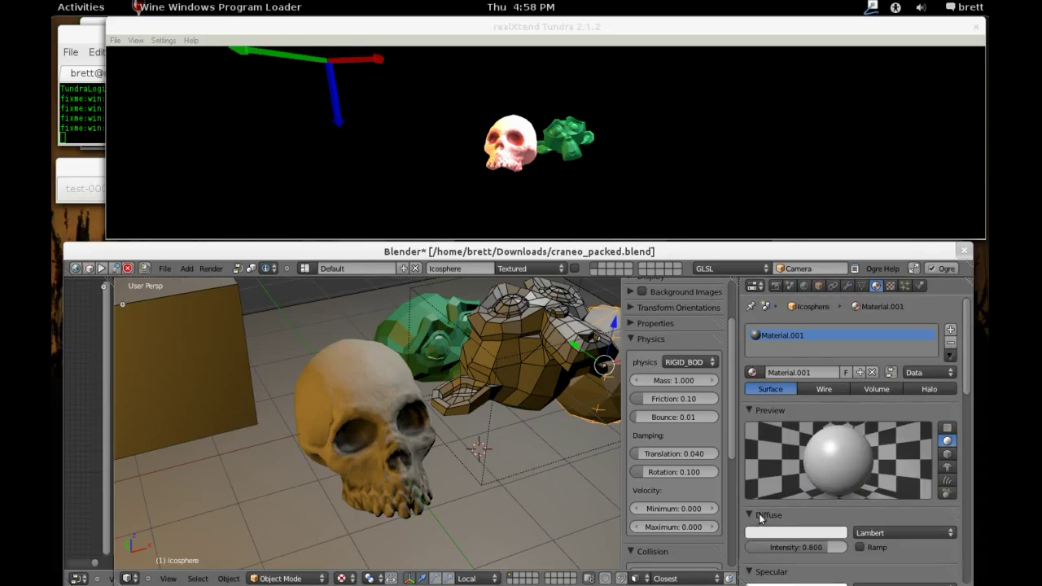
left_click(777, 533)
left_click(758, 383)
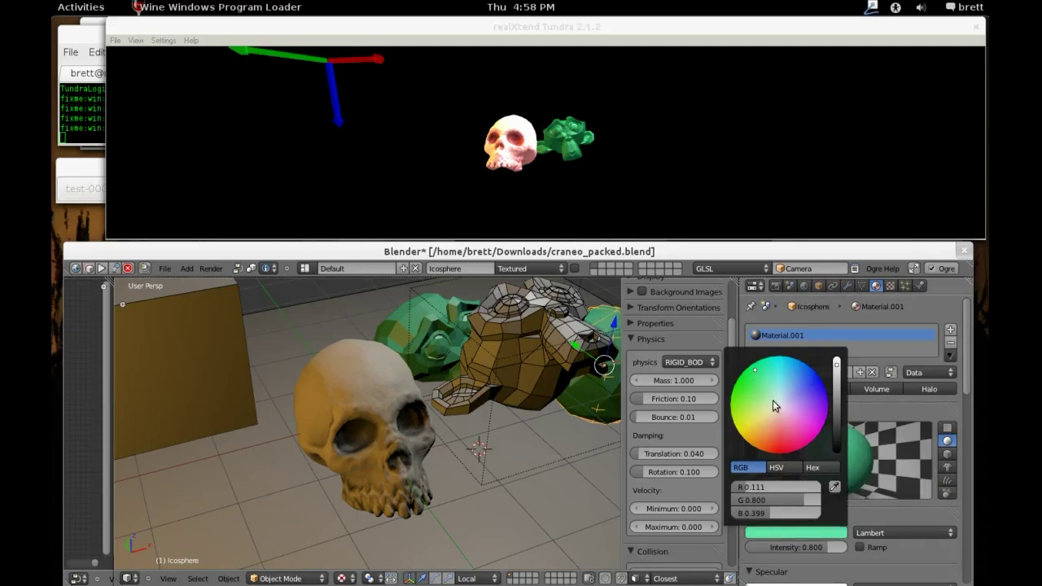
left_click_drag(773, 400, 772, 436)
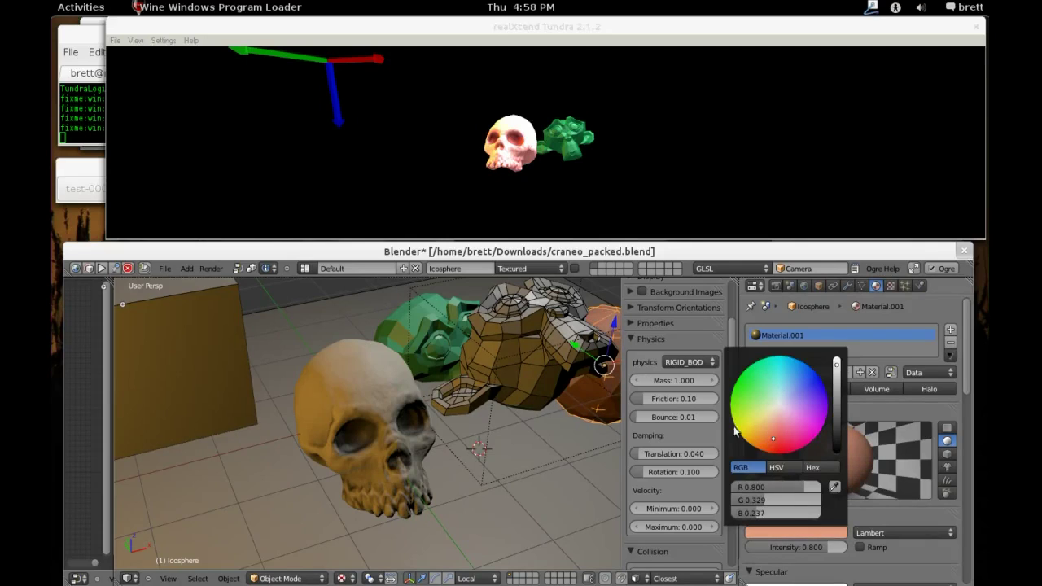
Create a new material on the new monkey head and give it a blue diffuse color.
right_click(525, 325)
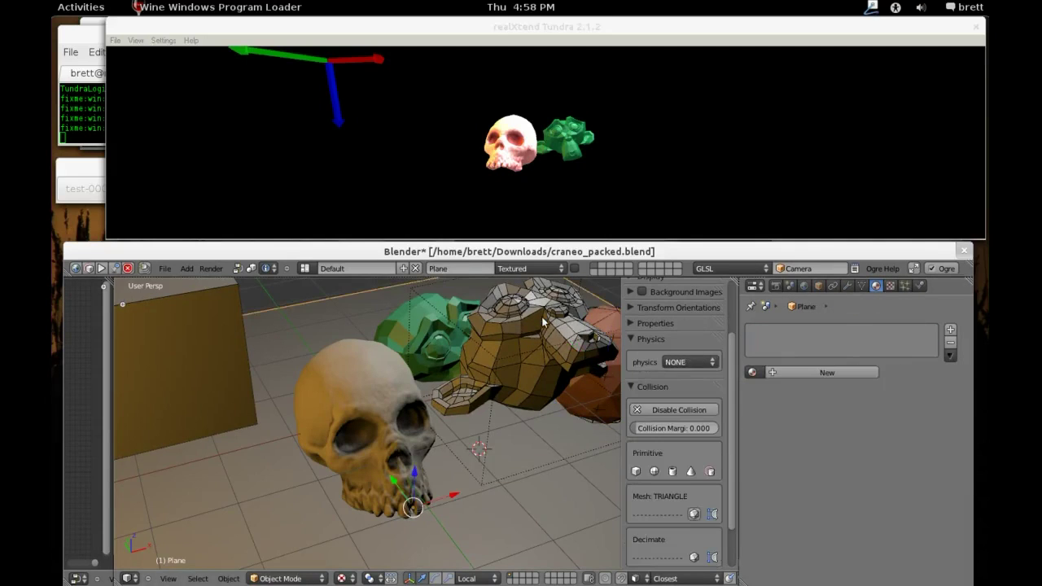
right_click(543, 324)
left_click(798, 373)
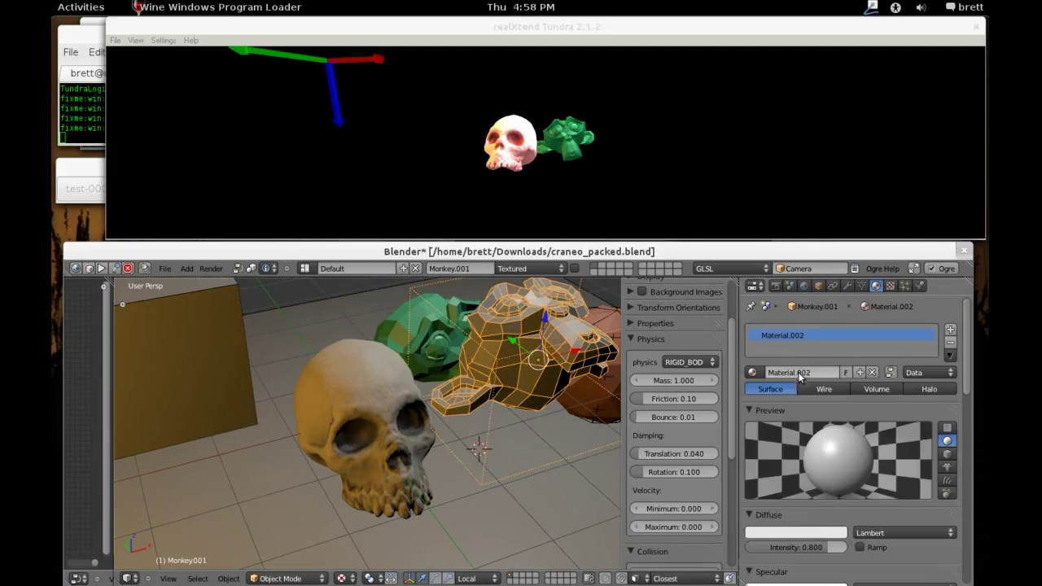
left_click(821, 528)
left_click_drag(758, 400, 798, 362)
Create a new material on the cube with a yellow diffuse color of about R 0.800, G 0.657.
right_click(173, 372)
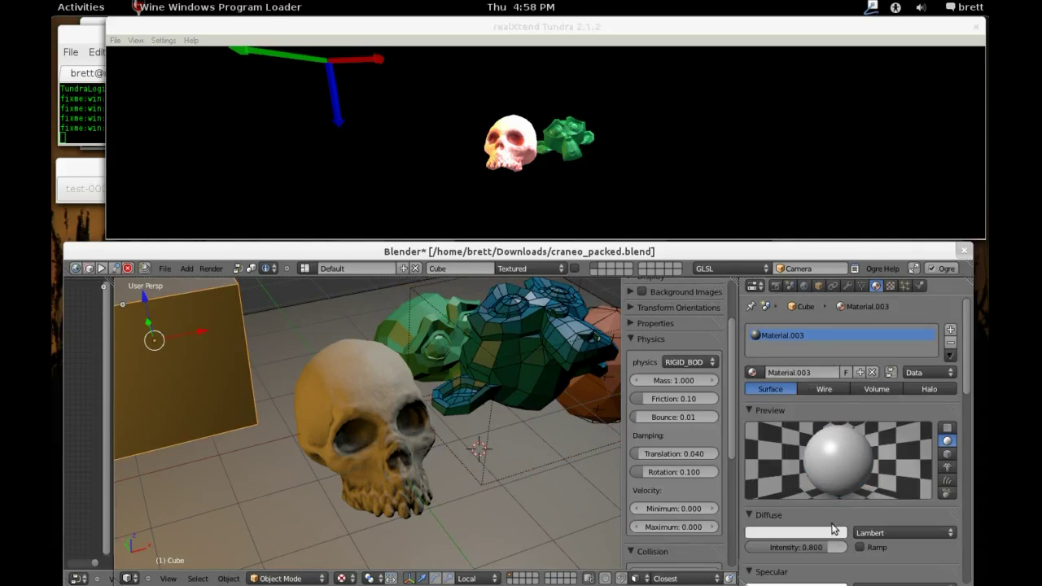
left_click(830, 531)
left_click(751, 437)
left_click_drag(750, 437, 746, 432)
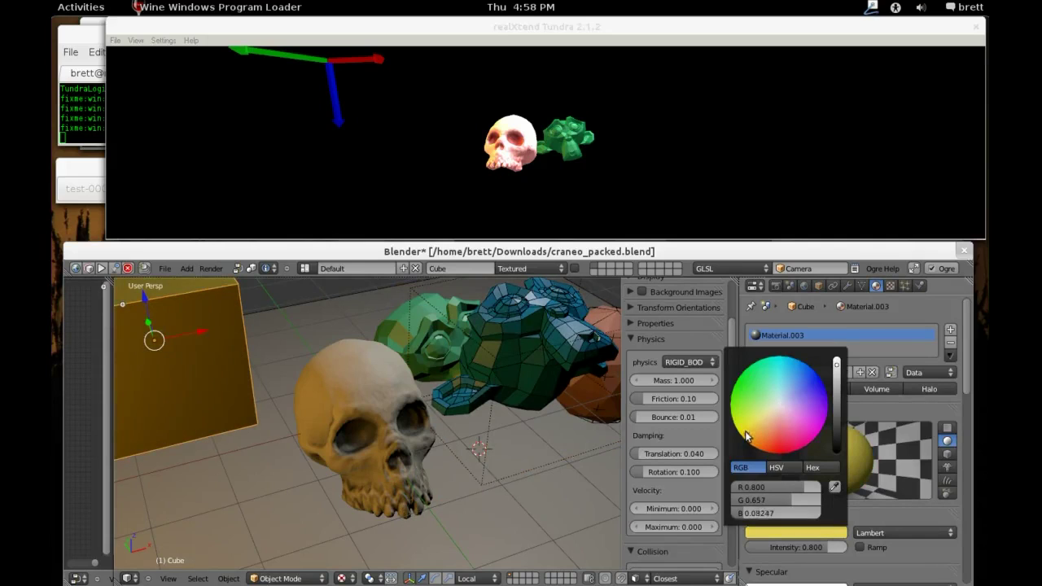
Select the scene objects, including the ground plane, and export them to the realXtend Tundra preview.
right_click(464, 417)
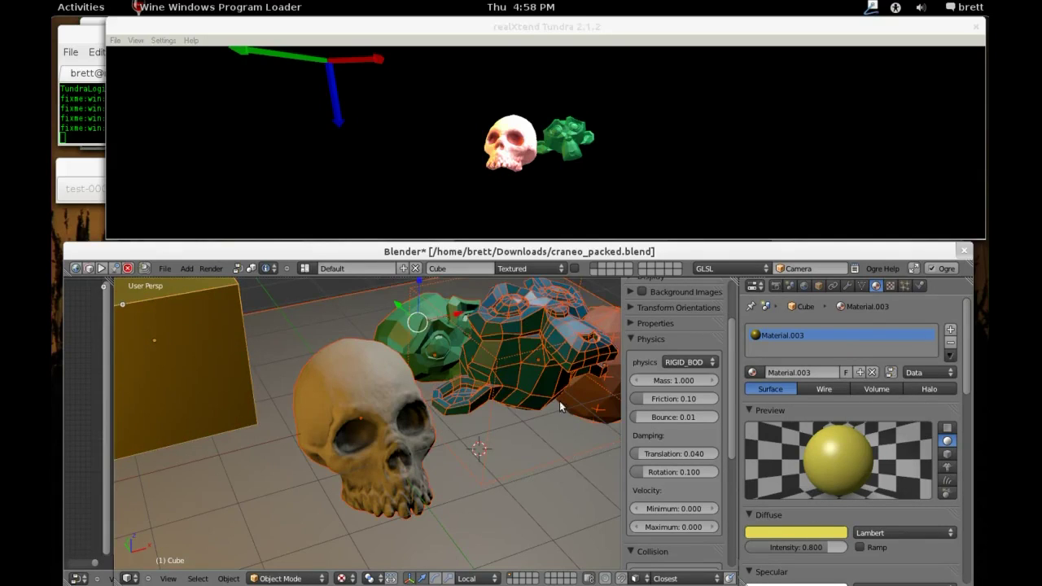
left_click(75, 269)
left_click(527, 142)
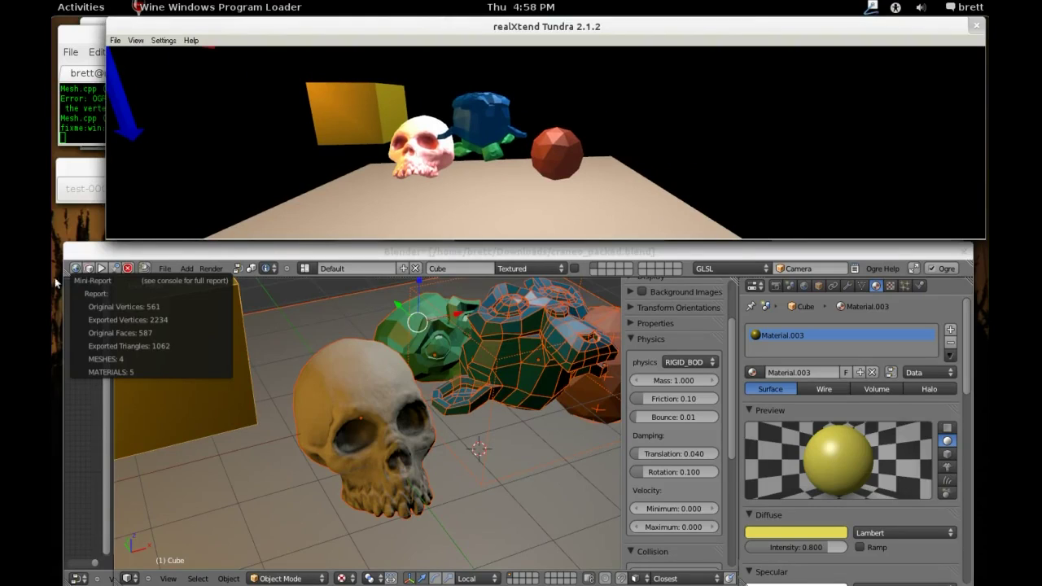
Toggle the physics debug display in the Tundra preview and start the physics simulation.
left_click(118, 271)
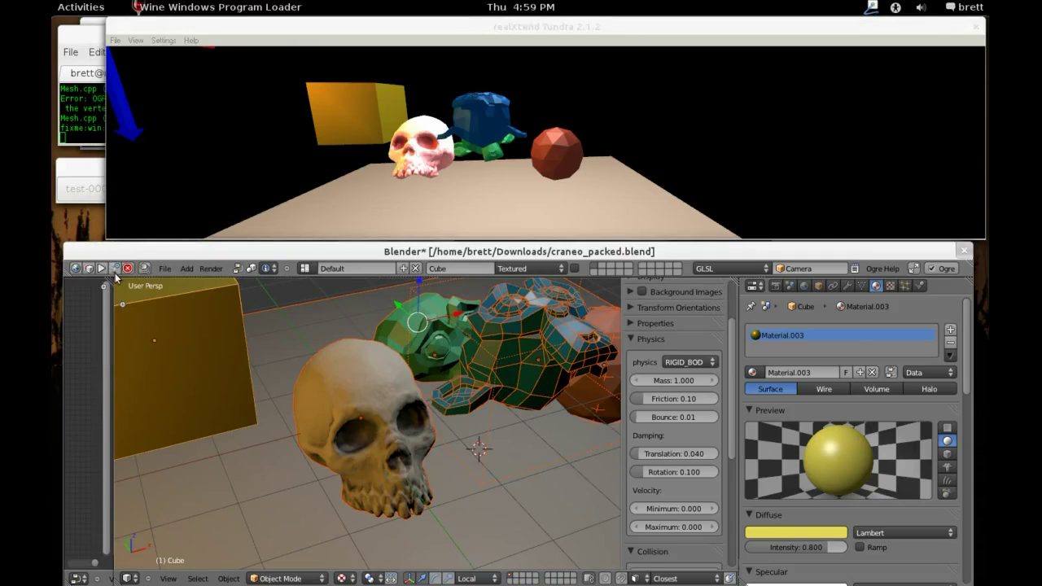
left_click(117, 269)
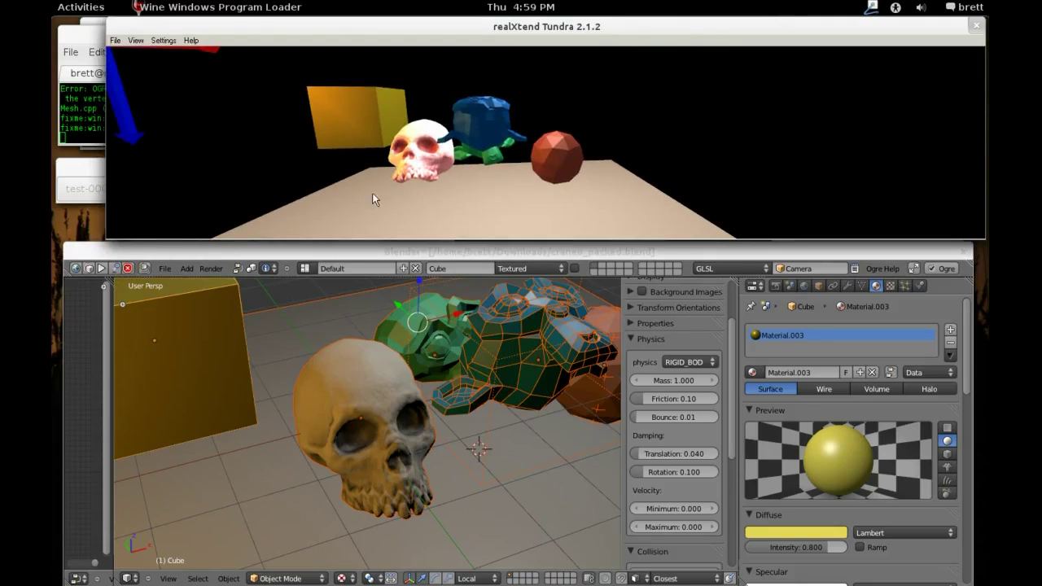
left_click(103, 270)
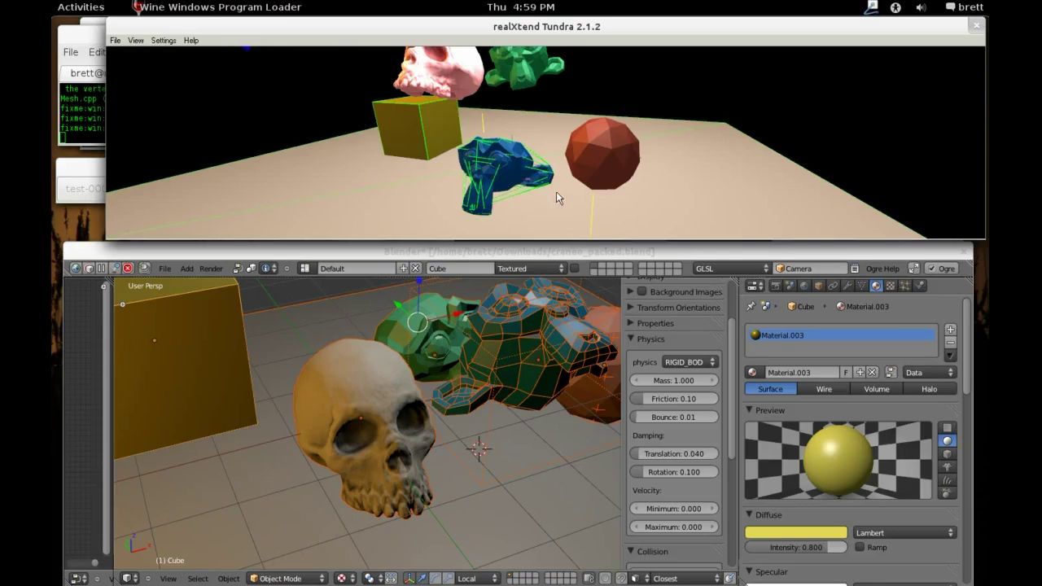
Examine the simulated objects and their collision outlines on the ground plane in Tundra, and compare the layout with the Blender scene.
right_click_drag(494, 185, 403, 142)
scroll(420, 116, "down", 4)
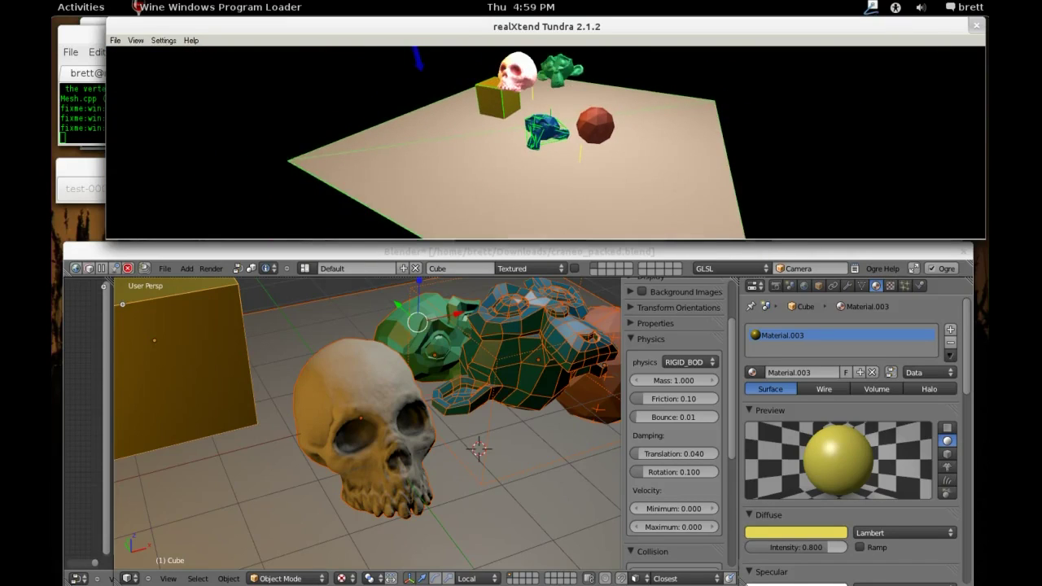
scroll(512, 137, "up", 5)
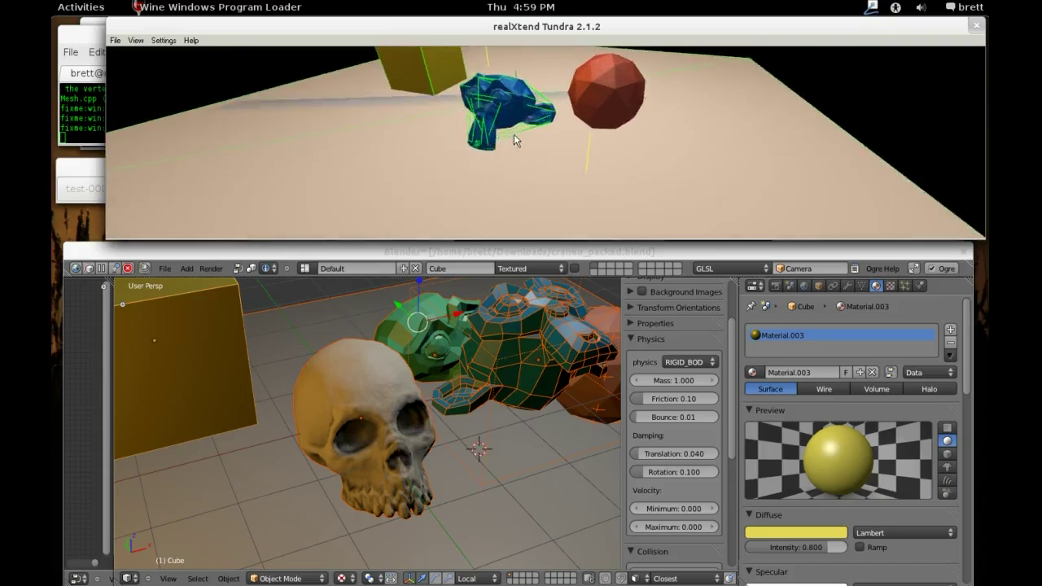
right_click_drag(512, 138, 691, 102)
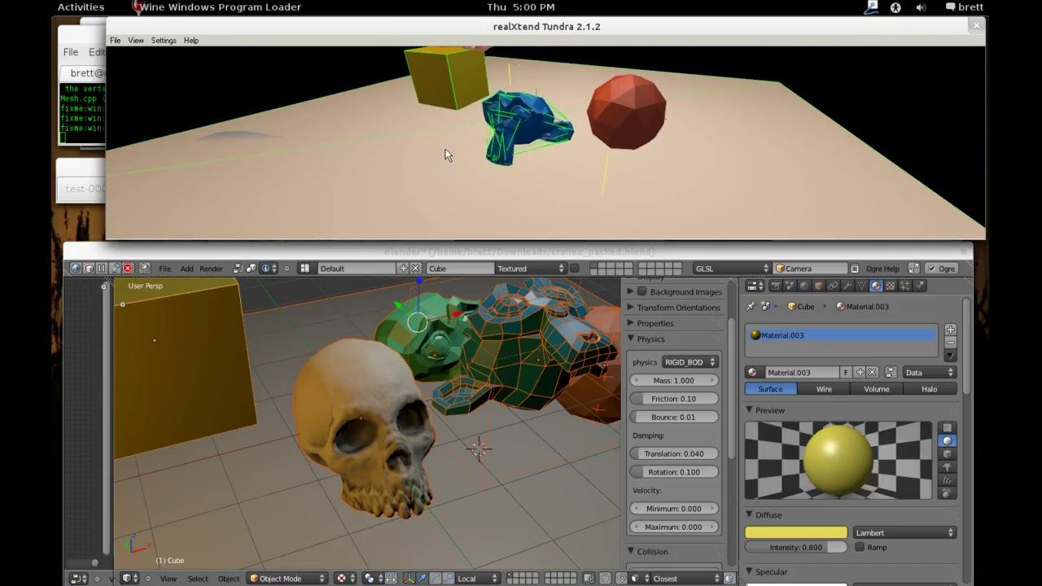
right_click_drag(652, 140, 566, 161)
scroll(465, 367, "up", 3)
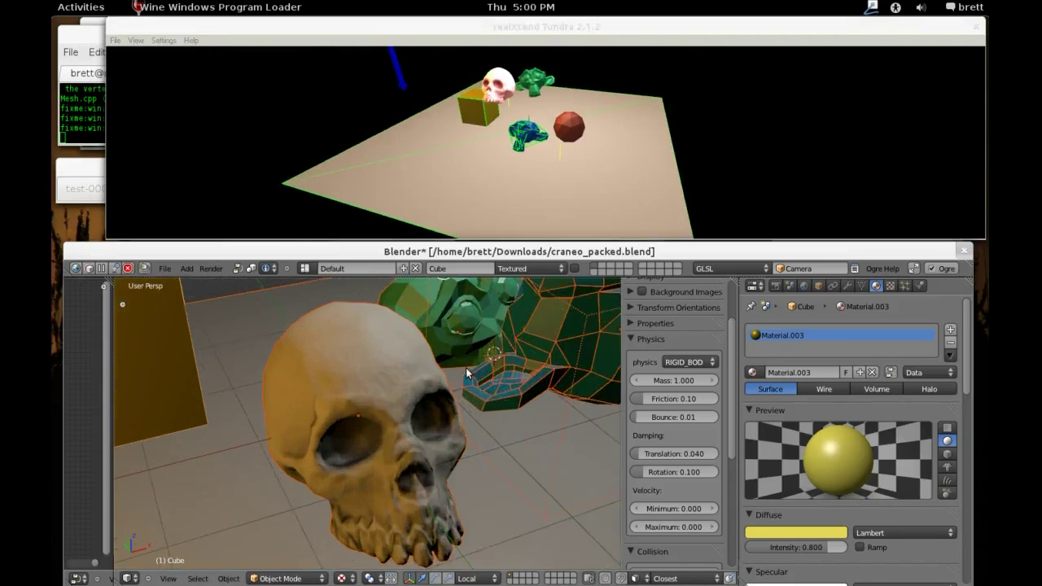
scroll(465, 367, "down", 8)
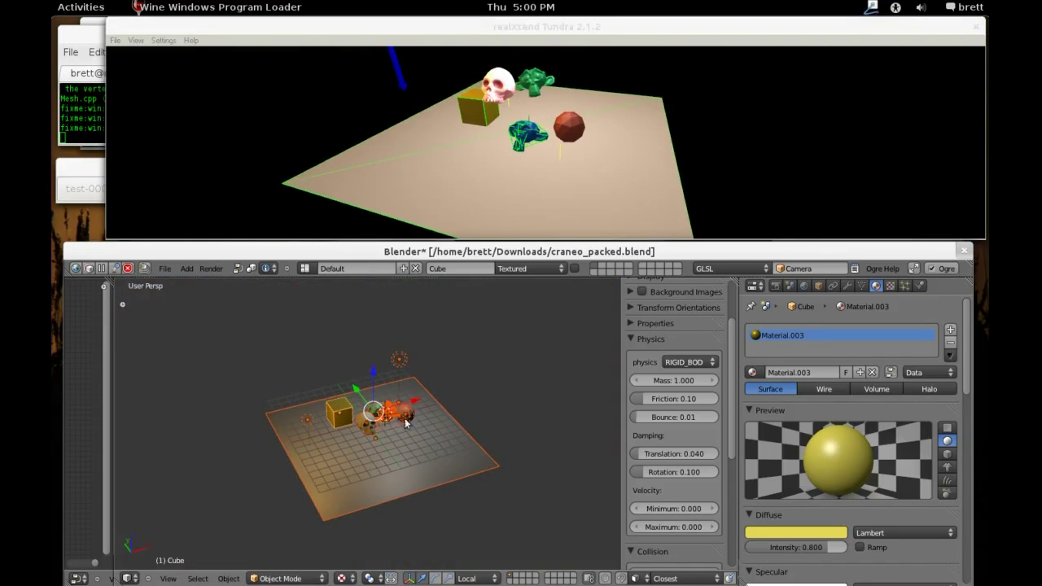